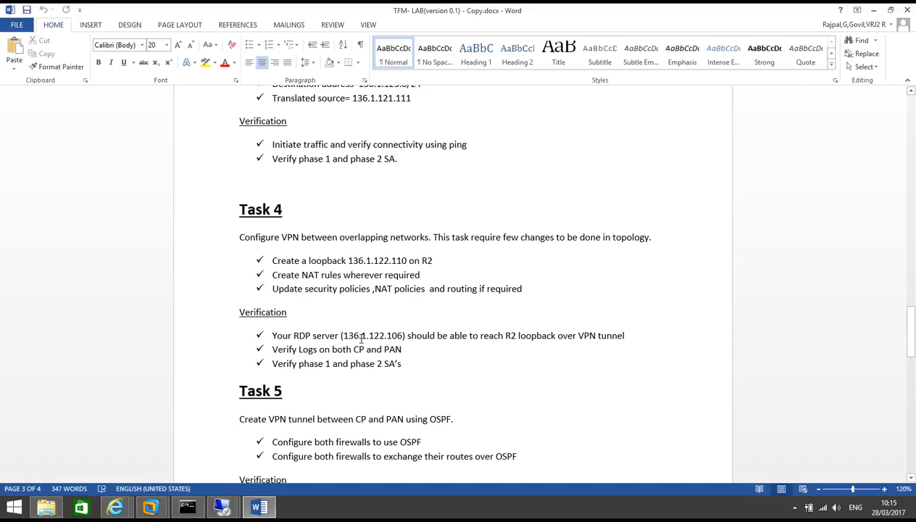
Scroll the lab document up from Task 4 to the network topology diagram on page 1
scroll(362, 338, up, 15)
scroll(362, 328, up, 15)
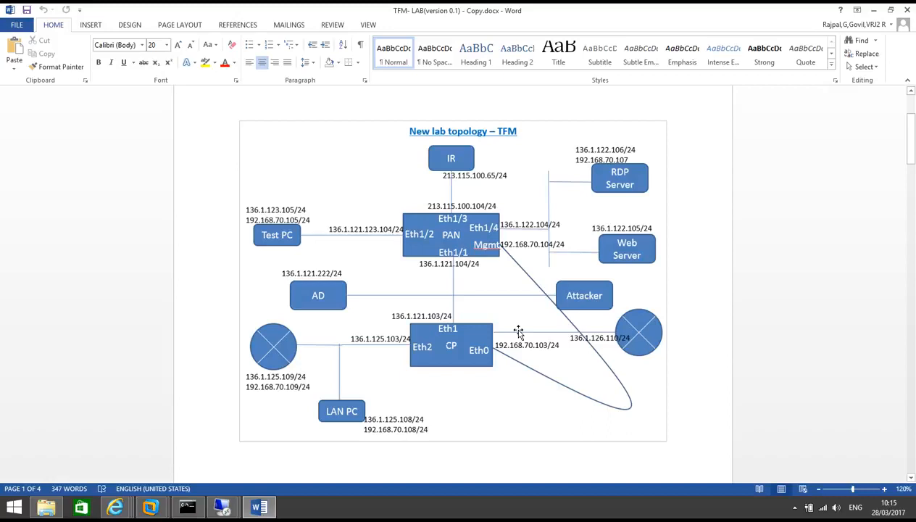
right_click(115, 497)
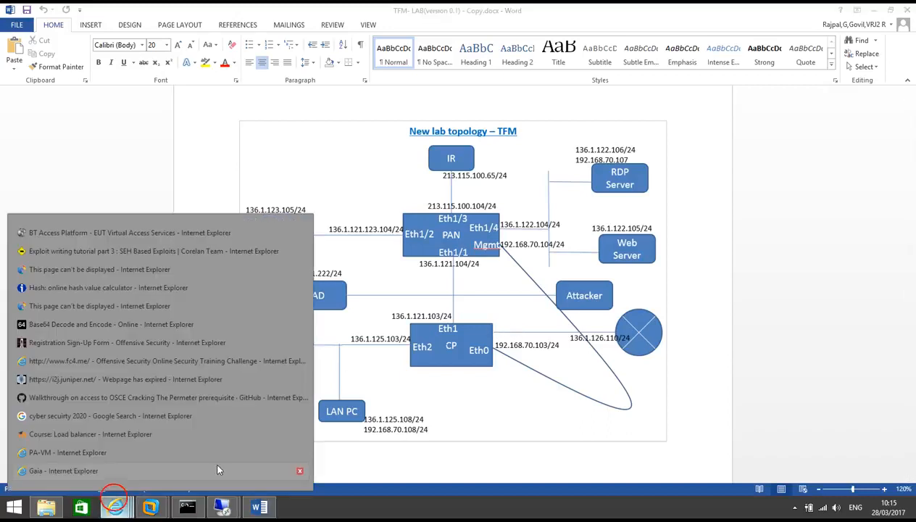
Check the firewall's Tunnel and Ethernet interfaces and zones, then return to the IPSec Tunnels list
click(88, 449)
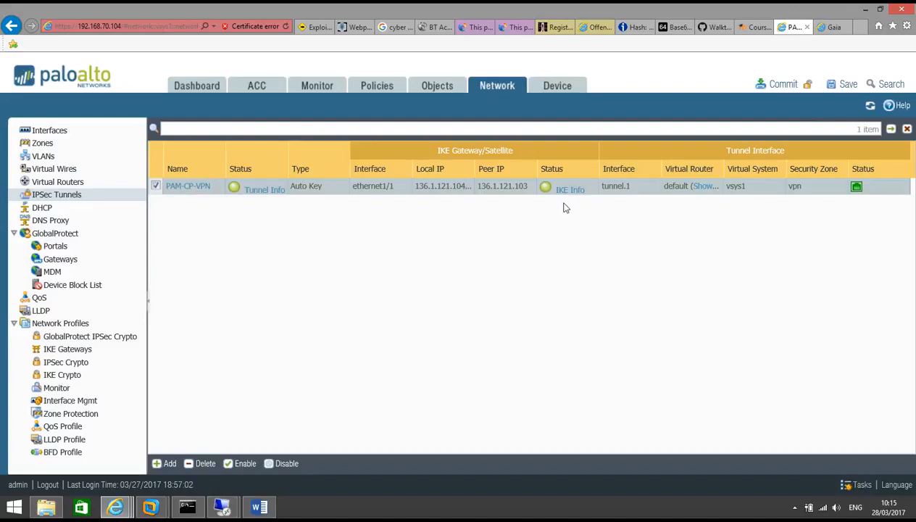
click(52, 130)
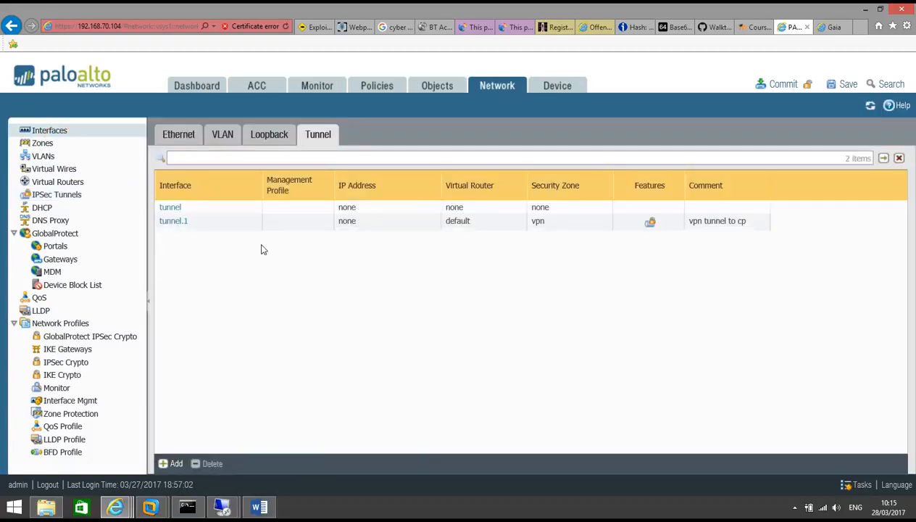
click(167, 135)
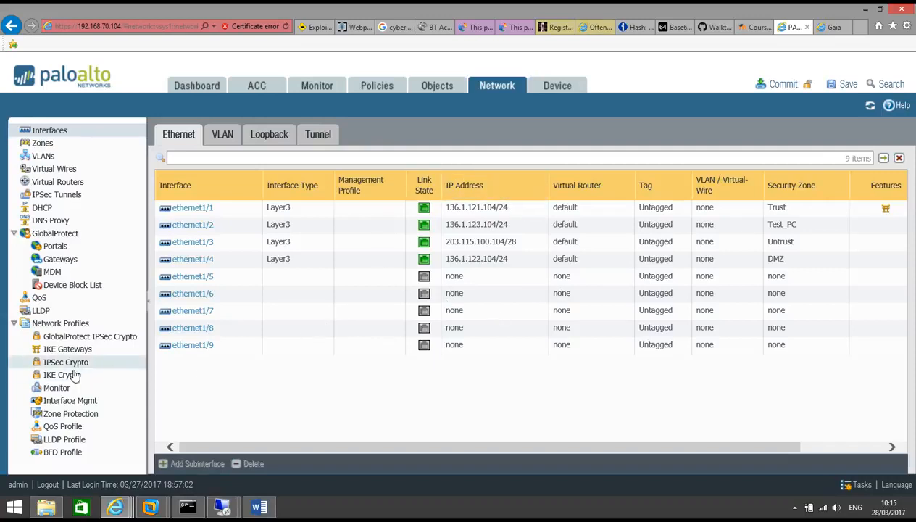
click(51, 194)
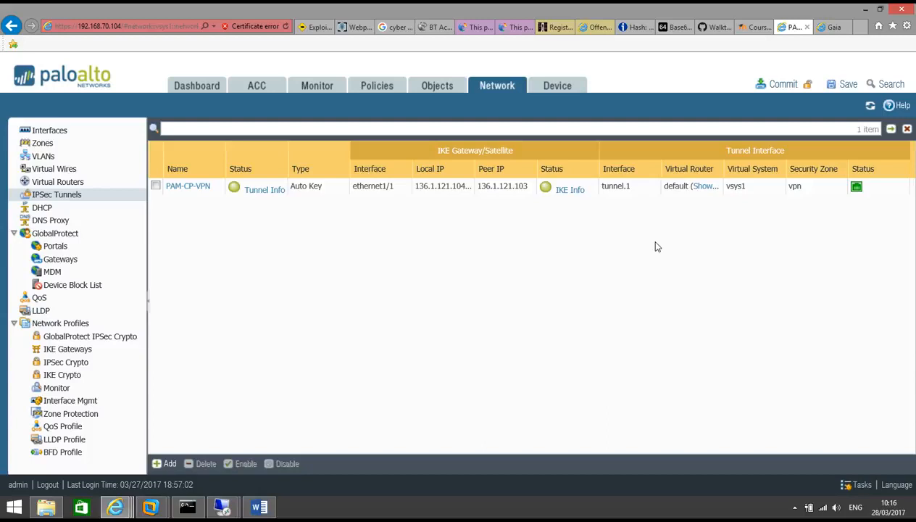
Create a new NAT policy rule named RDP-Access
click(383, 88)
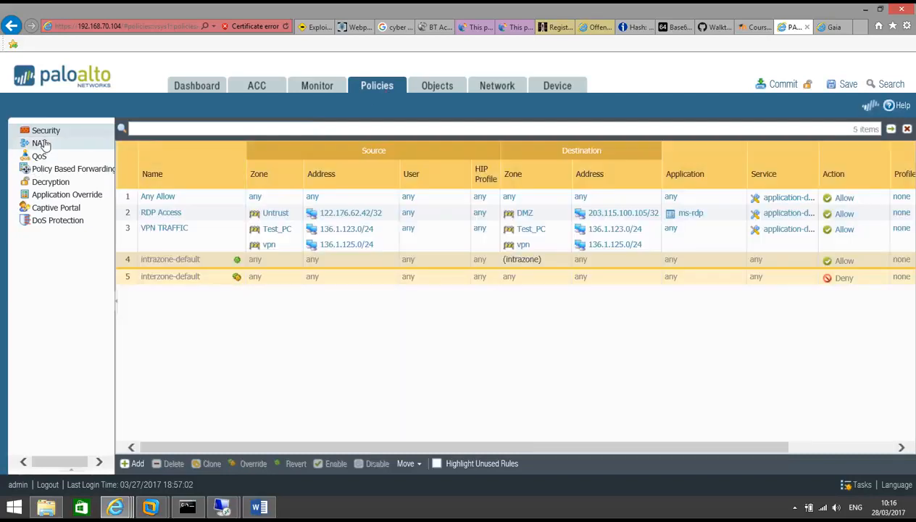
click(42, 143)
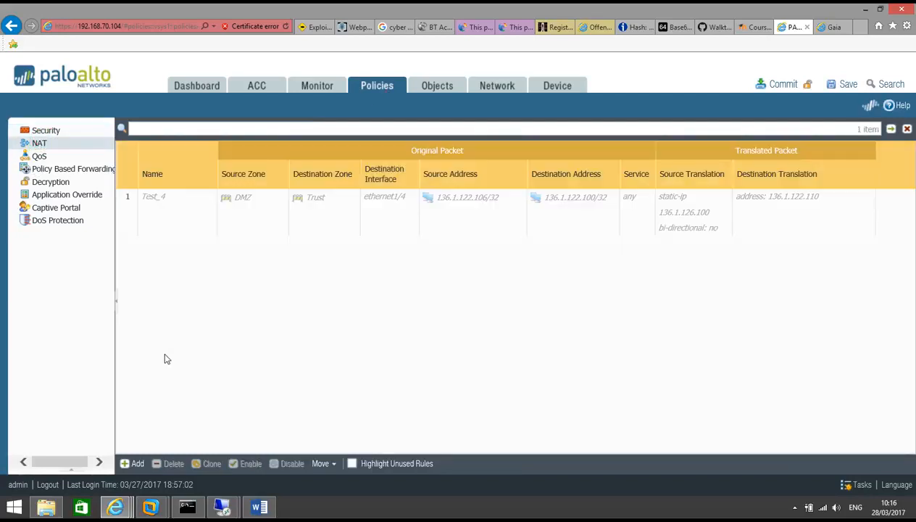
click(135, 464)
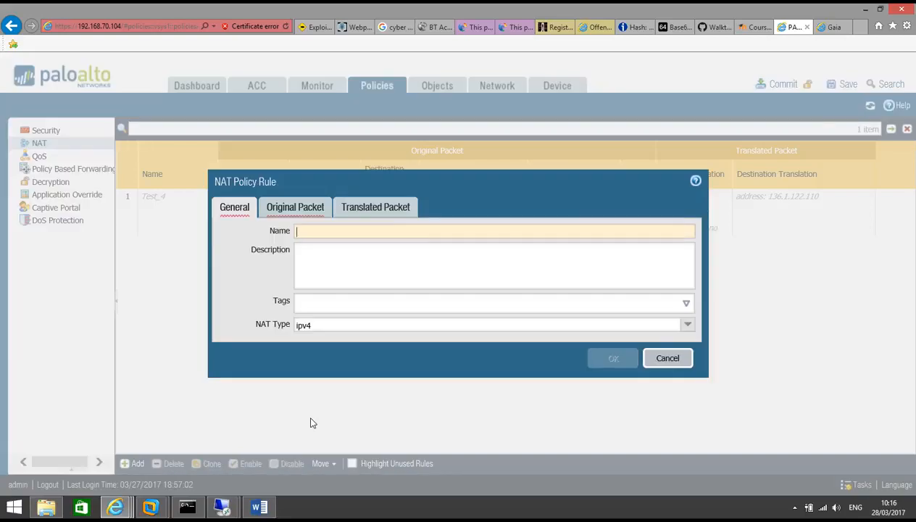
text(RDP-Acces)
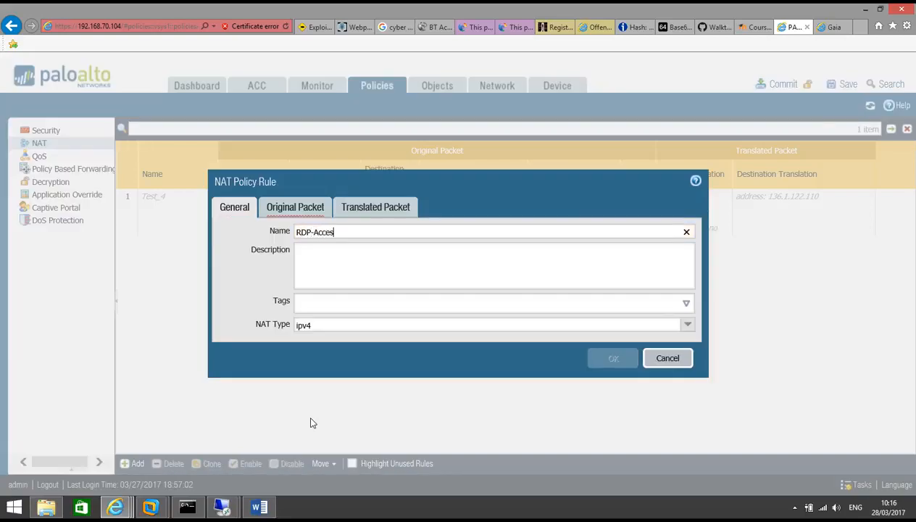
text(s)
Set the RDP-Access rule's source zone and destination zone both to Untrust
click(282, 207)
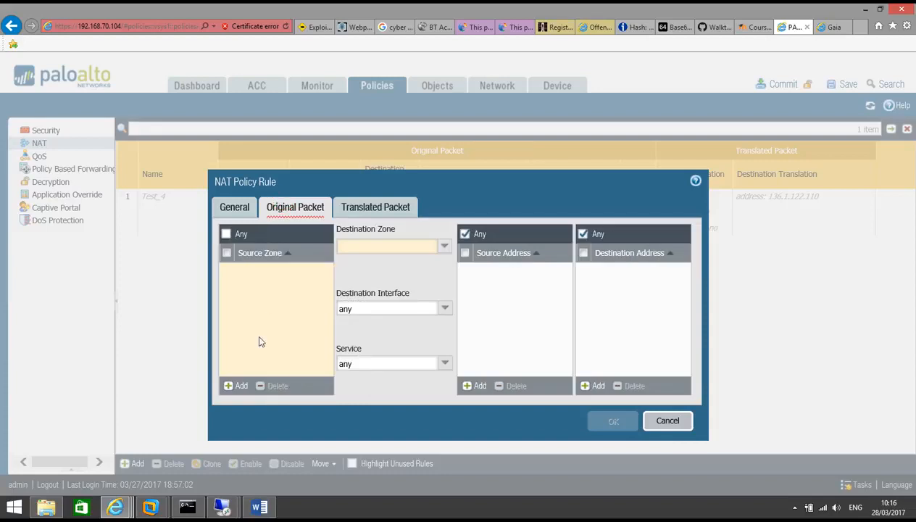
click(239, 386)
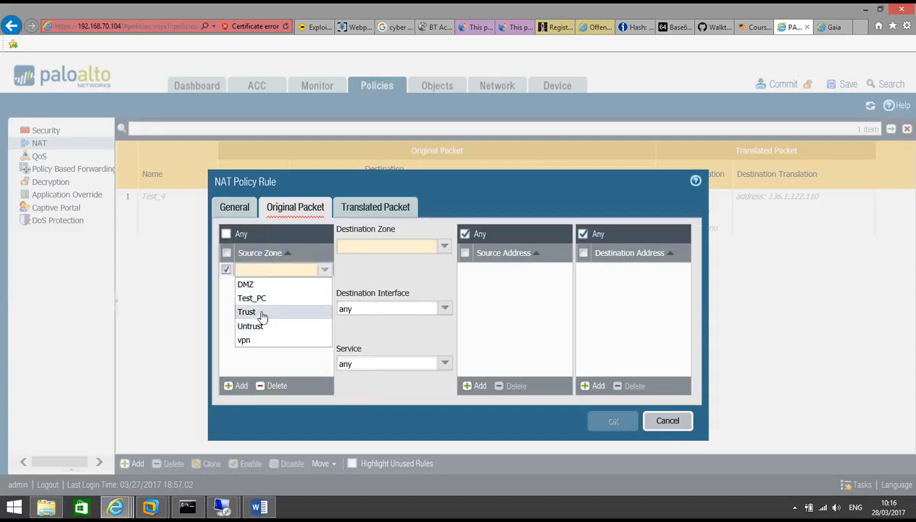
click(252, 326)
click(266, 338)
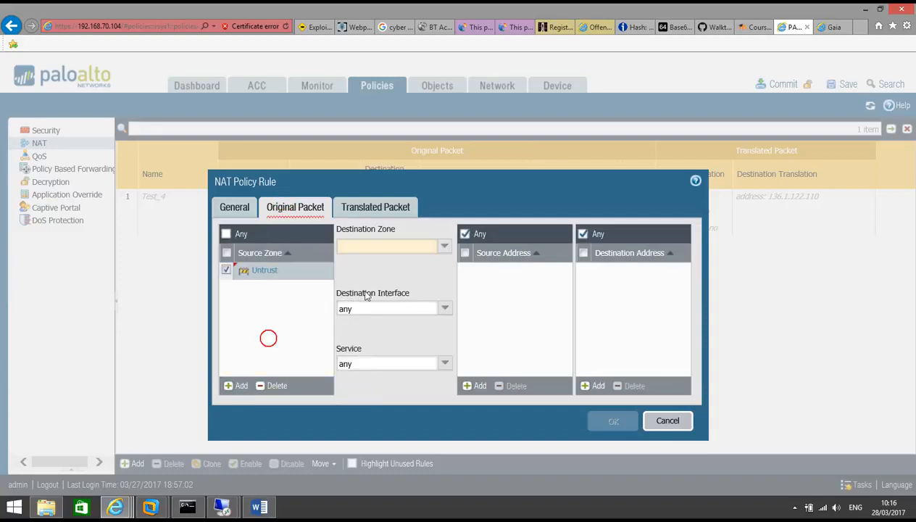
click(445, 246)
click(386, 302)
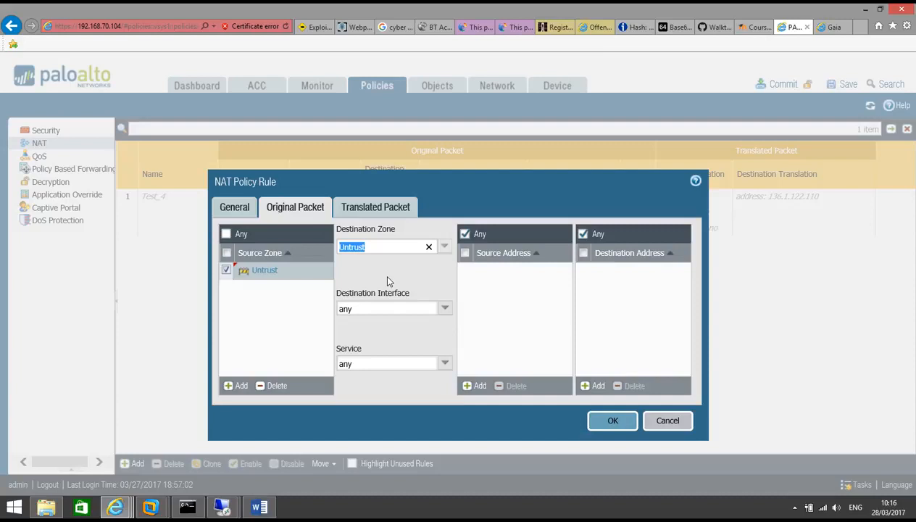
click(387, 276)
Load whatismyip.com in a new Internet Explorer tab
click(861, 28)
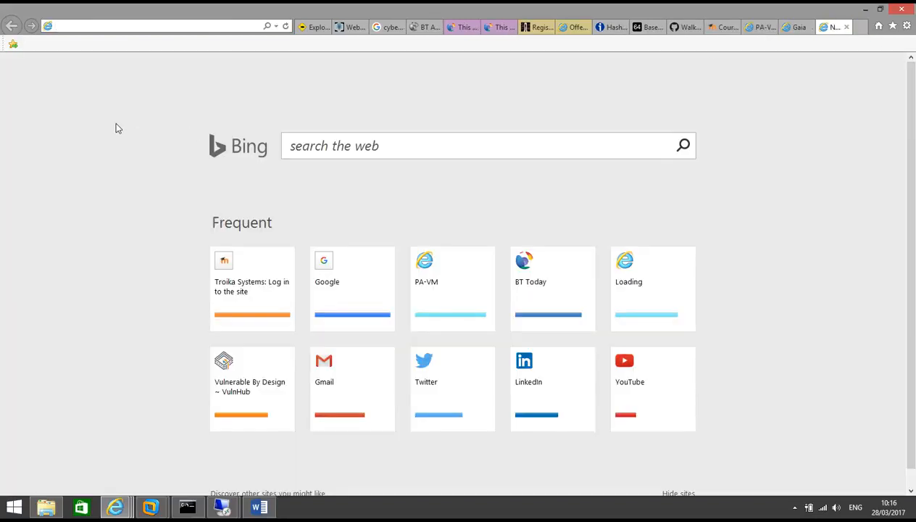
text(whatismyip.com/)
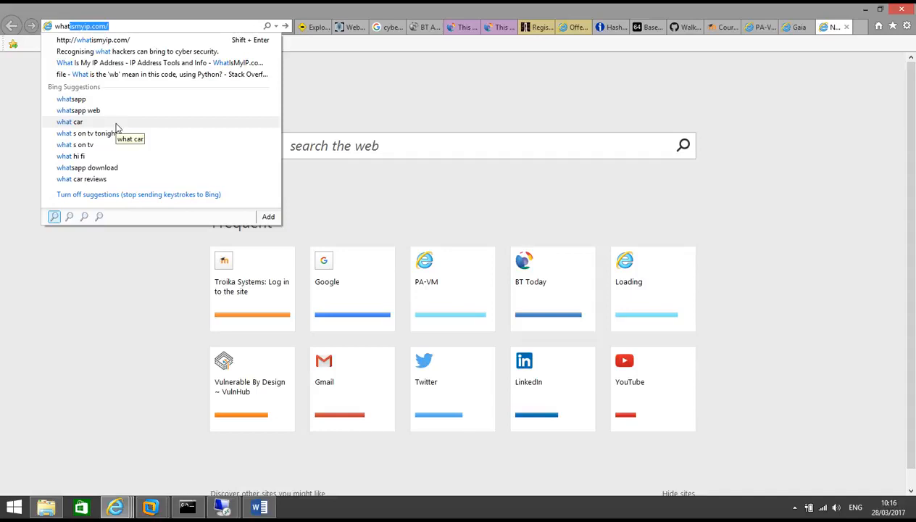
key(Return)
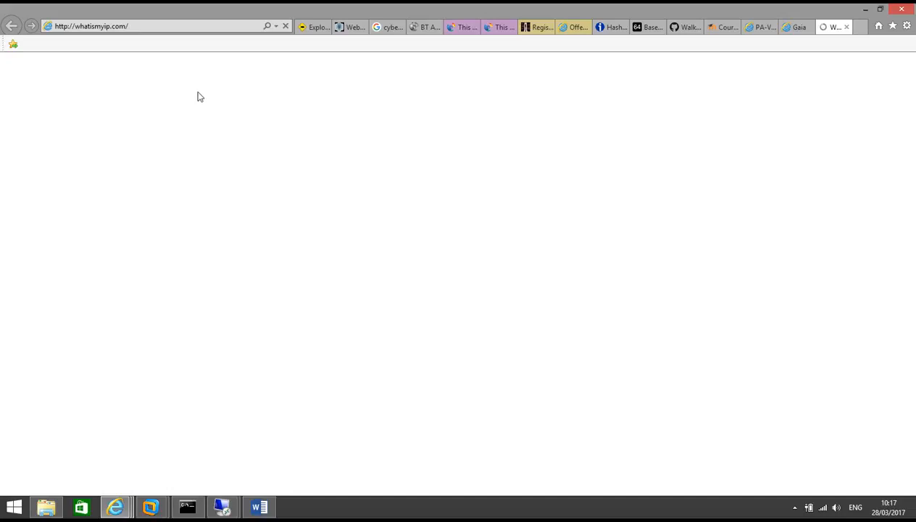
Add 203.115.100.105/32 as the NAT rule's original destination address
click(756, 28)
click(598, 386)
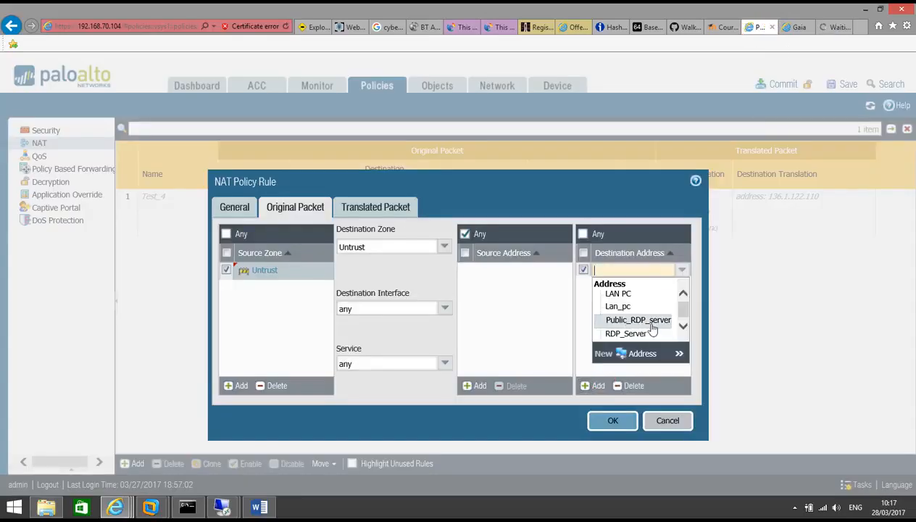
text(203.115.)
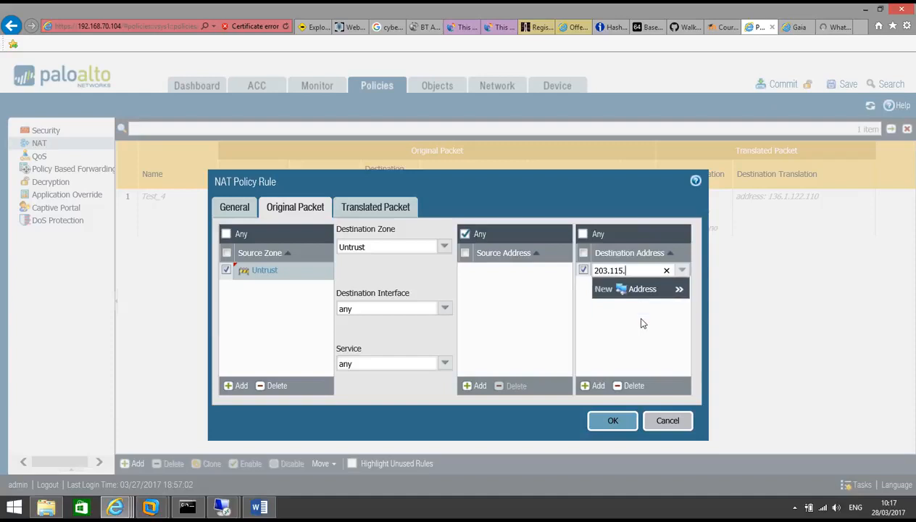
text(100.105/32)
click(628, 339)
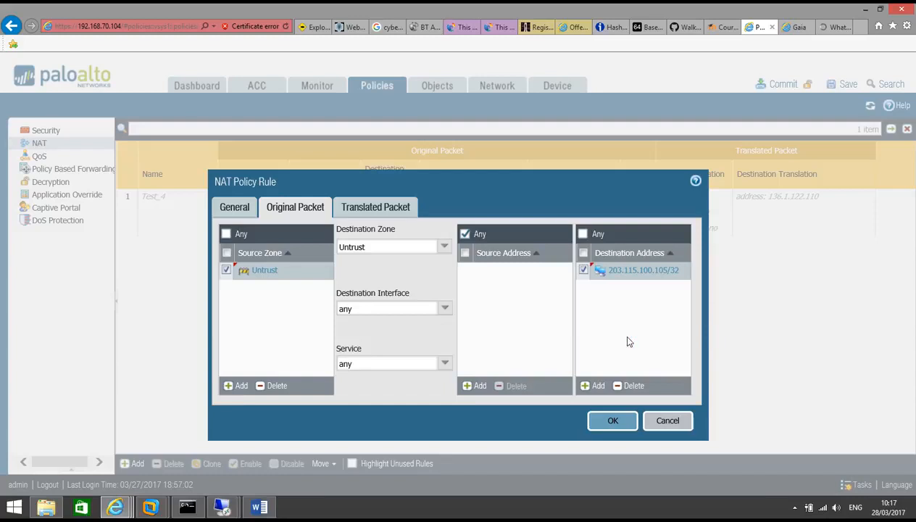
Copy the public IP 196.207.71.200 from whatismyip.com and add it as source address 196.207.71.200/32
click(833, 27)
drag(536, 270, 374, 270)
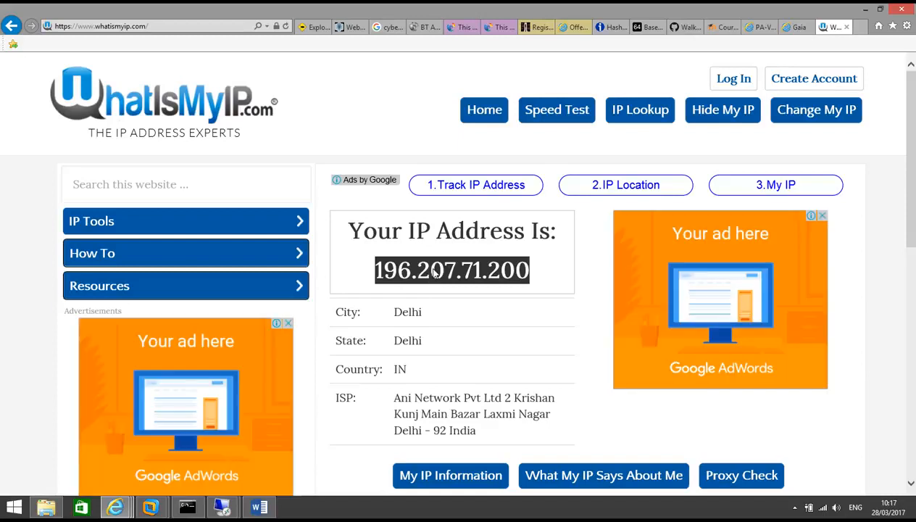
right_click(453, 275)
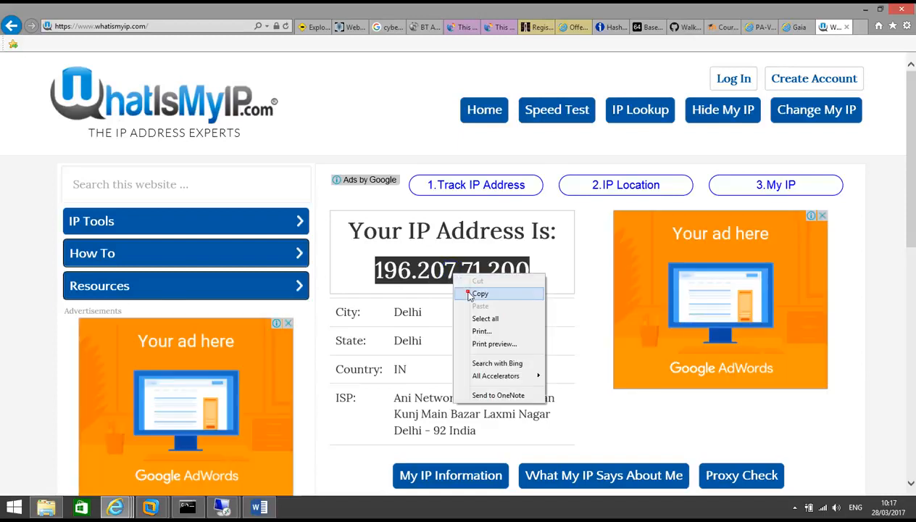
click(478, 293)
click(754, 26)
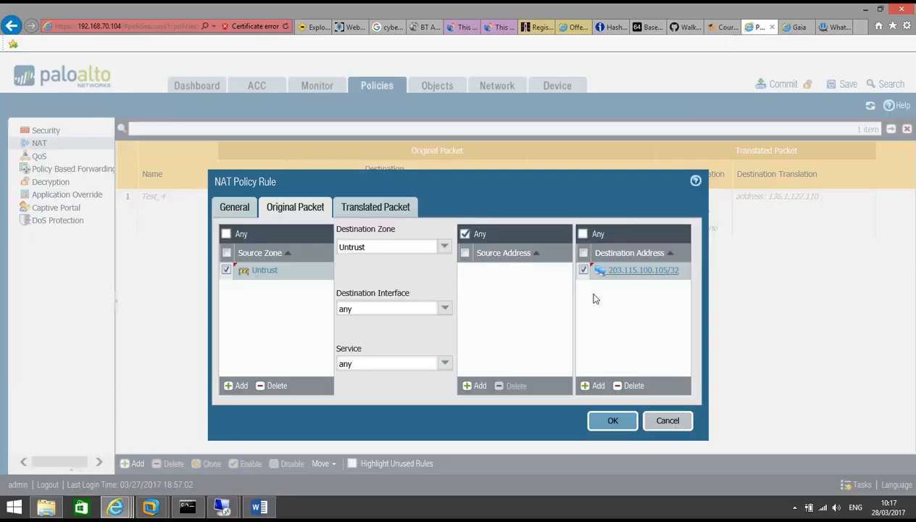
click(476, 384)
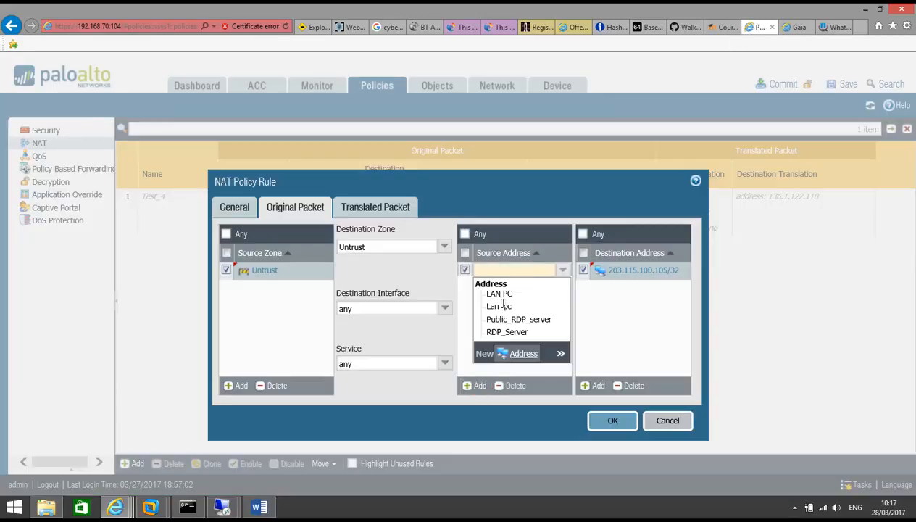
key(ctrl+v)
text(/32)
click(526, 354)
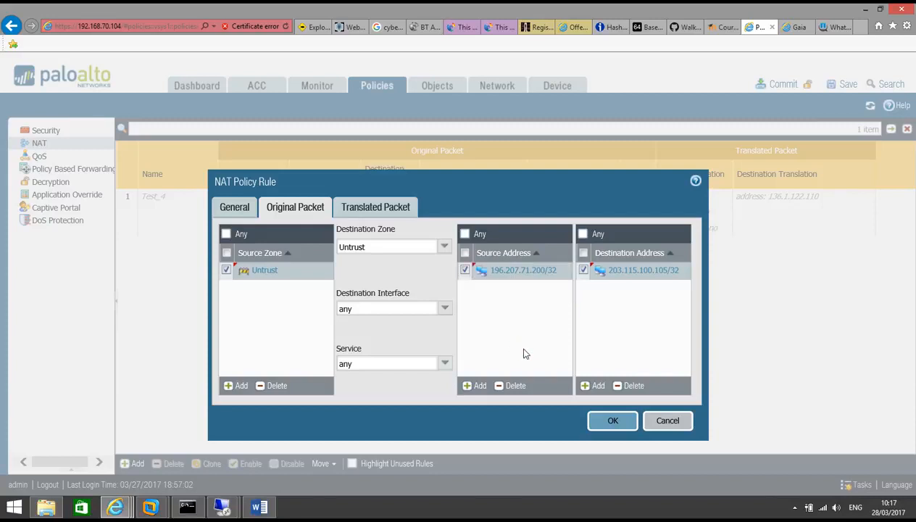
click(396, 210)
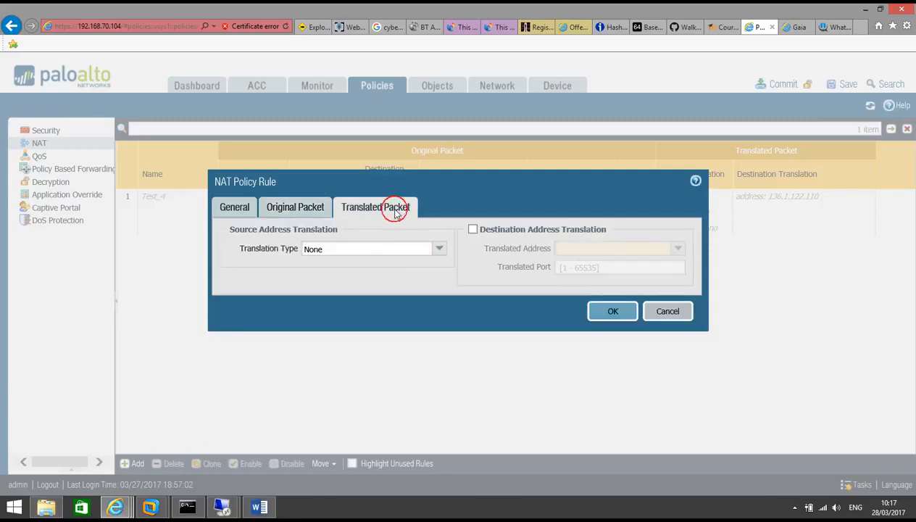
Enable destination address translation to 136.1.122.106, checked against the topology, and save the RDP-Access rule
click(473, 230)
click(569, 247)
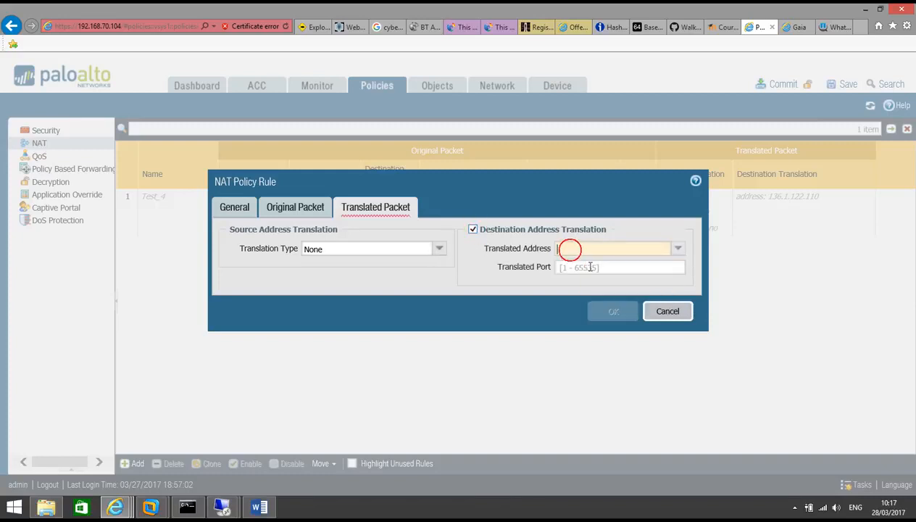
text(136)
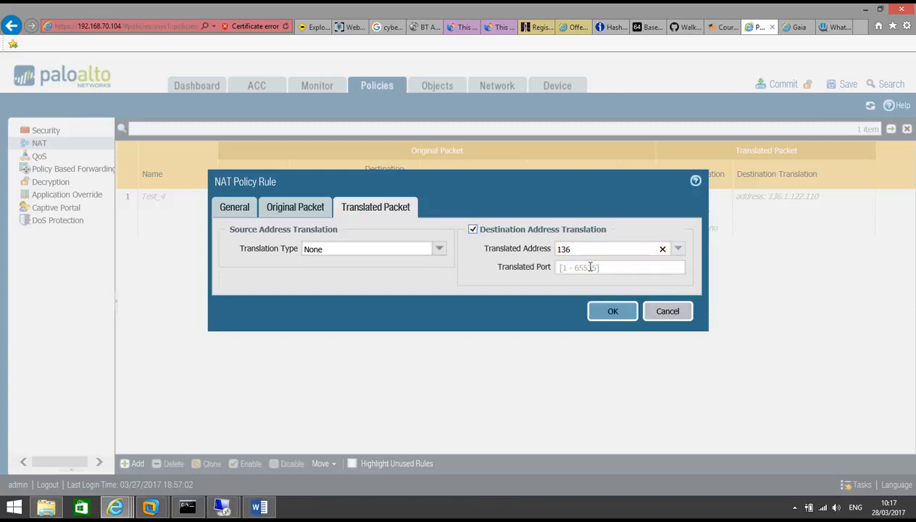
text(.1.122.106)
click(590, 266)
click(259, 506)
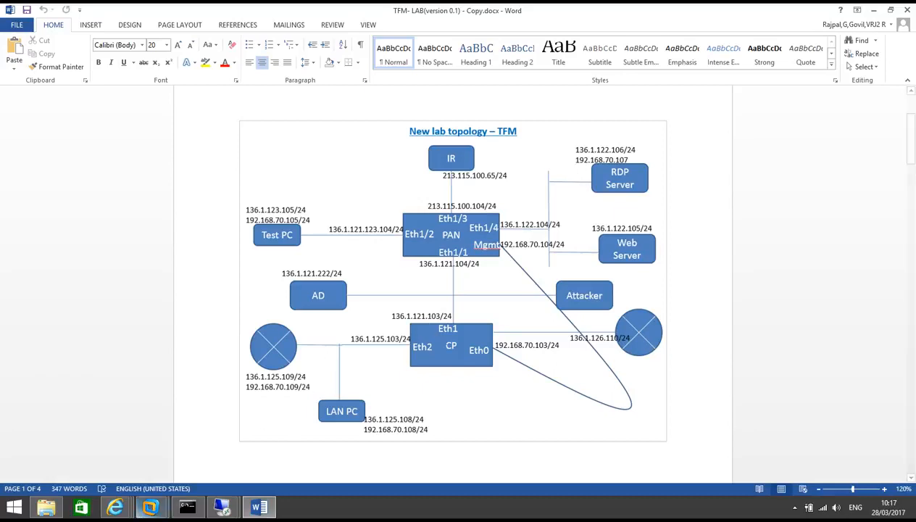
mouse_move(115, 506)
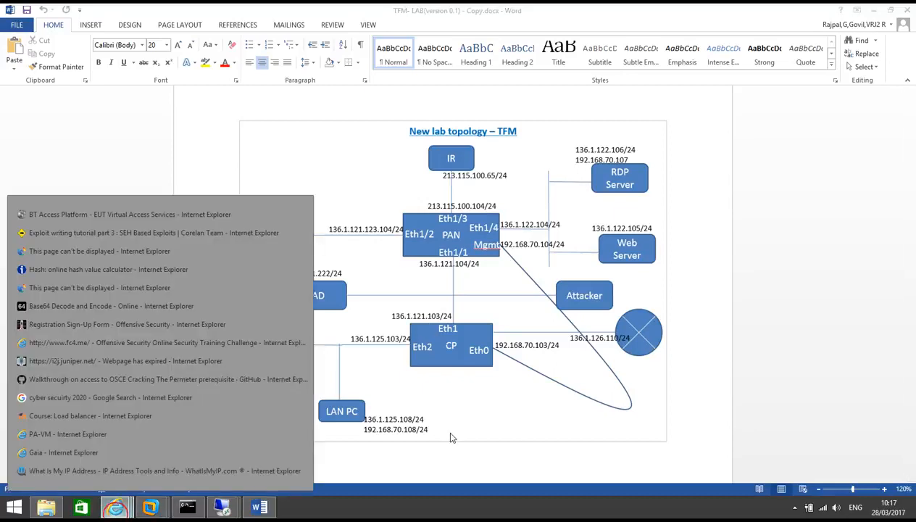
click(125, 439)
click(523, 300)
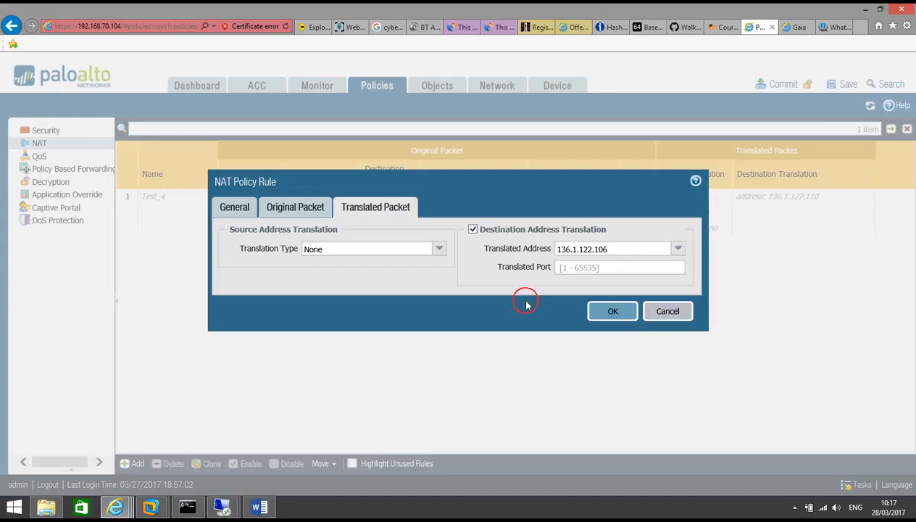
click(611, 311)
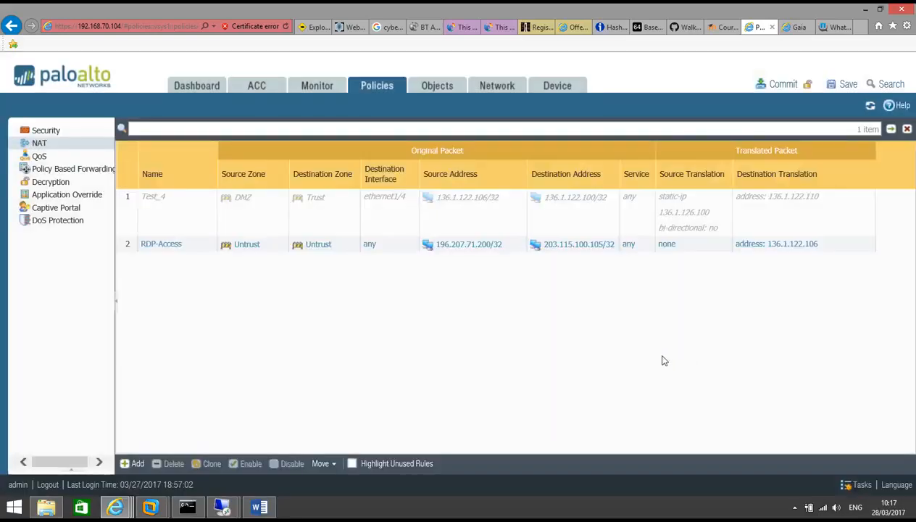
click(36, 131)
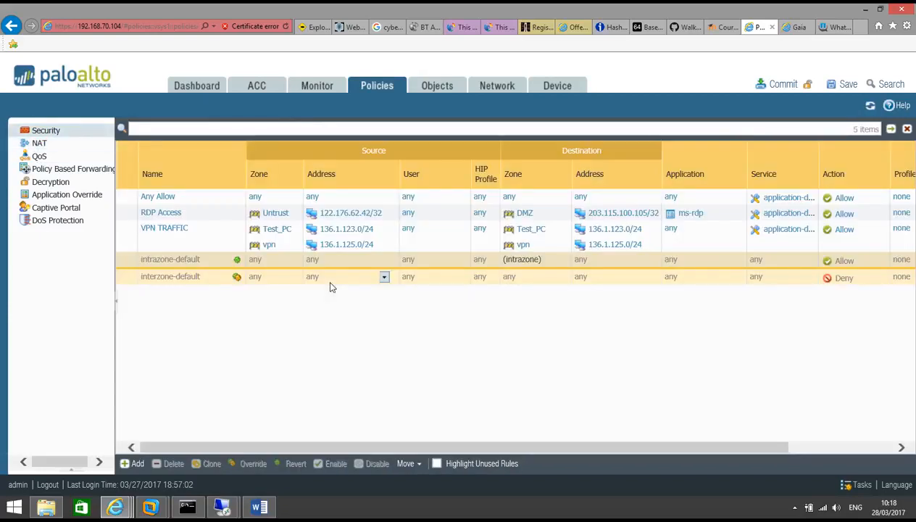
click(165, 213)
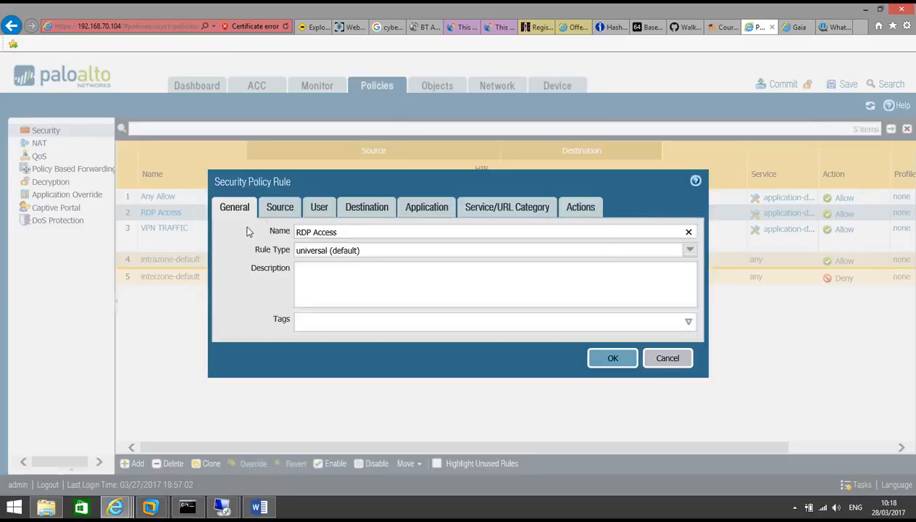
click(279, 207)
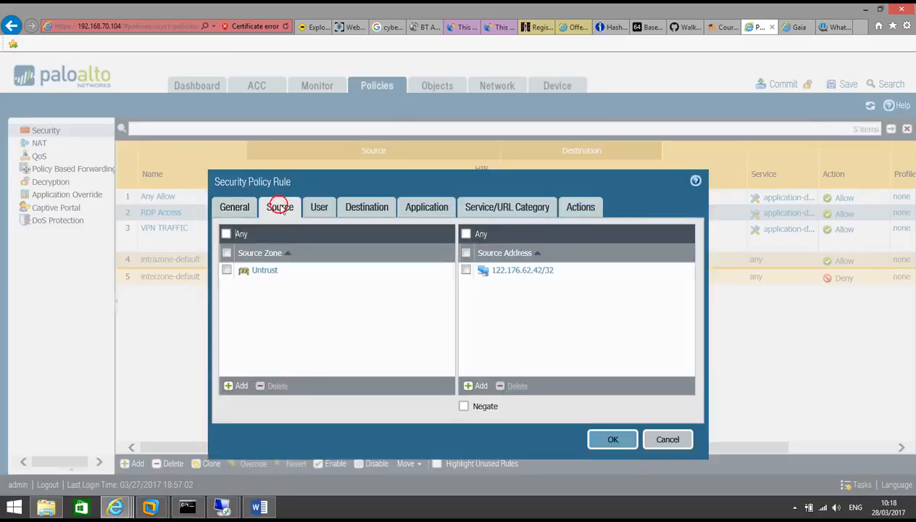
click(474, 388)
key(ctrl+v)
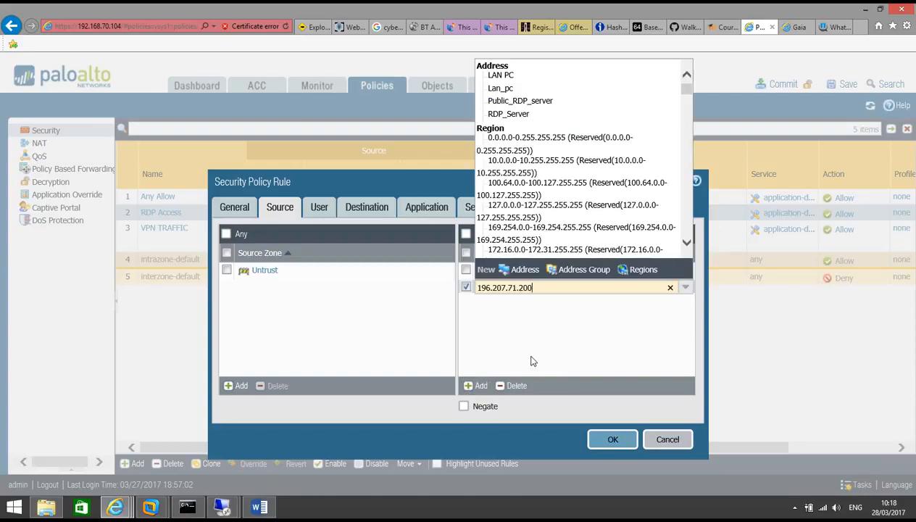
text(/)
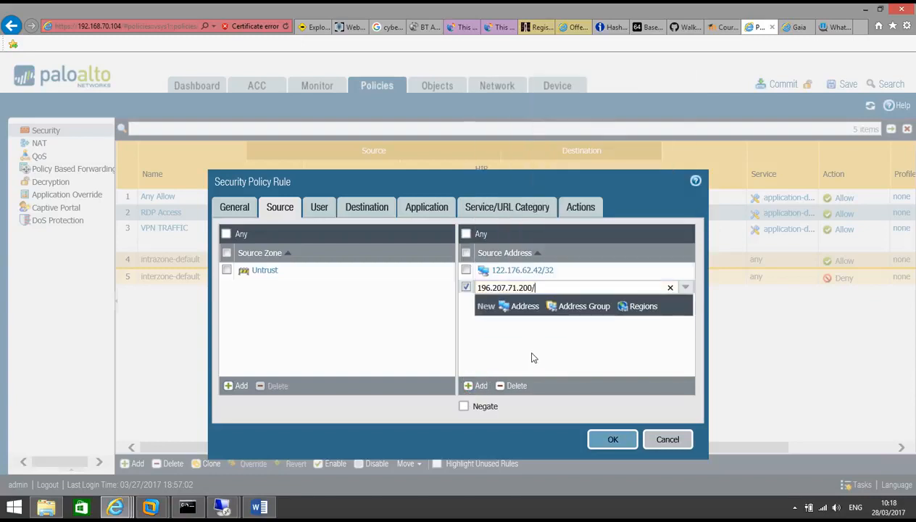
text(32)
click(531, 357)
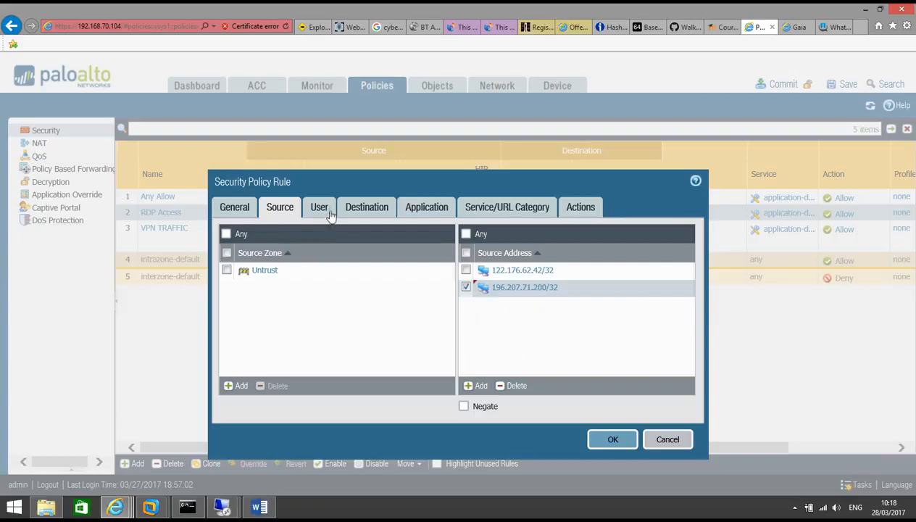
Review the rule's destination, application, service and allow action, save it, and start a commit
click(366, 205)
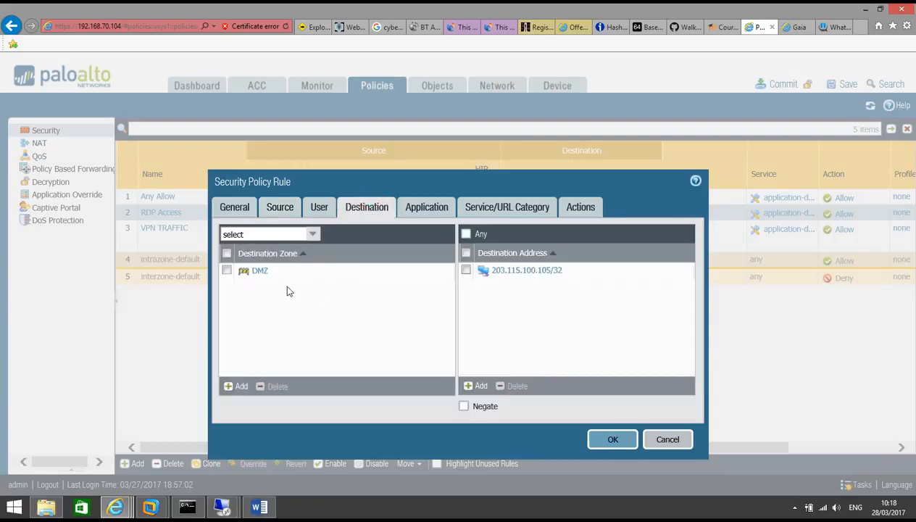
click(418, 210)
click(490, 207)
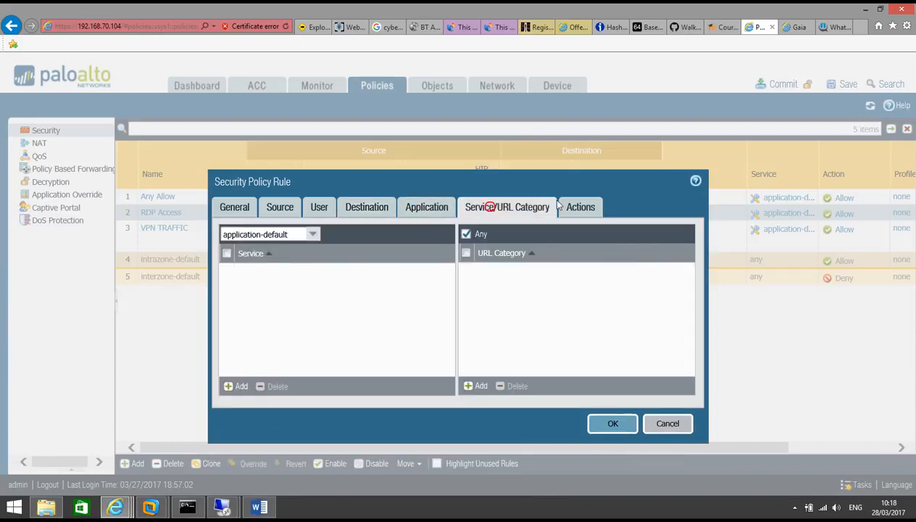
click(580, 207)
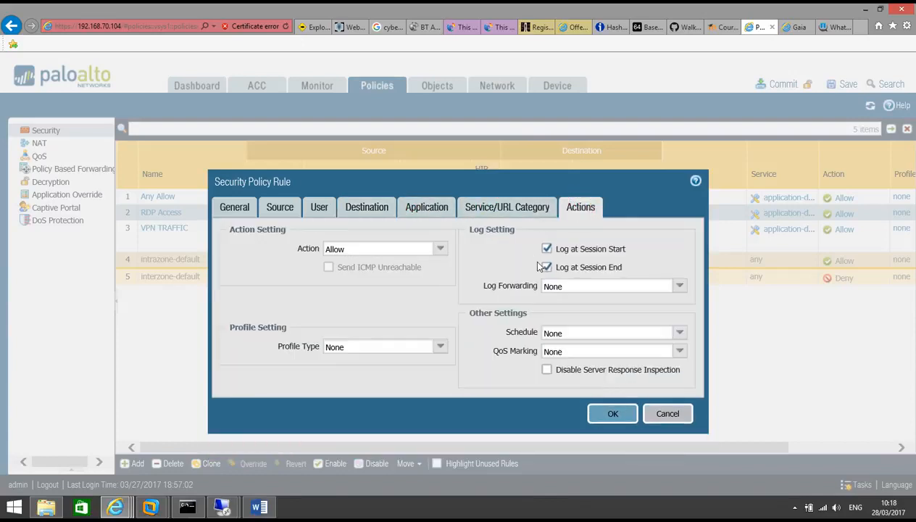
click(611, 418)
click(779, 85)
Confirm the commit, close the finished Commit Status, and bring the Word topology document forward
click(525, 333)
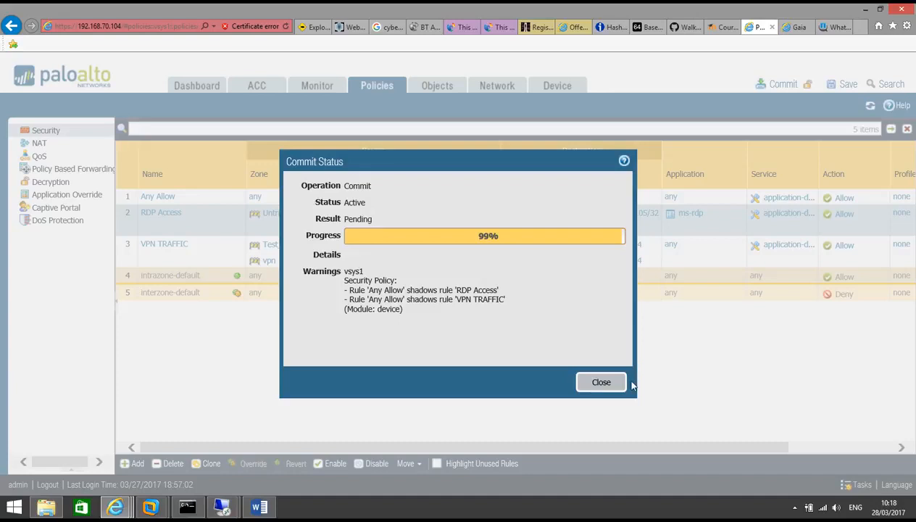
click(605, 382)
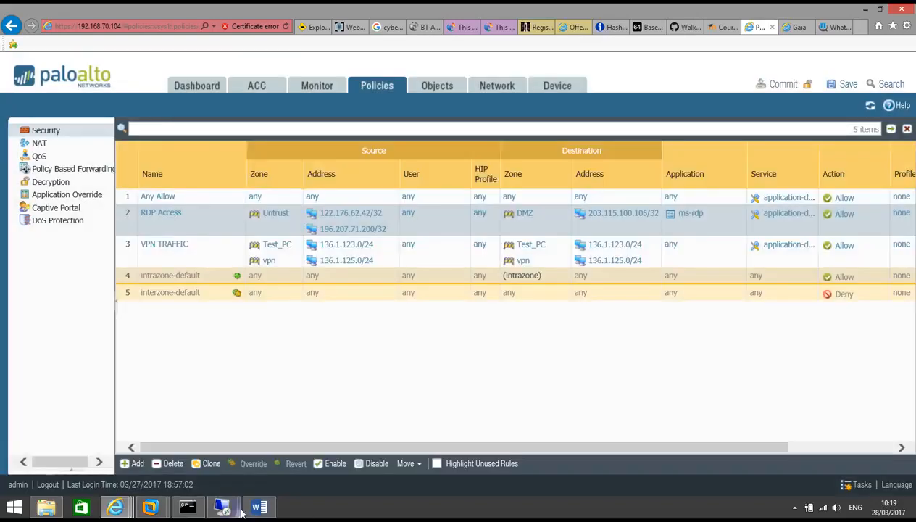
click(255, 508)
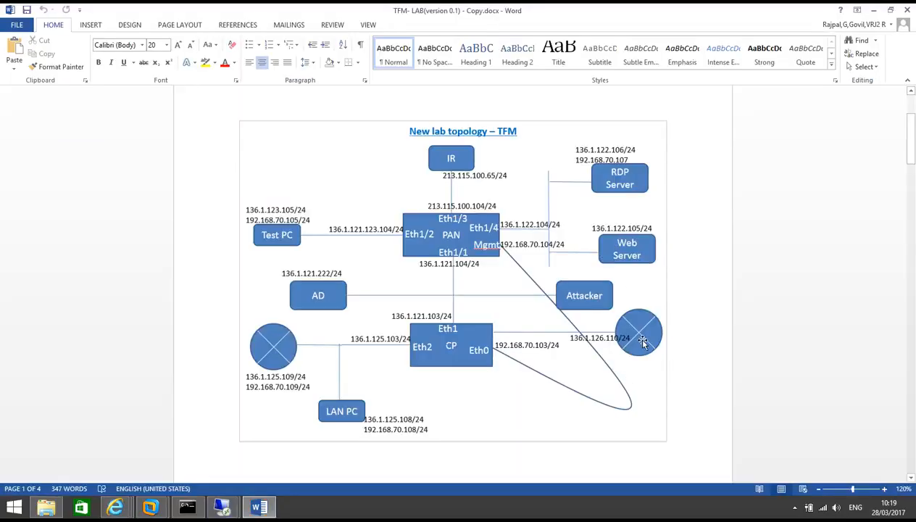
Connect via Remote Desktop to 192.168.70.50, accept the certificate warning, and log on with the account password
mouse_move(221, 507)
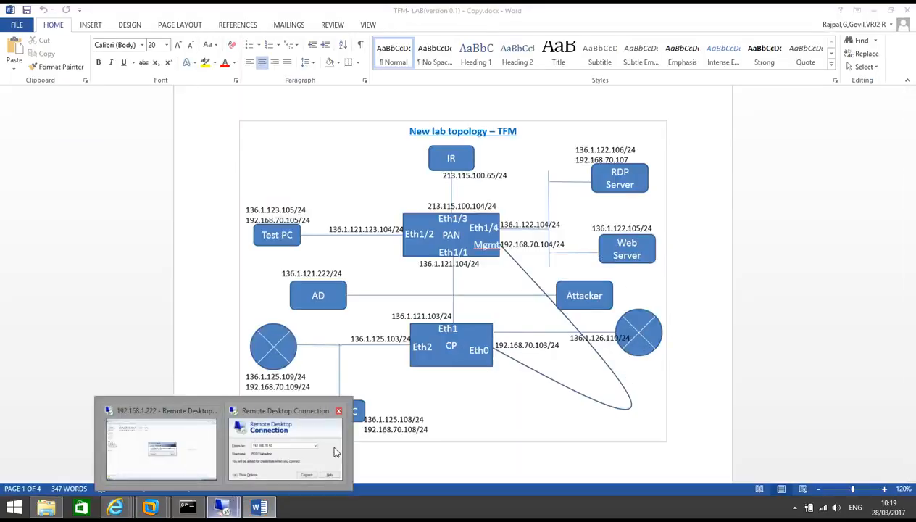
click(275, 452)
click(499, 222)
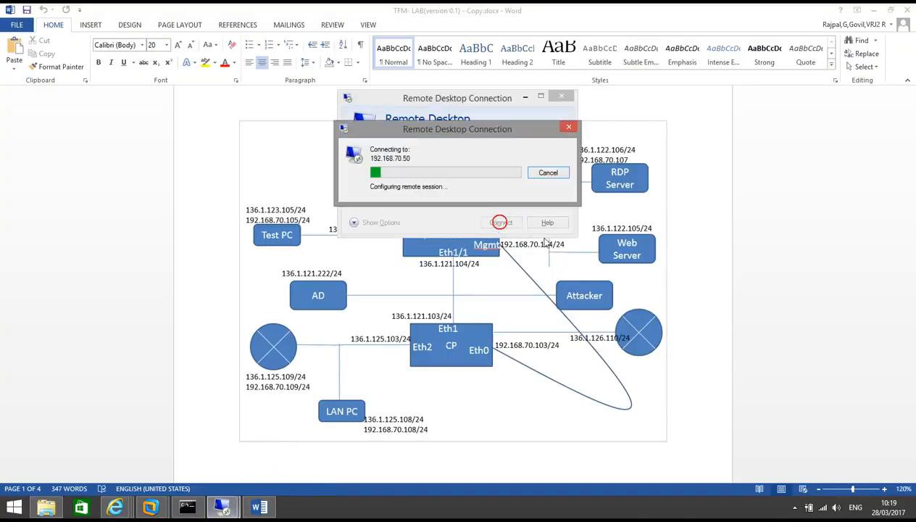
click(478, 214)
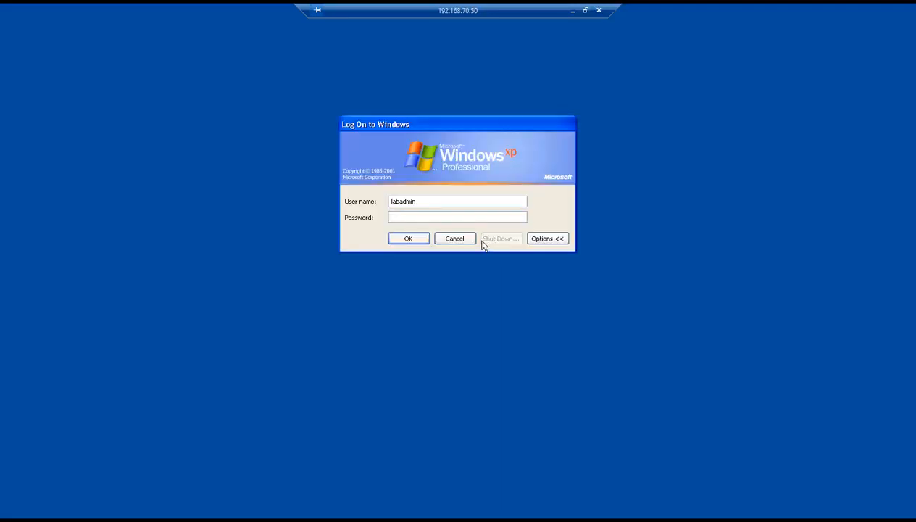
text(••••••••)
key(Return)
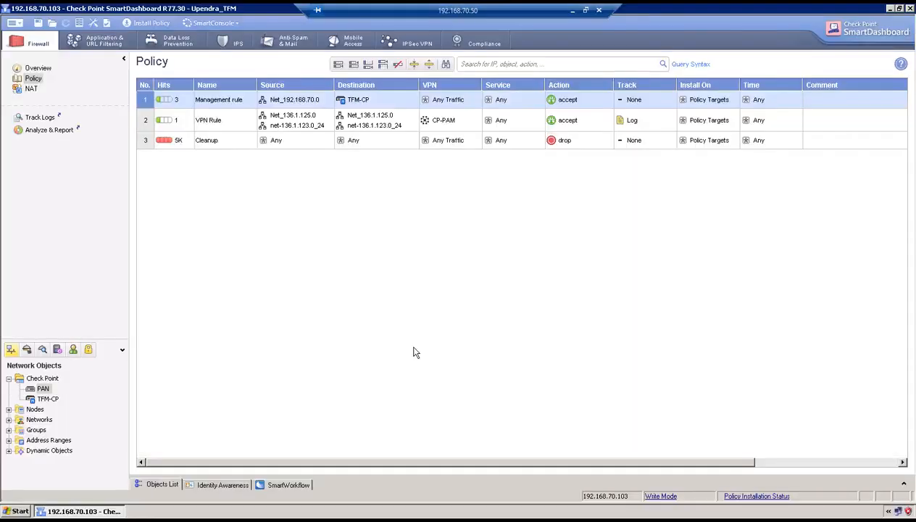
Open a maximized PuTTY SSH session to 192.168.70.103 and log in as admin
click(890, 8)
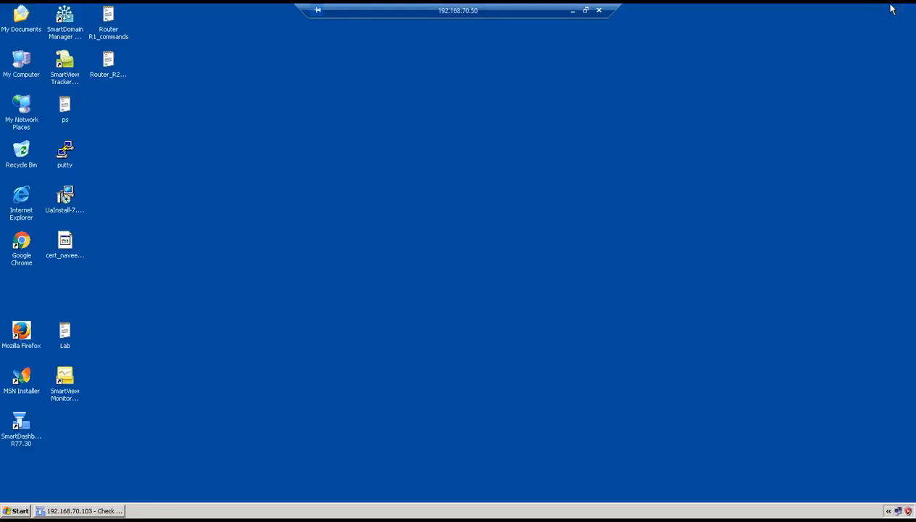
double_click(64, 151)
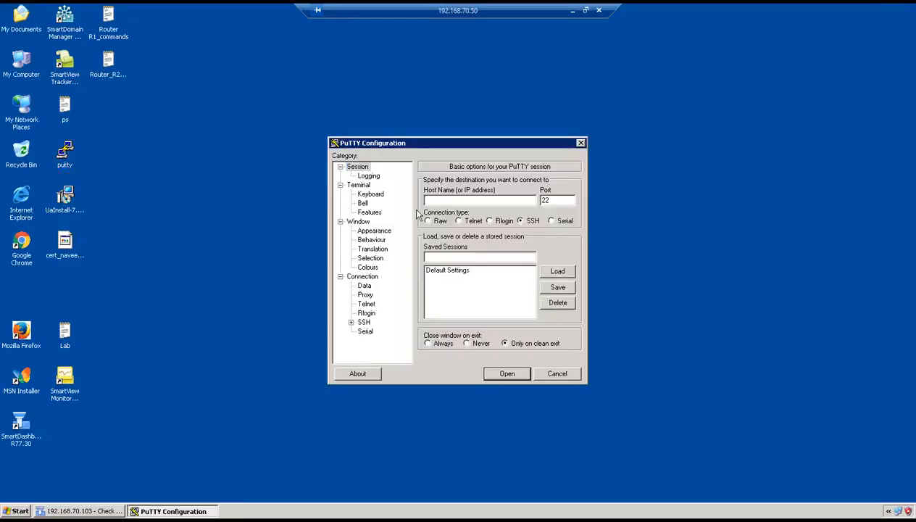
text(192.168.70.103)
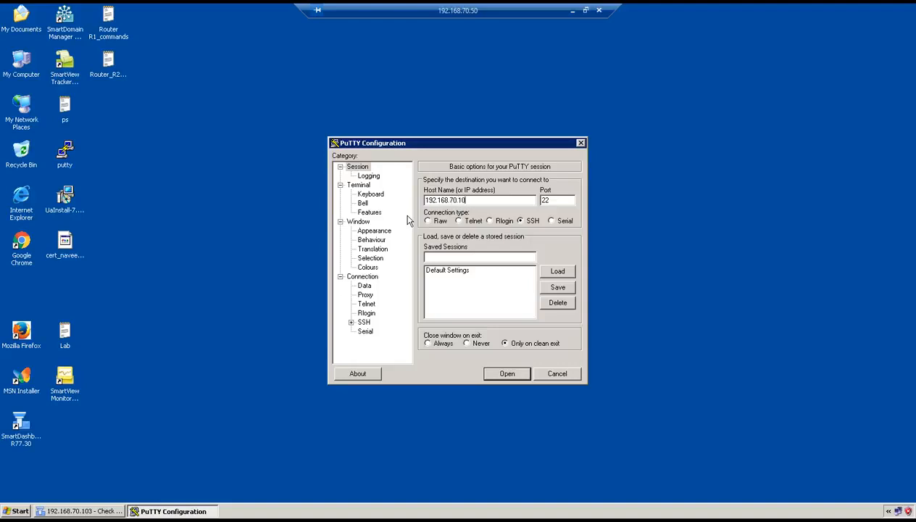
key(Return)
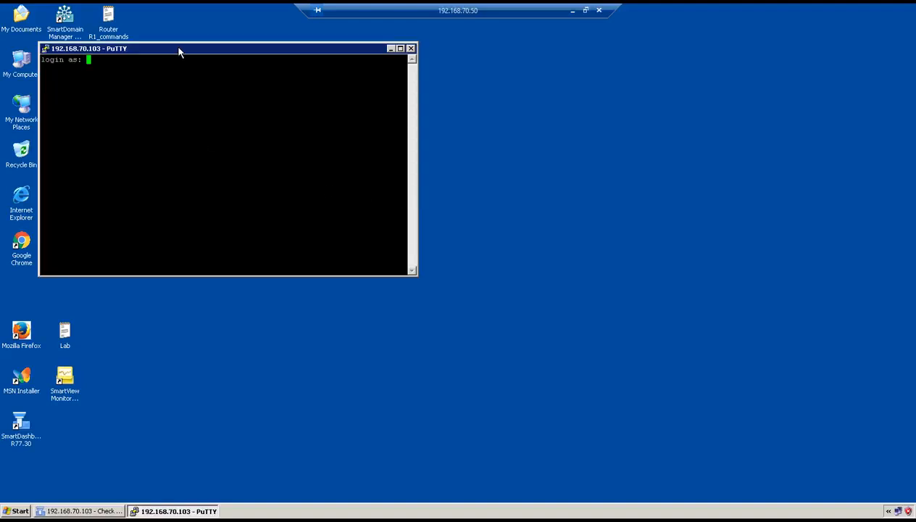
double_click(177, 46)
text(admin)
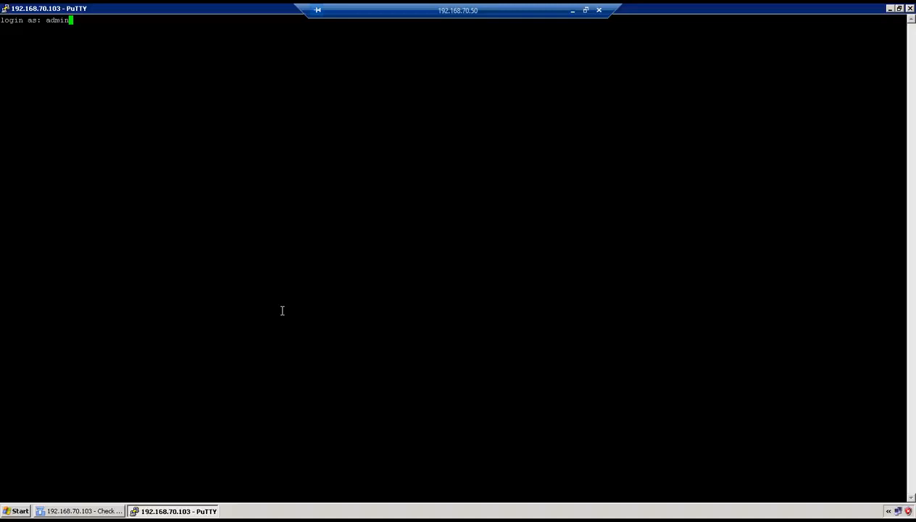
key(Return)
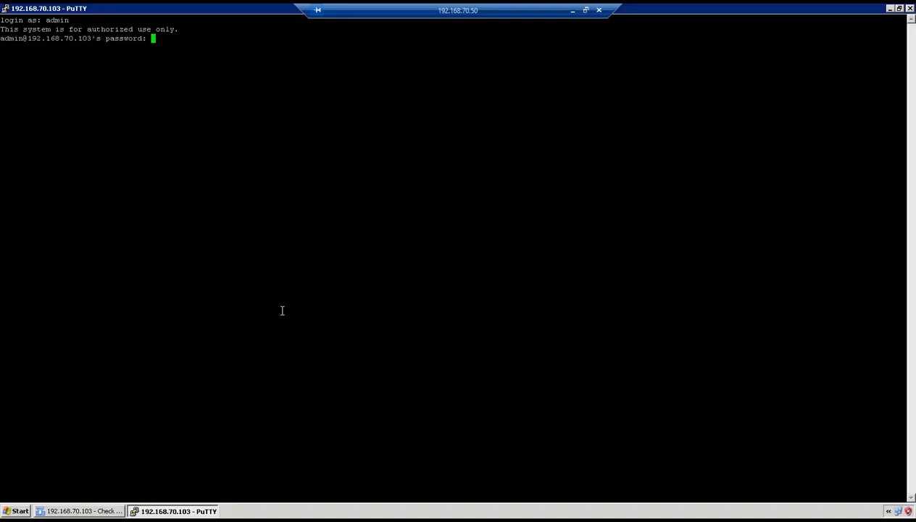
key(Return)
Ping 136.1.122.110 and stop it to see 0% packet loss
key(Return)
key(Return)
text(ping 136.1.122.110)
key(Return)
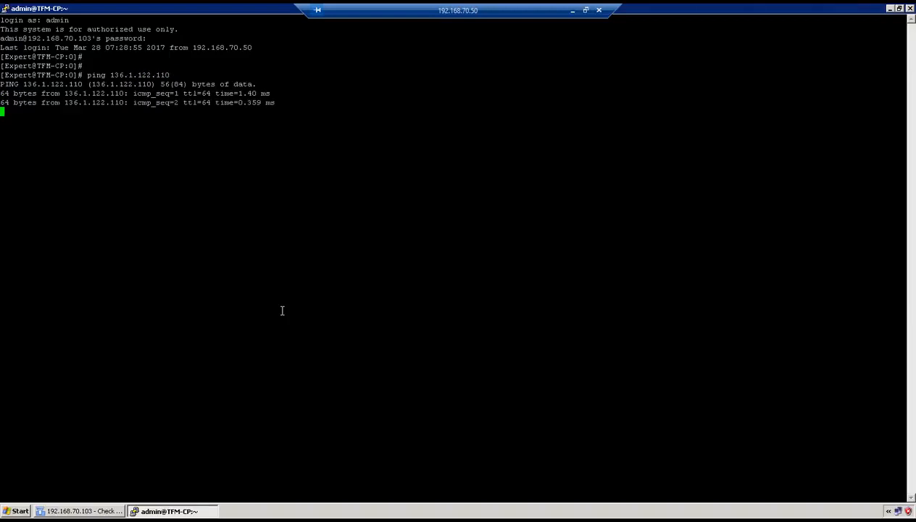
key(ctrl+c)
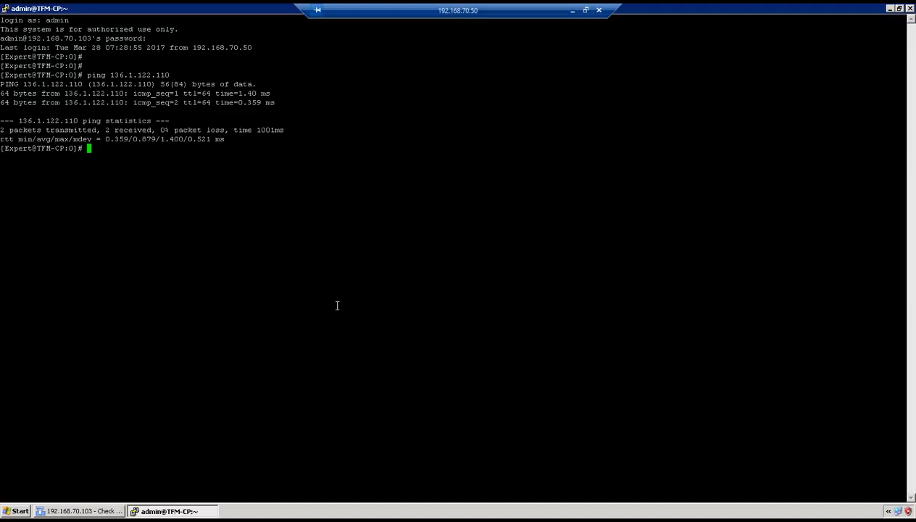
Minimize the current remote session and launch Remote Desktop Connection with mstsc
click(573, 11)
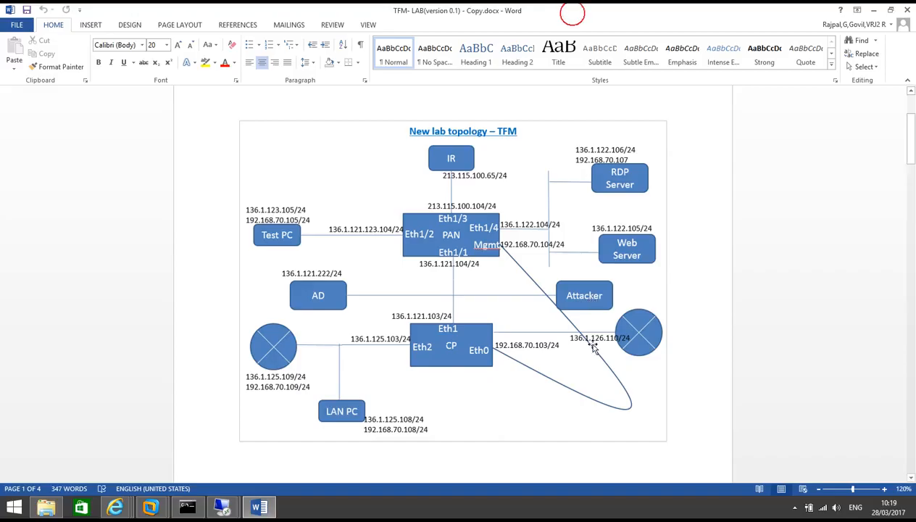
key(super+r)
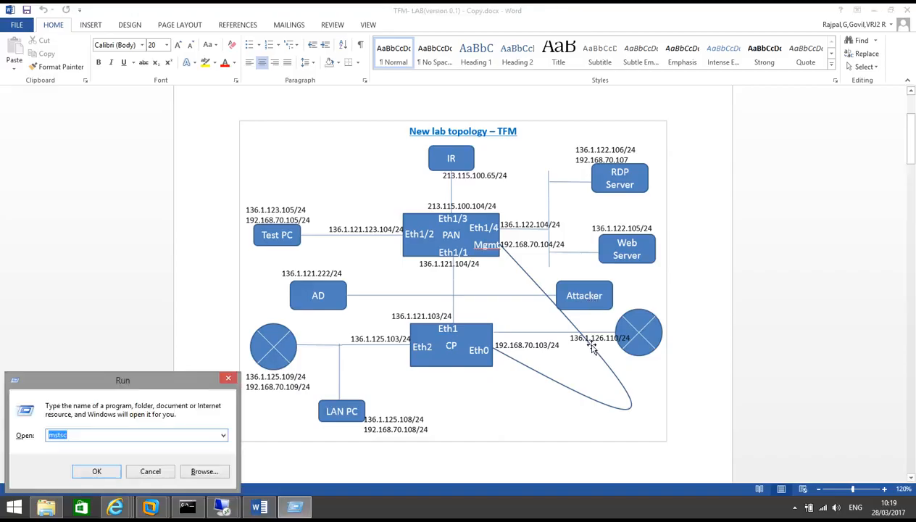
key(Return)
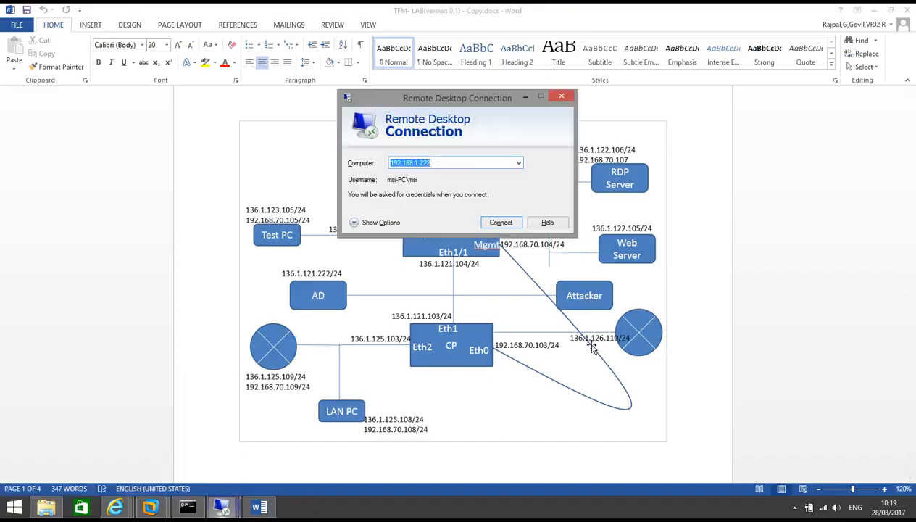
Change the saved address 203.115.100.66 to 203.115.100.105, connect, and accept the identity warning
click(519, 163)
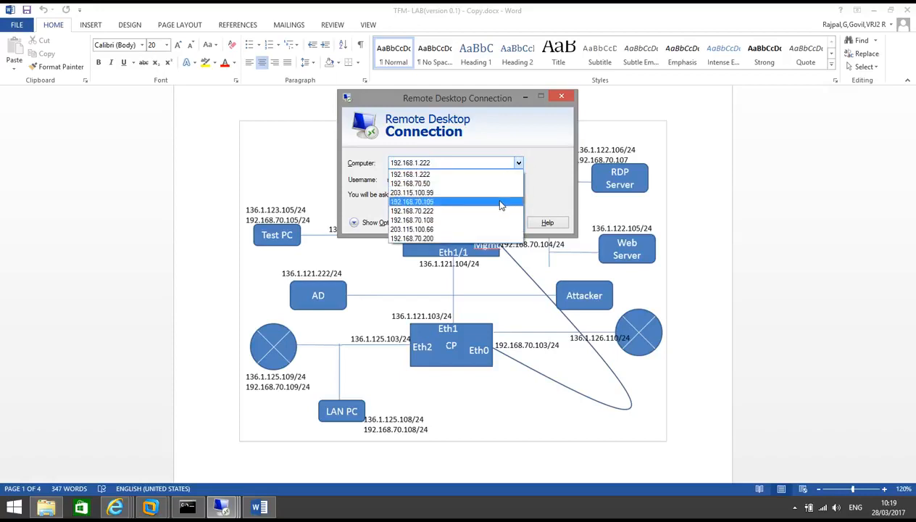
click(481, 228)
click(451, 160)
key(BackSpace)
key(BackSpace)
text(105)
click(499, 225)
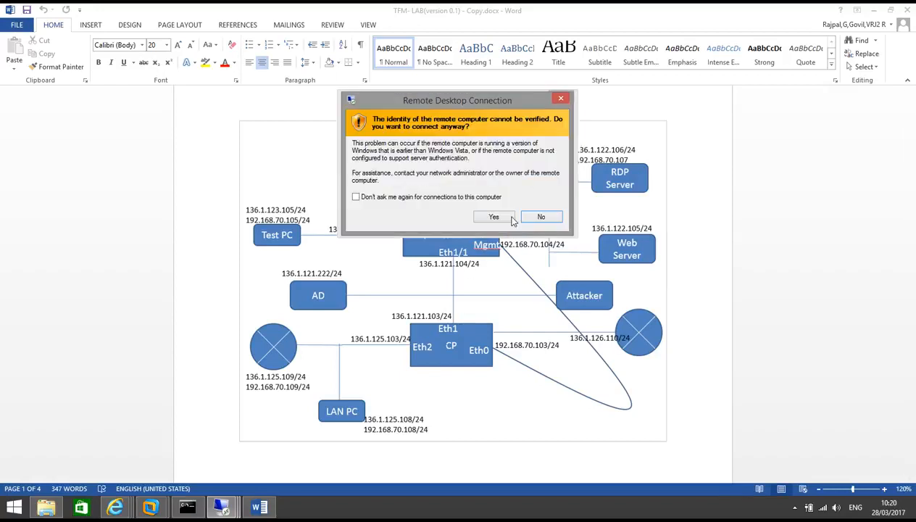
click(496, 217)
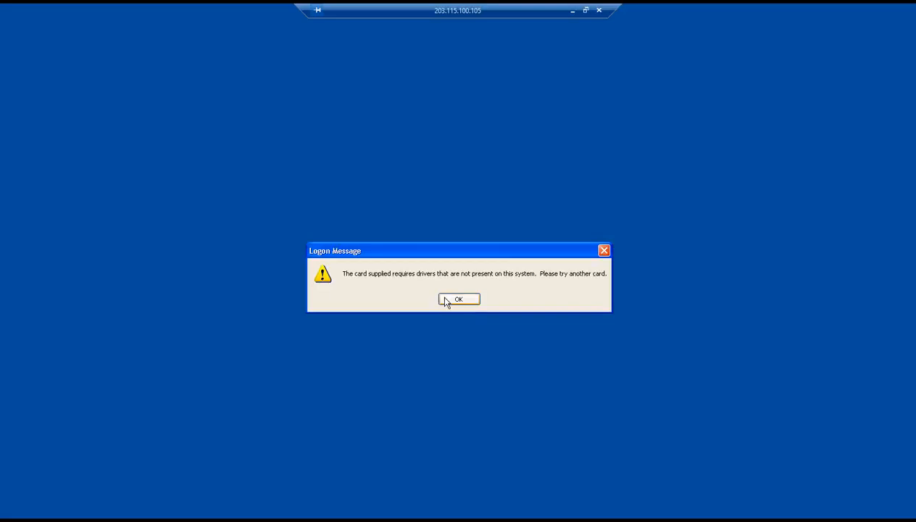
Dismiss the smart card message, log on with the user name and password, then minimize back to Word
click(444, 297)
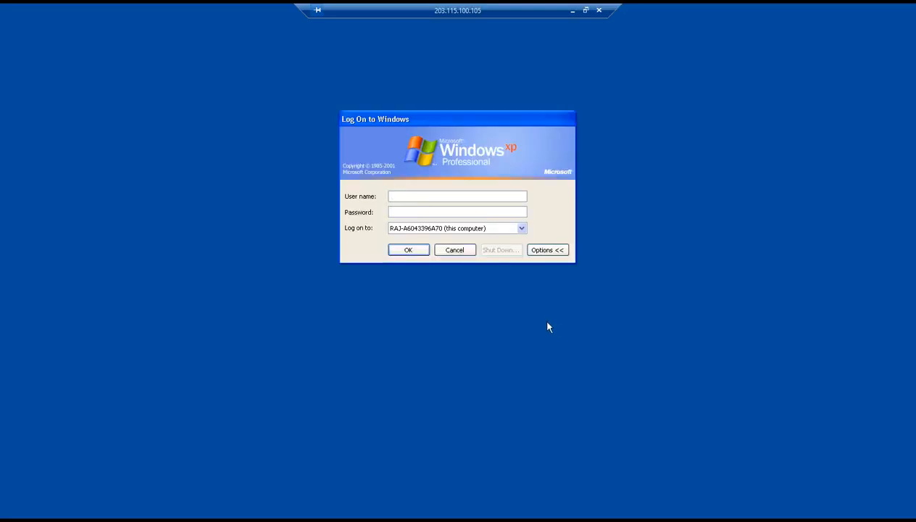
text(ladm)
text(••••••••)
key(Return)
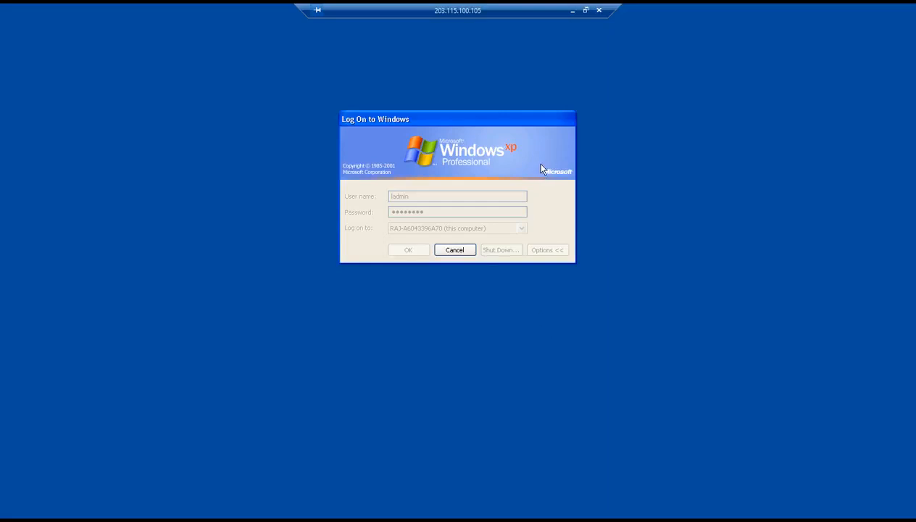
click(572, 10)
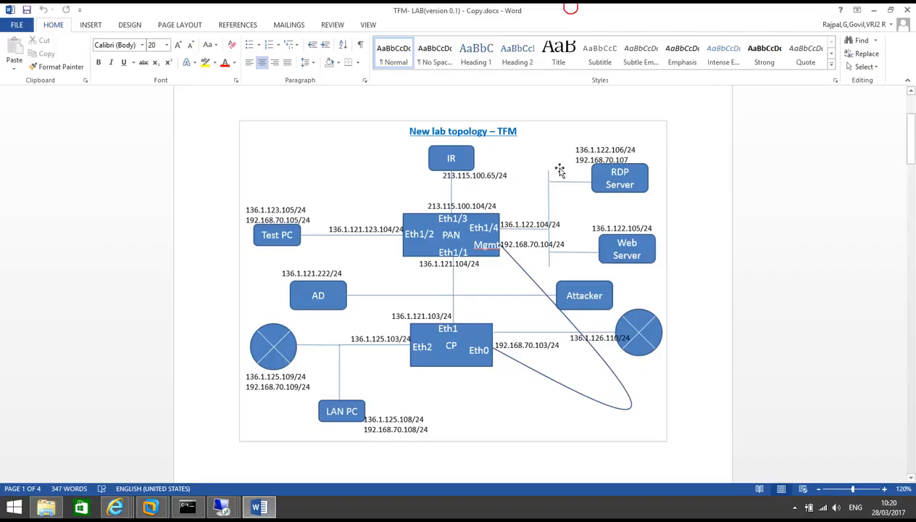
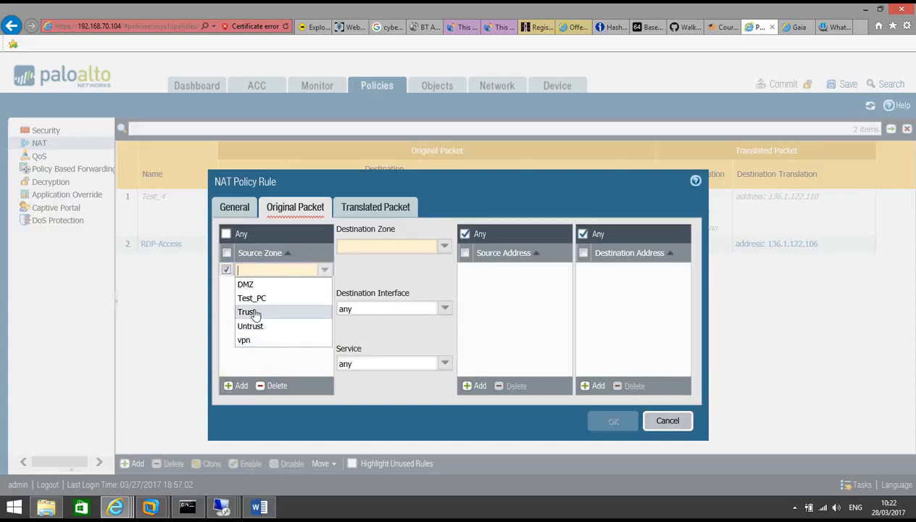
Set the NAT rule's original packet: DMZ to vpn, source 136.1.122.106/32, destination 1.1.1.1/32
click(254, 285)
click(284, 336)
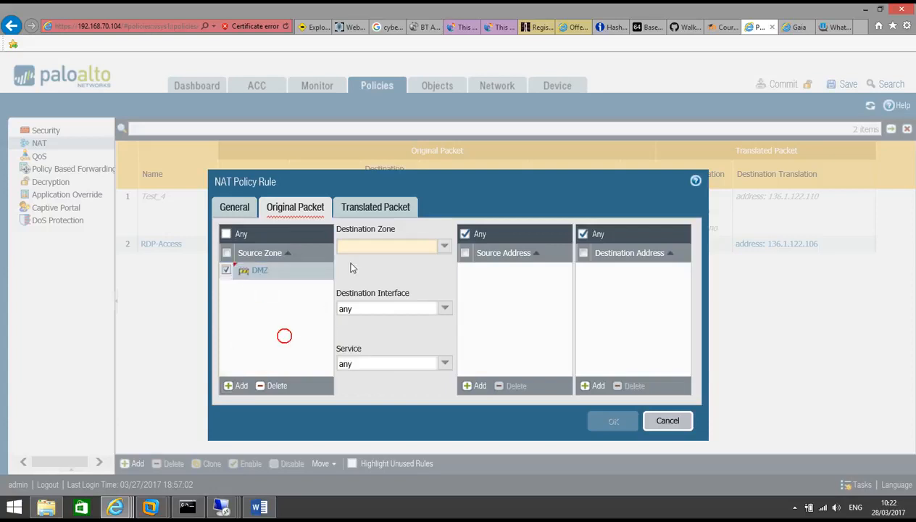
click(444, 246)
click(386, 319)
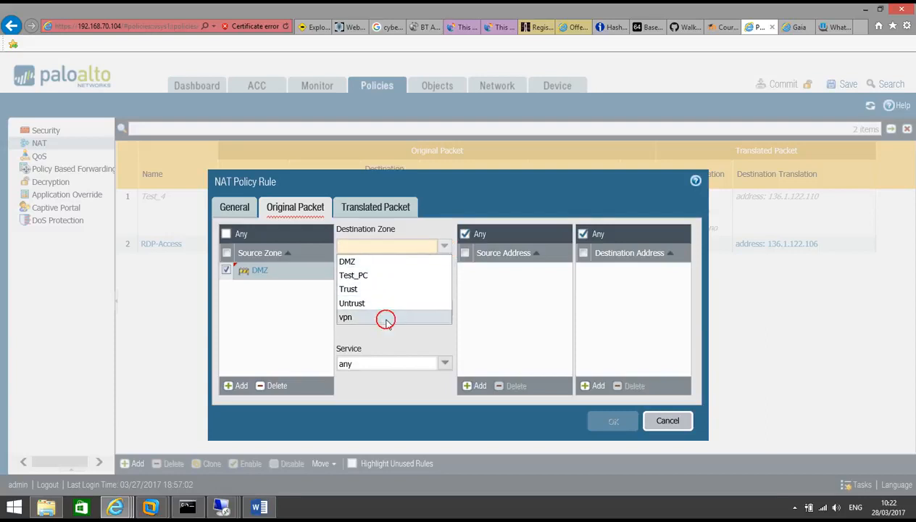
click(426, 268)
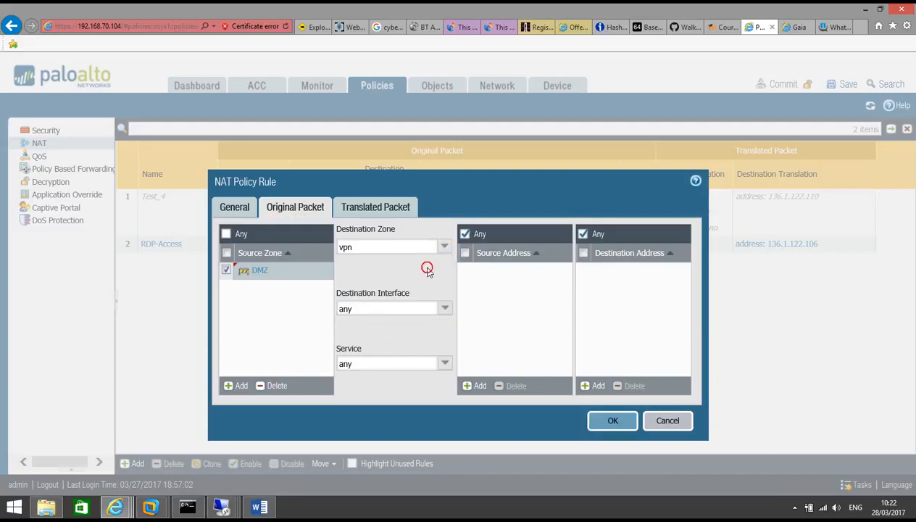
click(477, 385)
text(136)
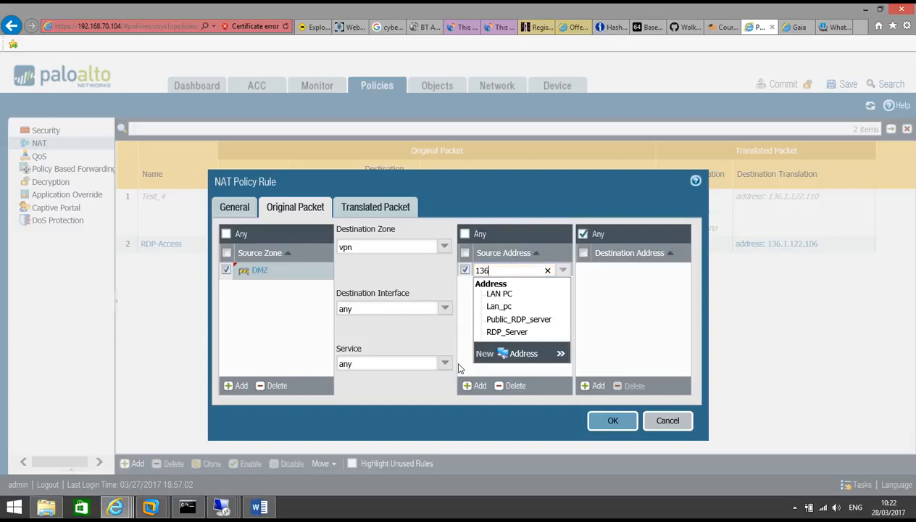
text(.1.122.106/32)
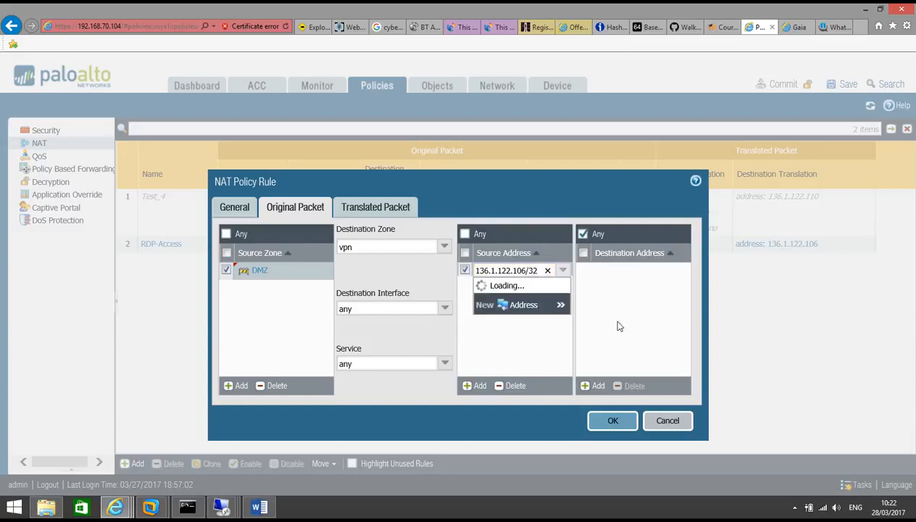
click(636, 319)
click(600, 384)
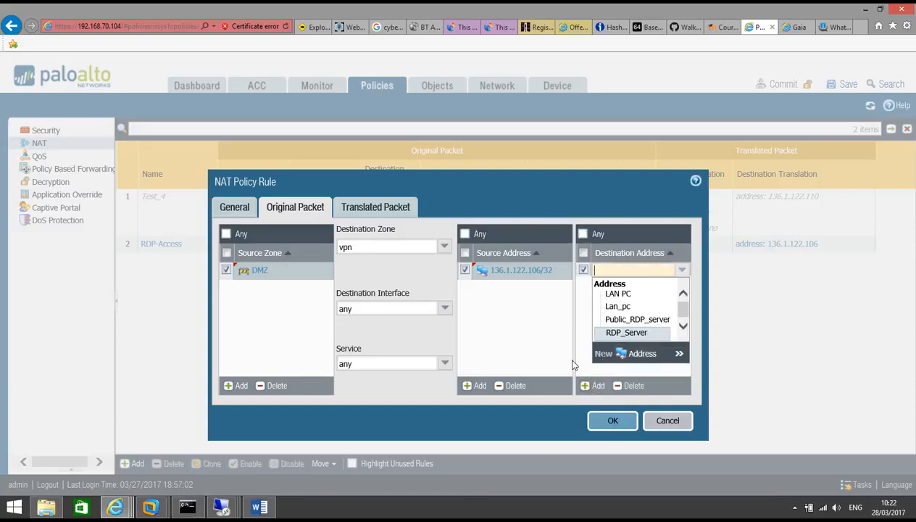
text(1.1.1.1/)
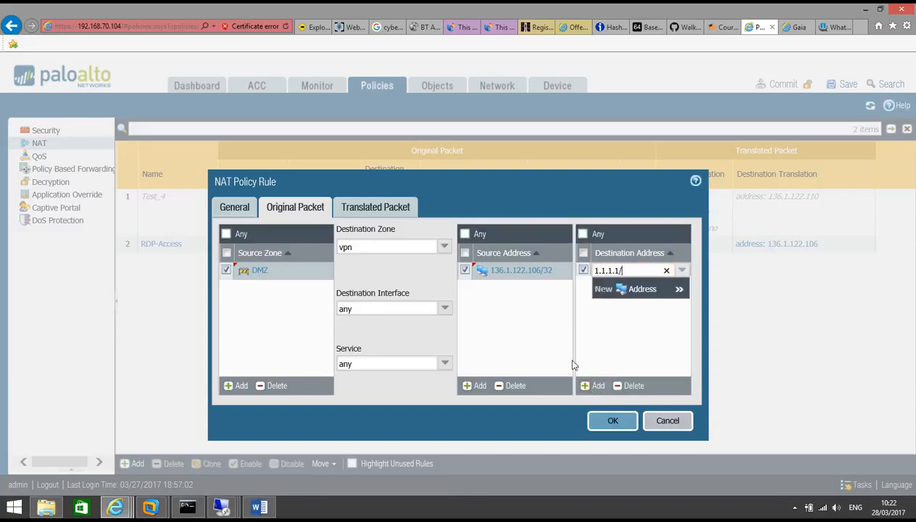
click(635, 348)
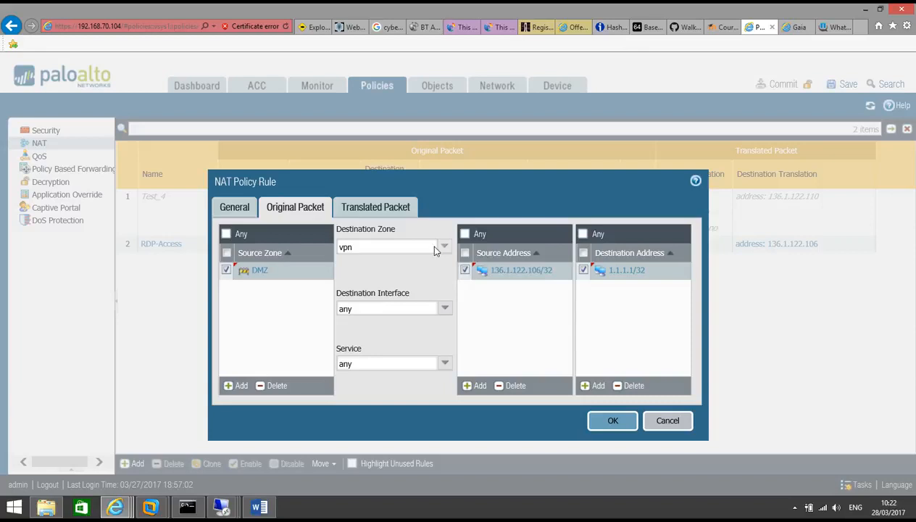
Source-translate to 136.1.121.117/32 using Dynamic IP And Port and save the rule
click(388, 208)
click(439, 249)
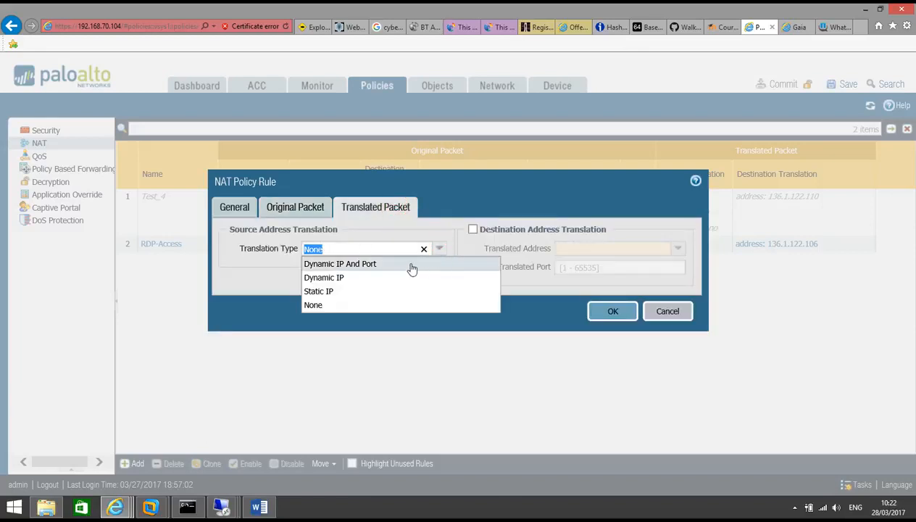
click(405, 264)
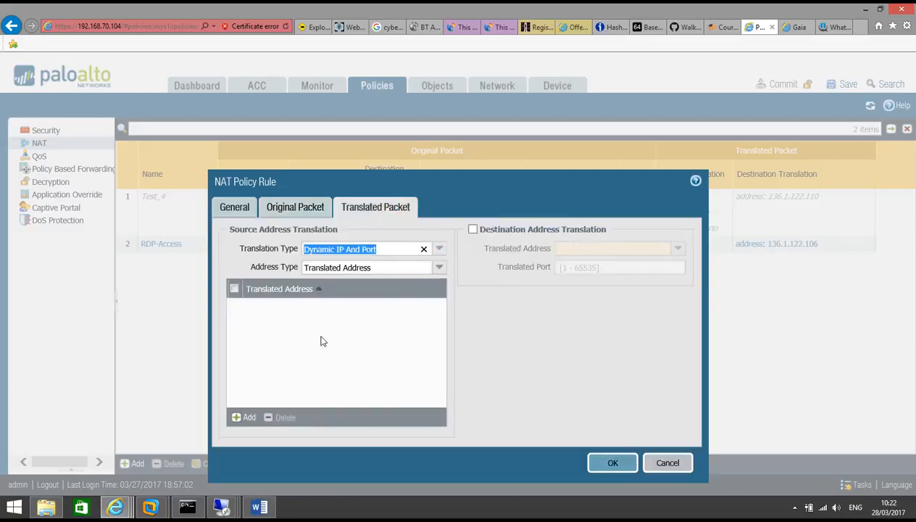
click(249, 418)
text(136.1.121.117/)
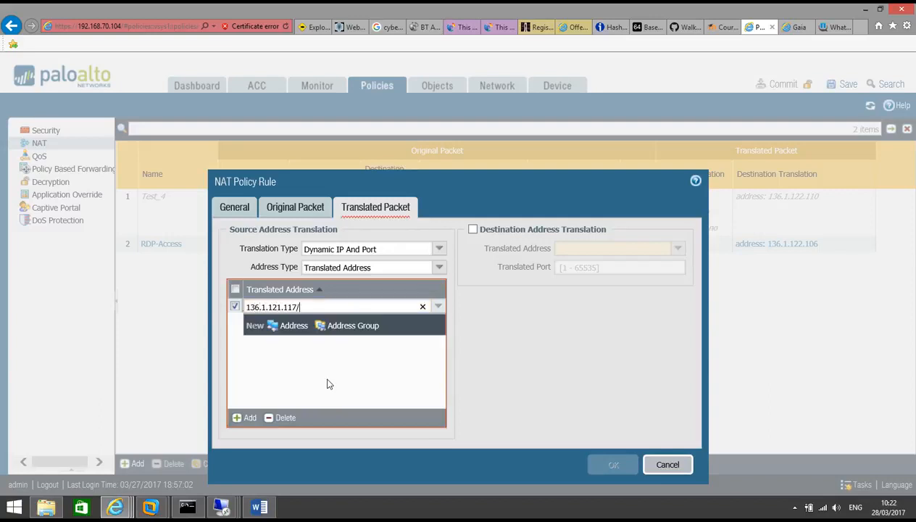
text(32)
click(326, 383)
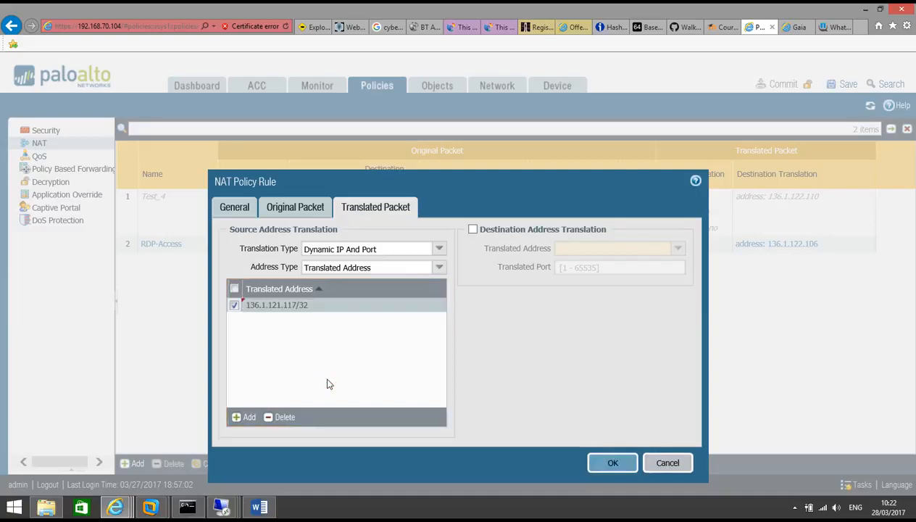
click(276, 206)
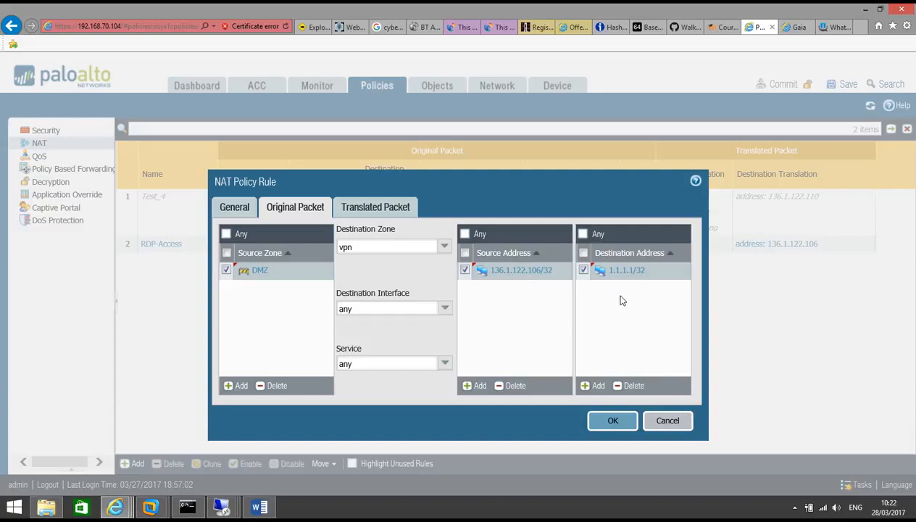
click(403, 210)
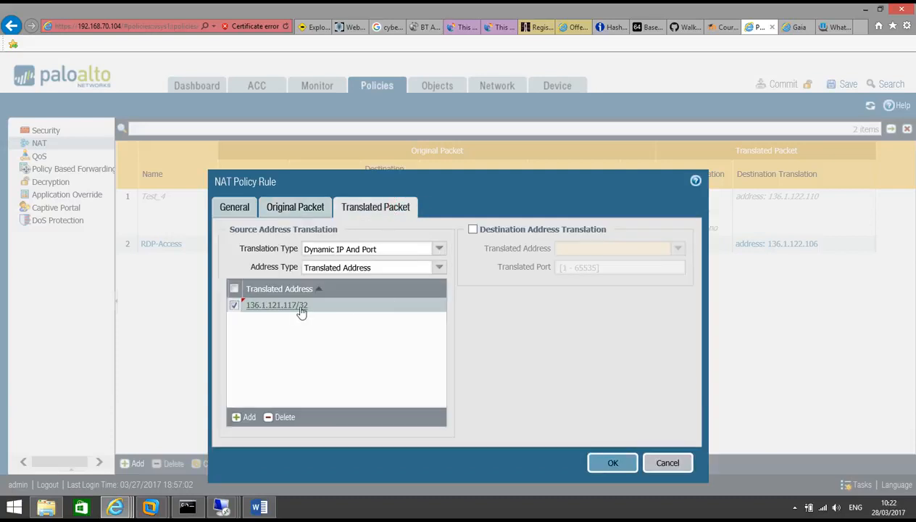
click(612, 461)
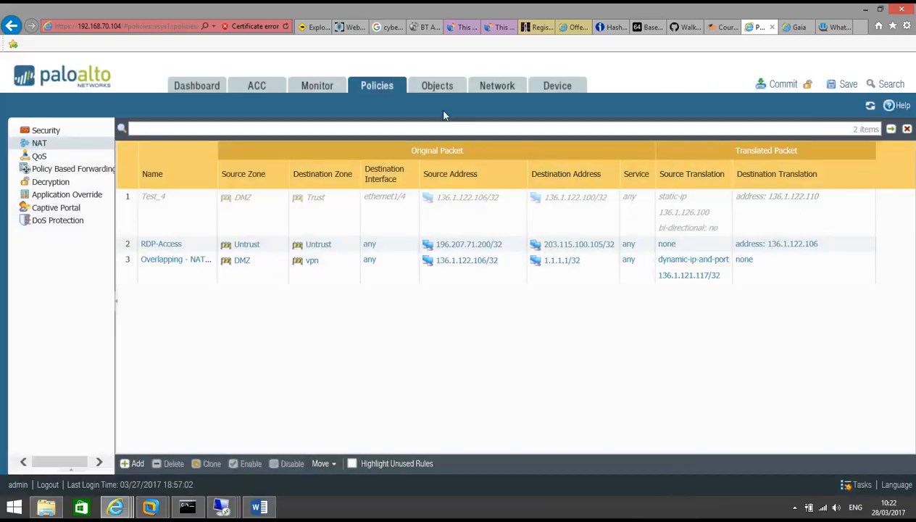
Commit the PAN-OS candidate configuration containing the new NAT rule
click(56, 131)
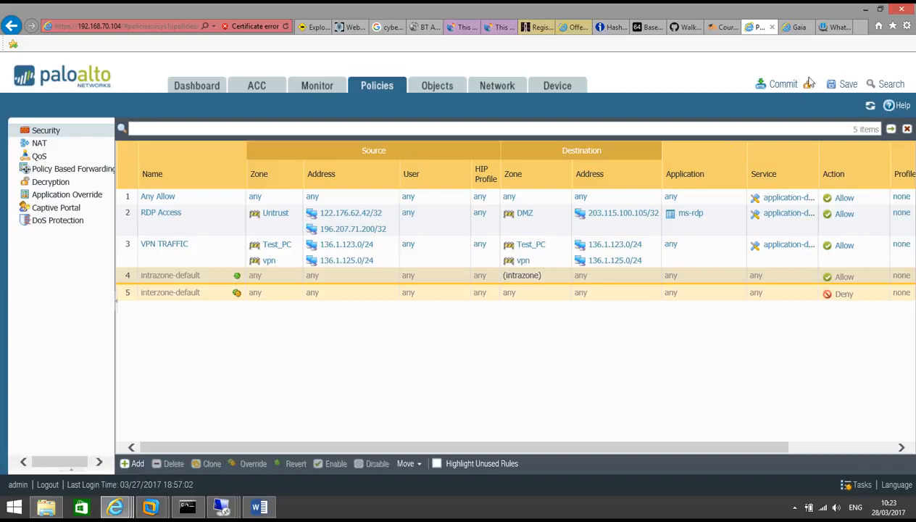
click(784, 84)
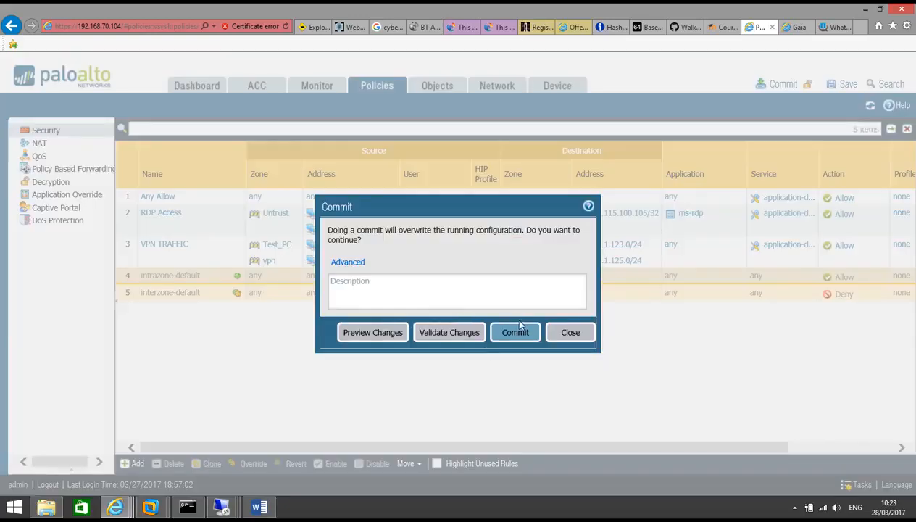
click(516, 332)
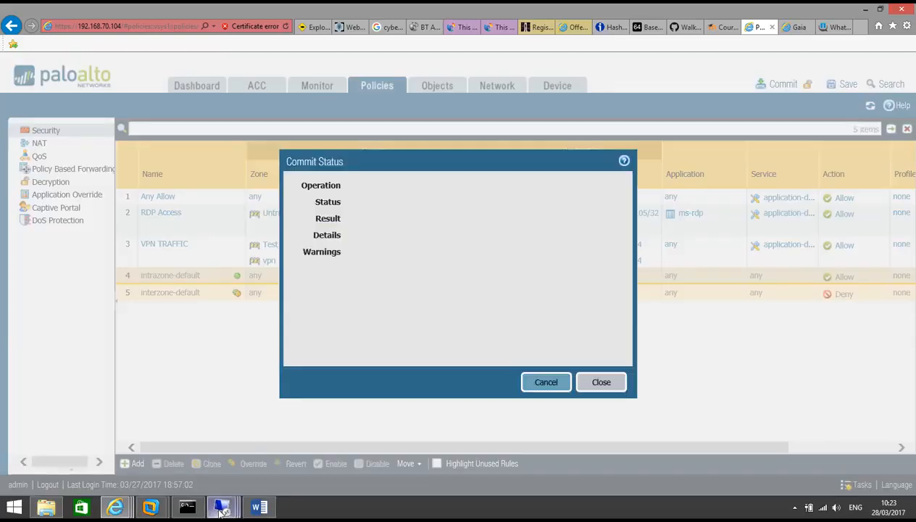
Bring Check Point SmartDashboard forward in the 192.168.70.50 remote session and show the NAT rules
mouse_move(223, 509)
click(222, 439)
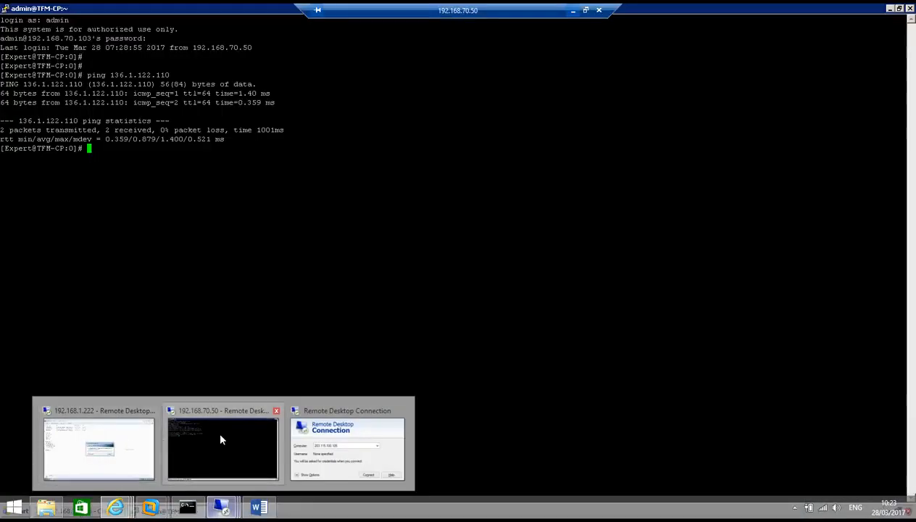
click(260, 441)
click(84, 511)
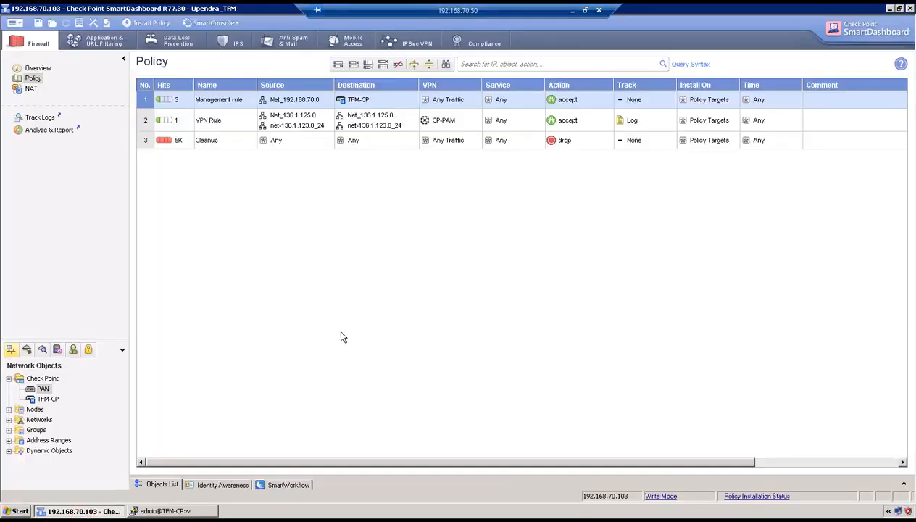
click(30, 89)
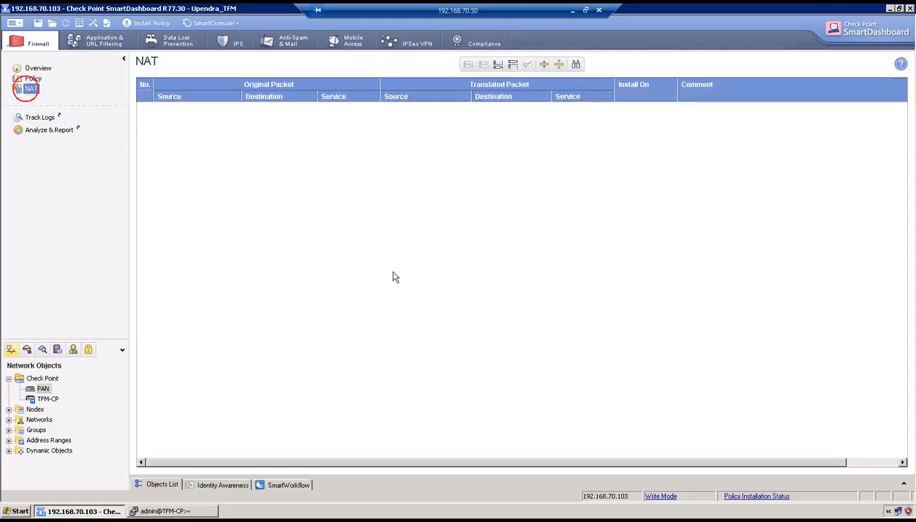
Add a NAT rule with source Nat_136.1.121.117 and original destination nat_1.1.1.1
click(510, 63)
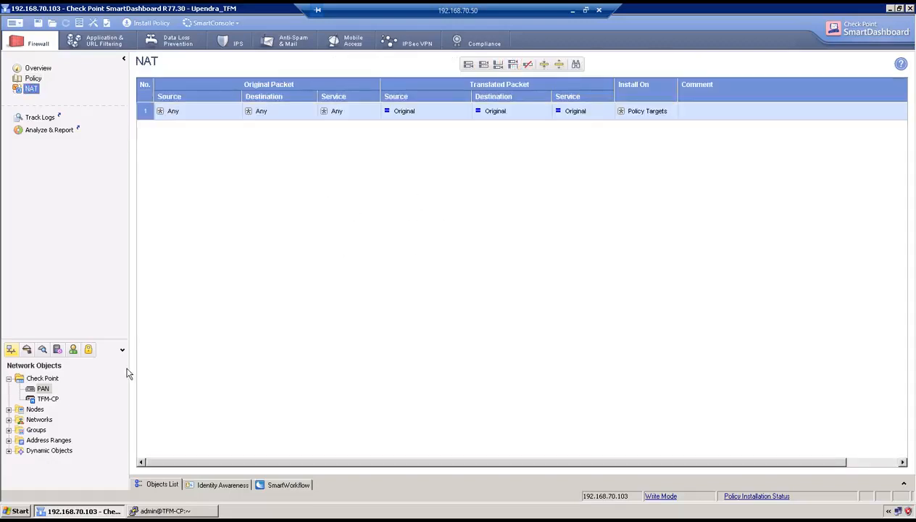
click(243, 112)
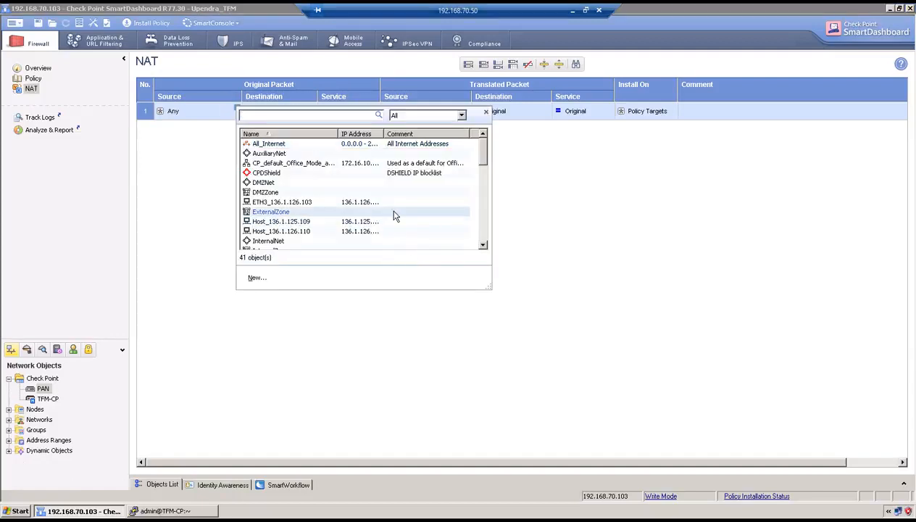
scroll(395, 217, down, 2)
scroll(394, 224, down, 2)
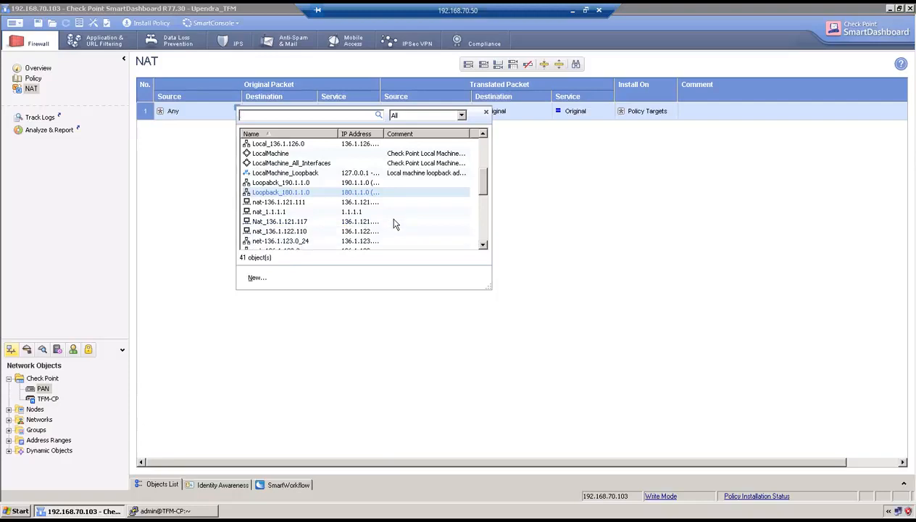
click(298, 223)
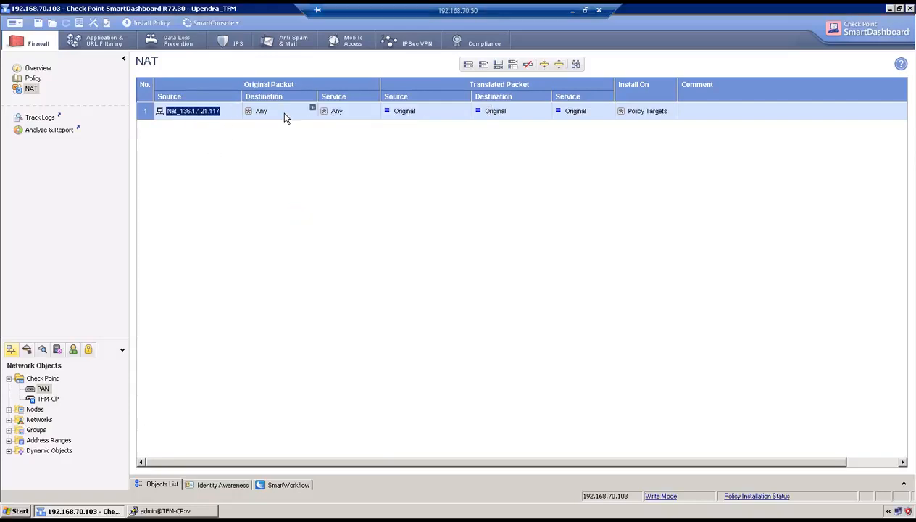
click(313, 110)
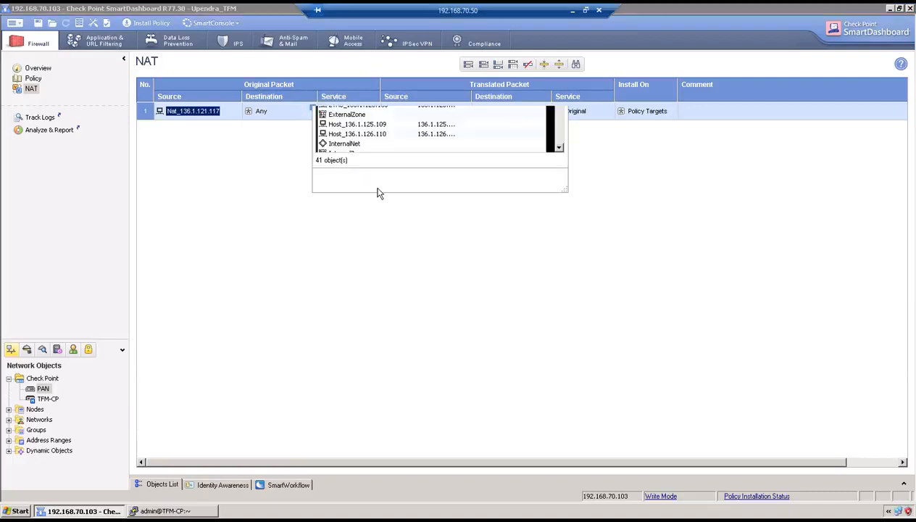
drag(558, 154, 559, 187)
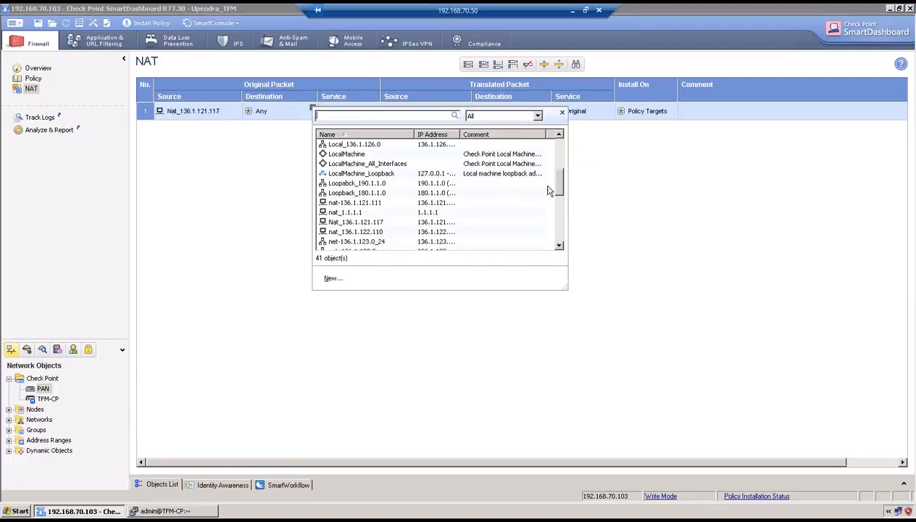
double_click(382, 212)
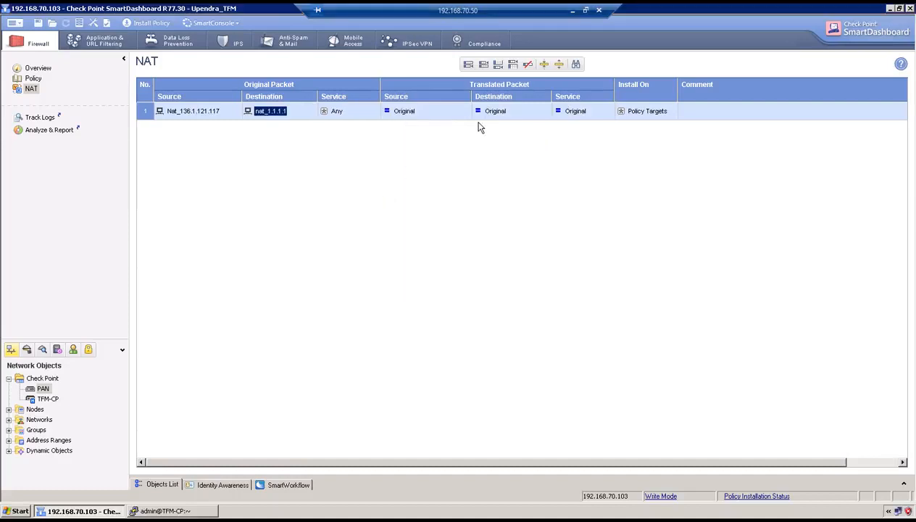
Statically translate the destination to nat_136.1.122.110, then return to the firewall policy rules
right_click(492, 114)
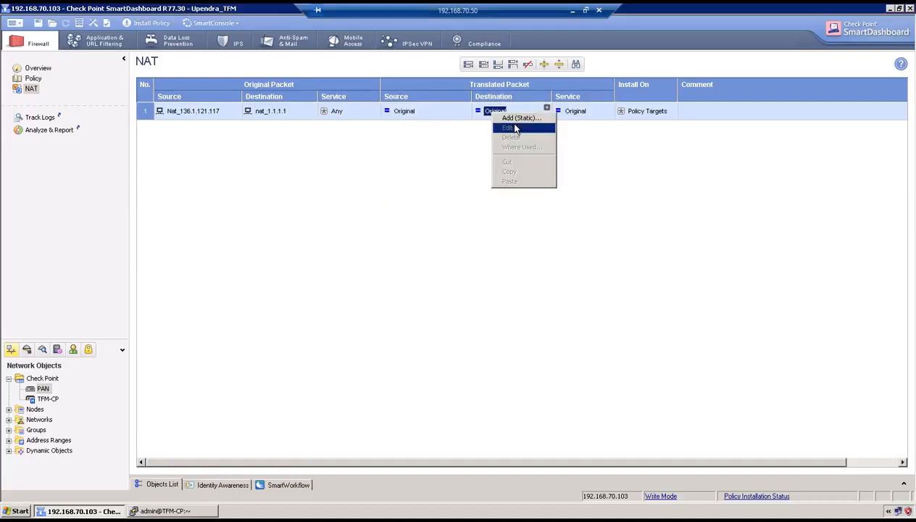
click(519, 118)
drag(543, 214, 546, 246)
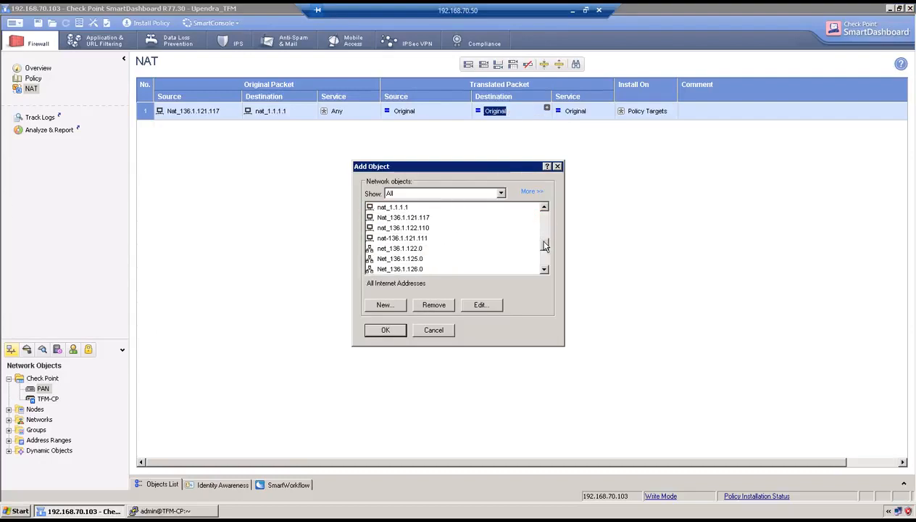
click(427, 227)
click(386, 331)
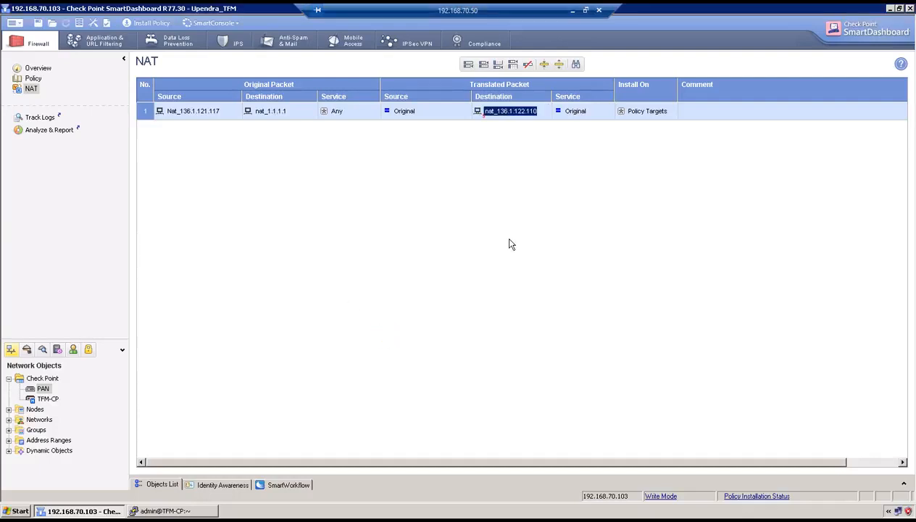
click(34, 78)
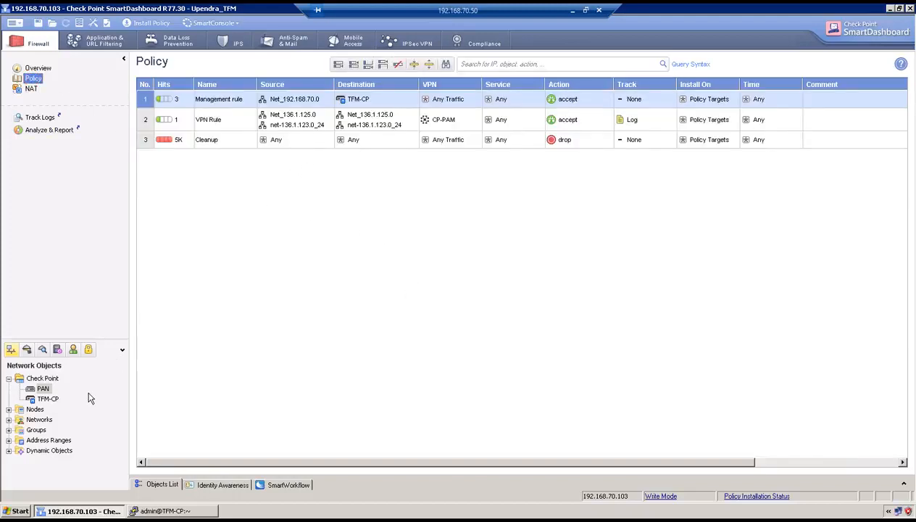
Add Nat_136.1.121.117 to the VPN Rule's sources
click(330, 115)
scroll(466, 223, down, 1)
scroll(465, 223, down, 2)
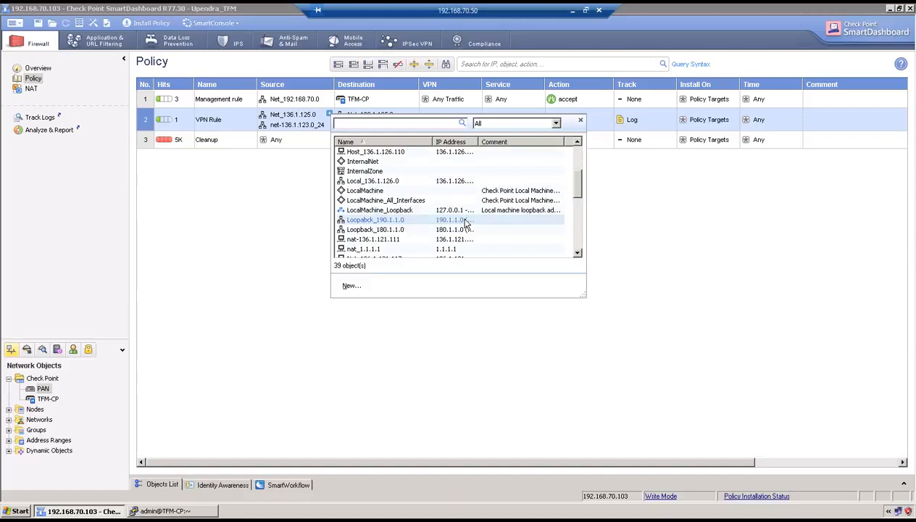
scroll(430, 232, down, 1)
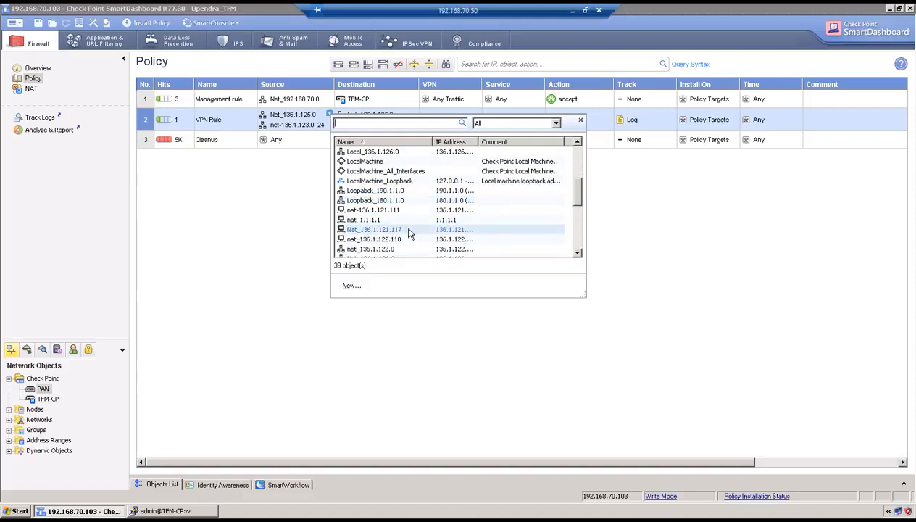
double_click(408, 230)
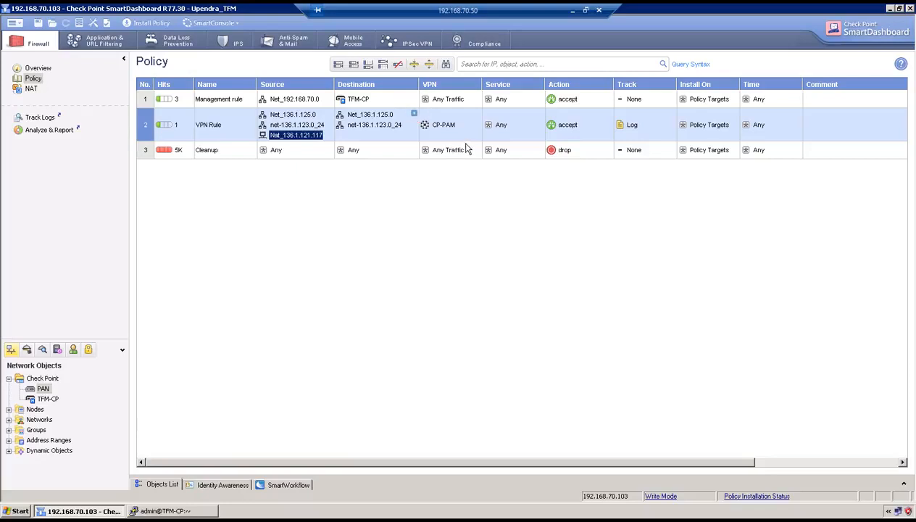
Add nat_1.1.1.1 to the VPN Rule's destinations, then open the TFM-CP gateway properties
click(413, 114)
drag(659, 163, 662, 209)
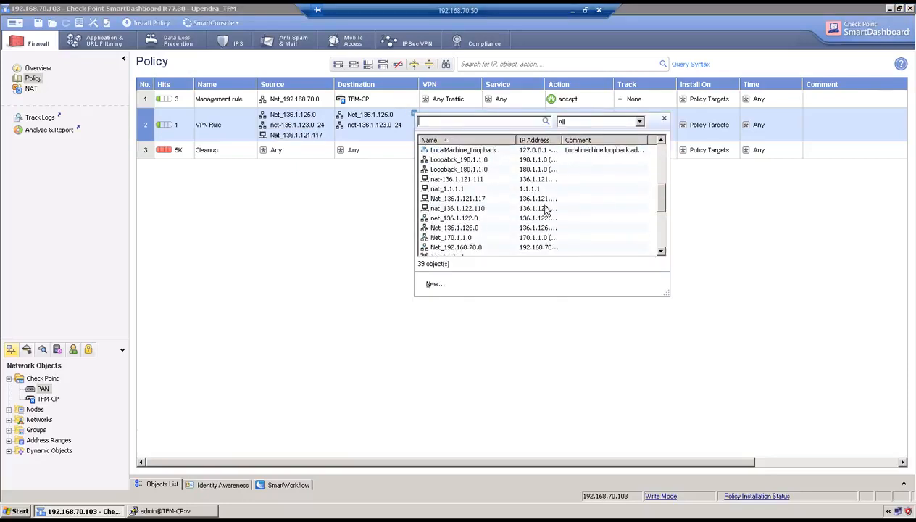
click(470, 189)
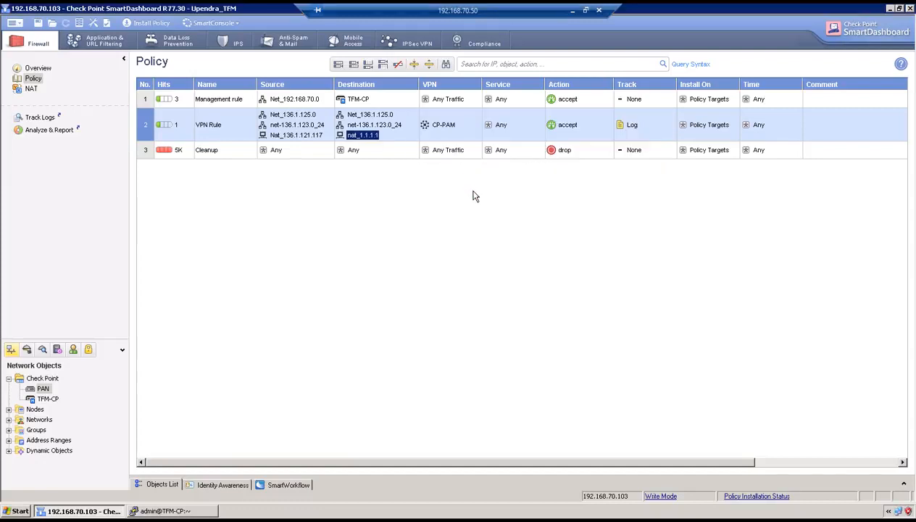
double_click(54, 399)
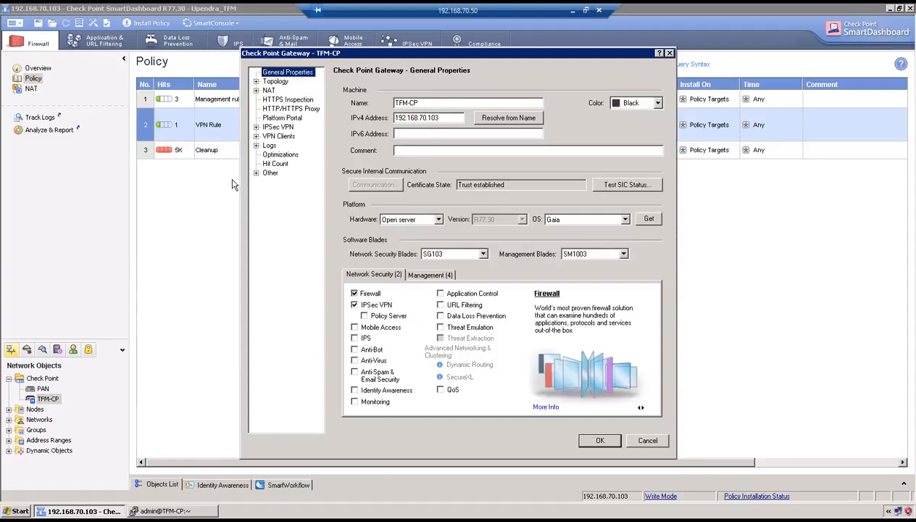
click(275, 82)
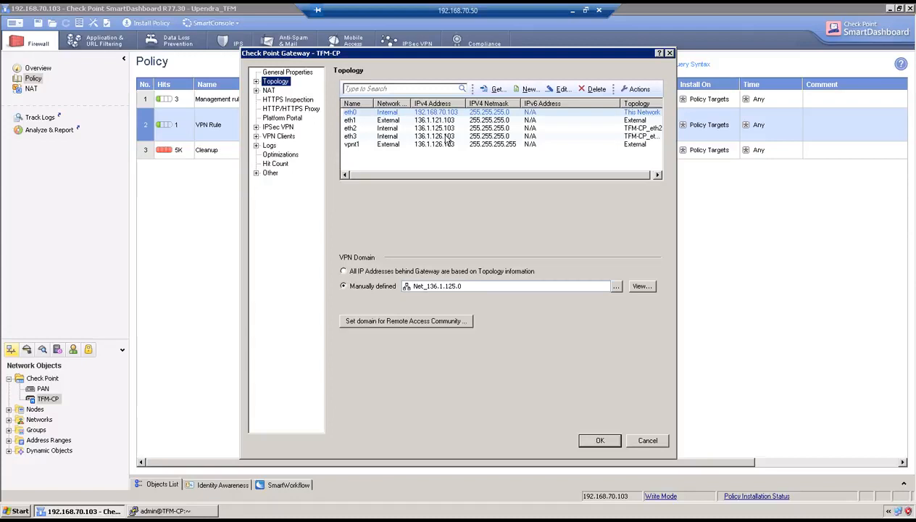
double_click(447, 137)
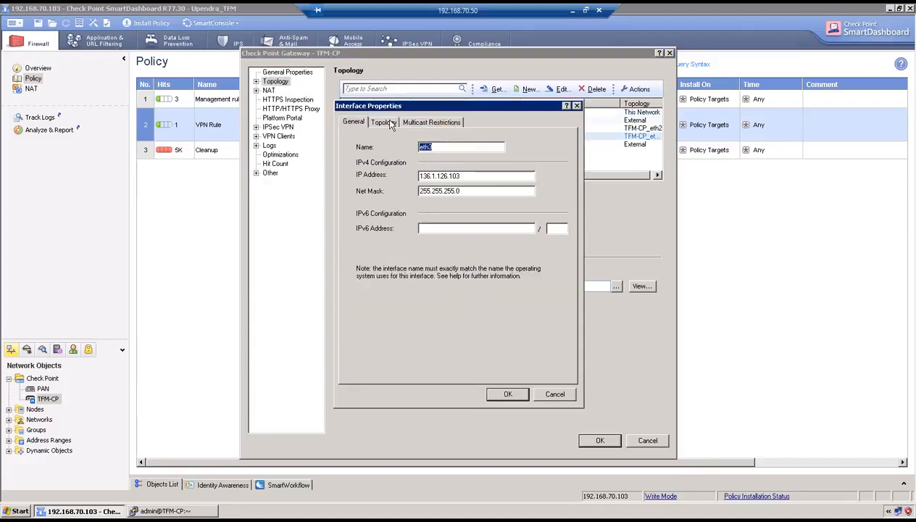
click(383, 123)
click(536, 227)
click(543, 238)
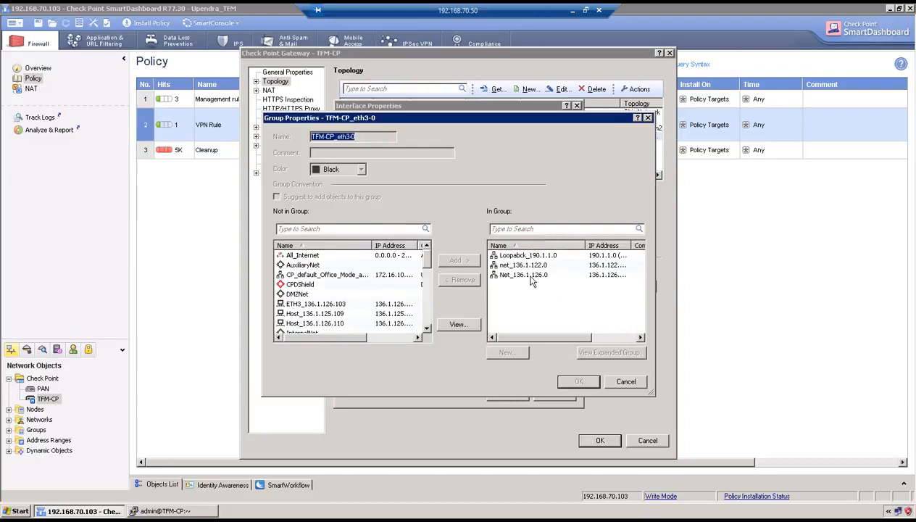
click(627, 384)
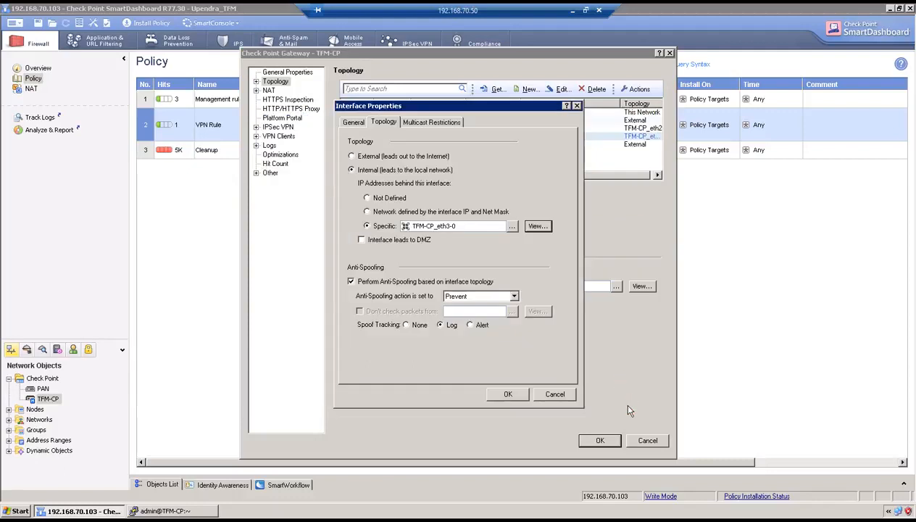
click(508, 393)
click(599, 441)
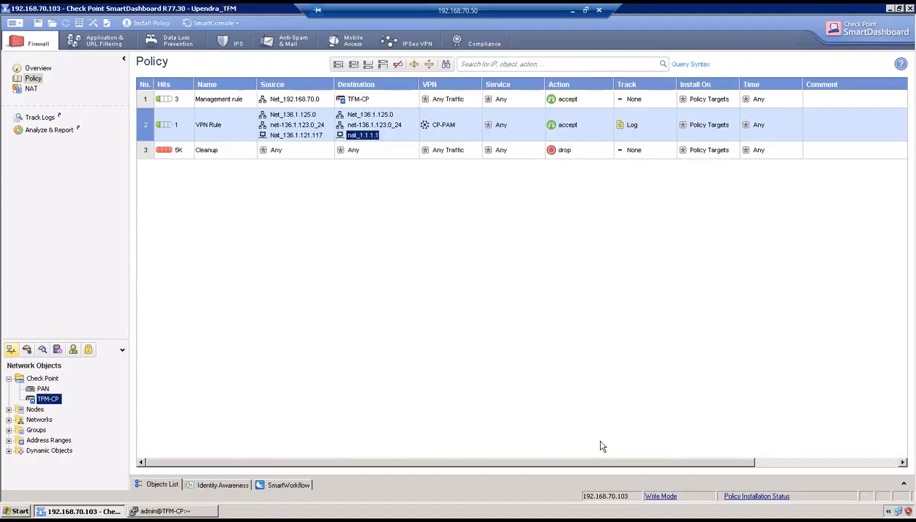
Dismiss the commit status and open the PAM-CP-VPN IPsec tunnel's settings
click(572, 10)
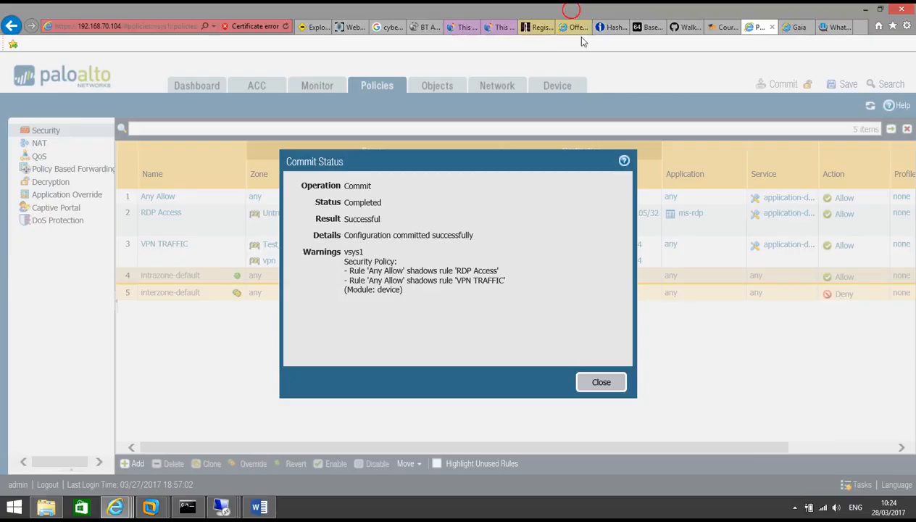
click(597, 384)
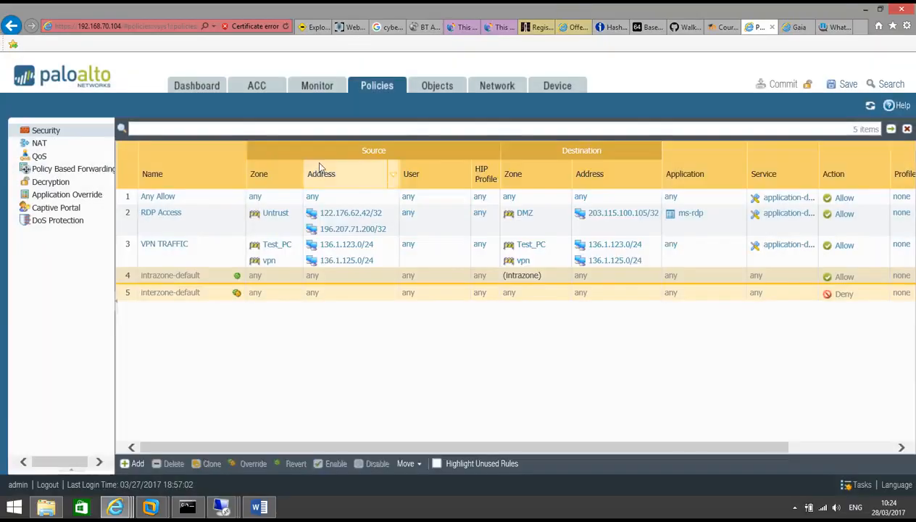
click(497, 87)
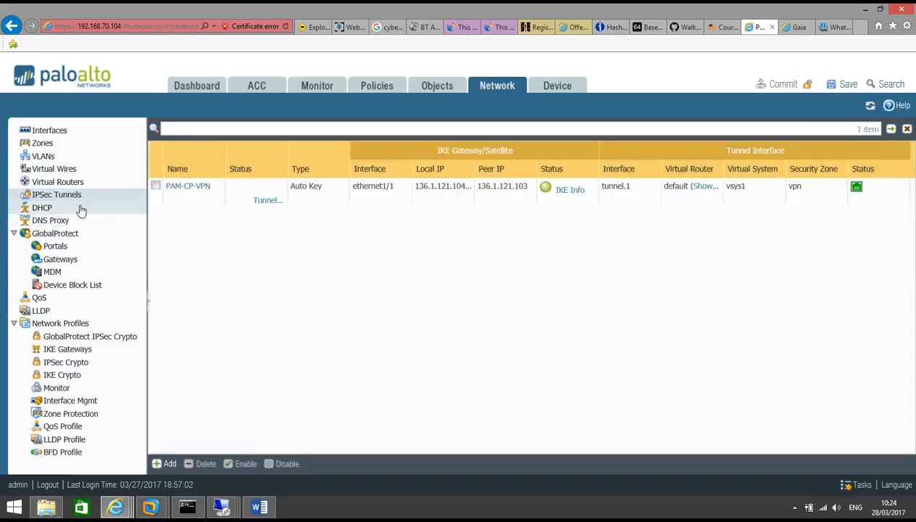
click(209, 186)
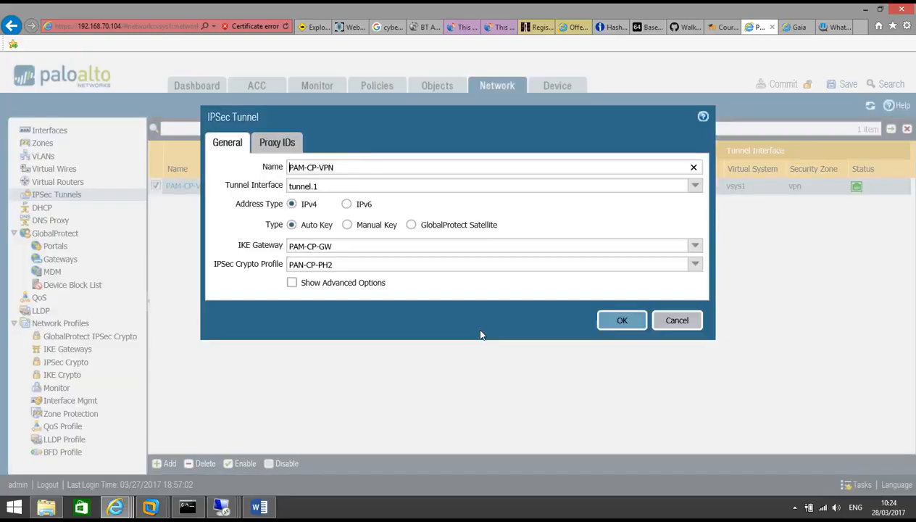
Add proxy ID PAN-CP with local 136.1.122.106/32 and remote 1.1.1.1/32, and save the tunnel
click(273, 143)
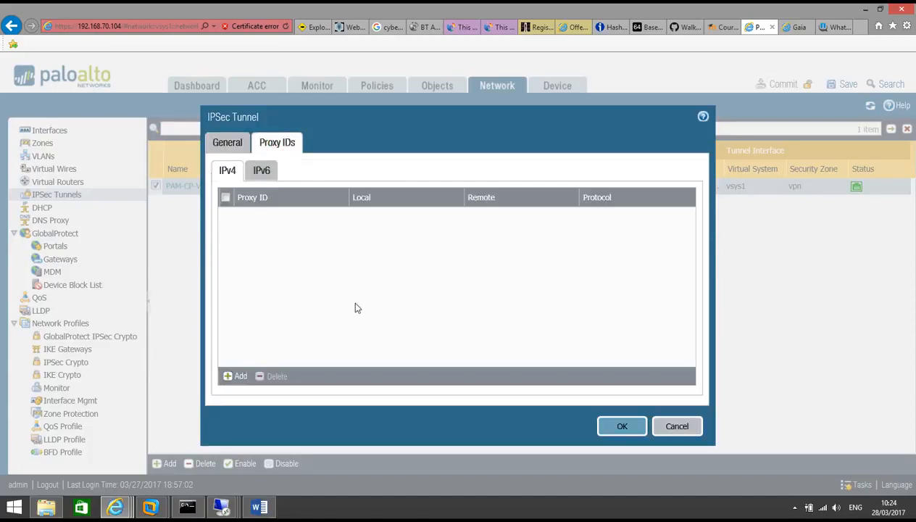
click(245, 375)
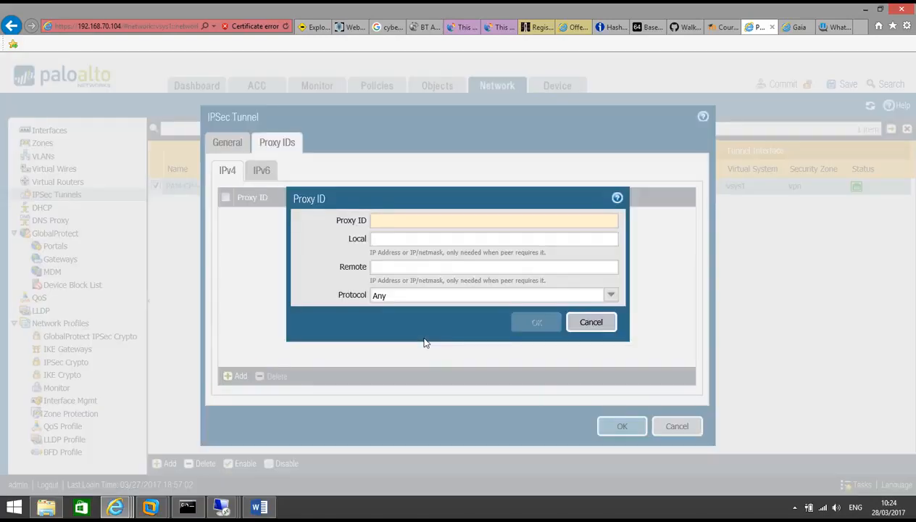
text(PAN-CP)
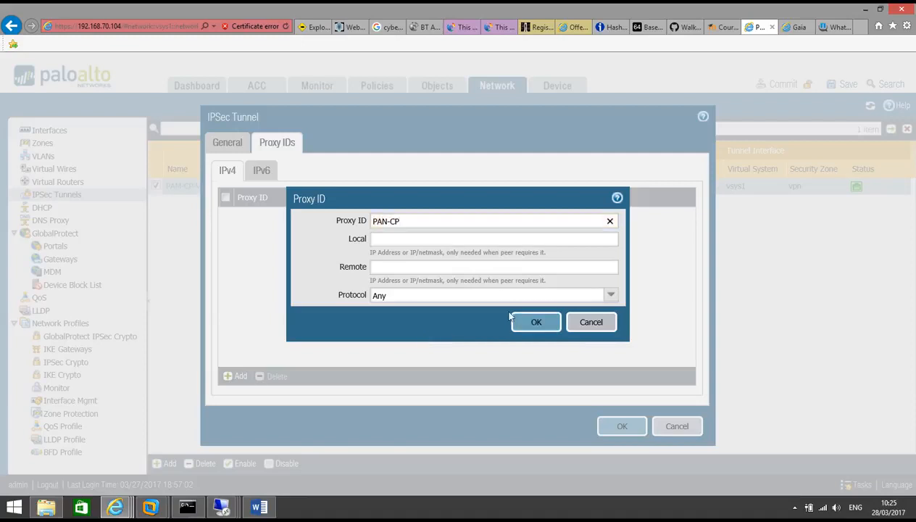
click(448, 238)
text(136)
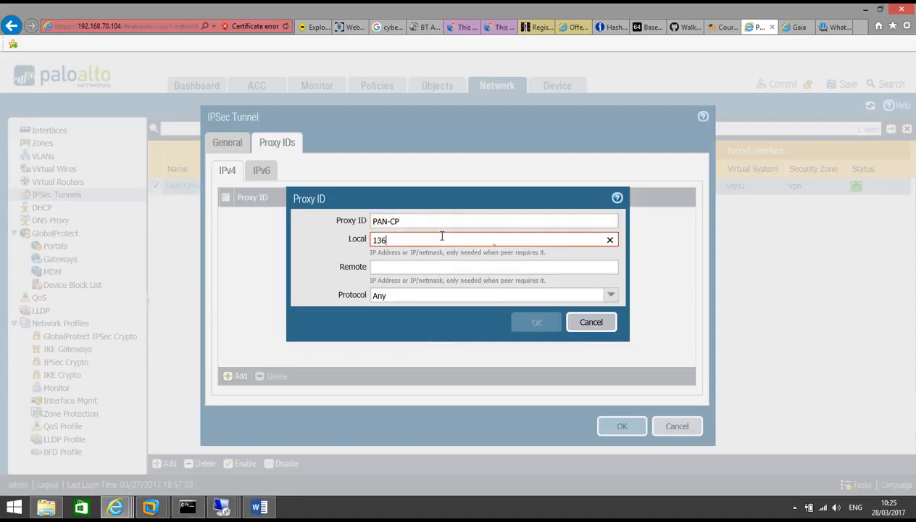
text(.1.122.106/32)
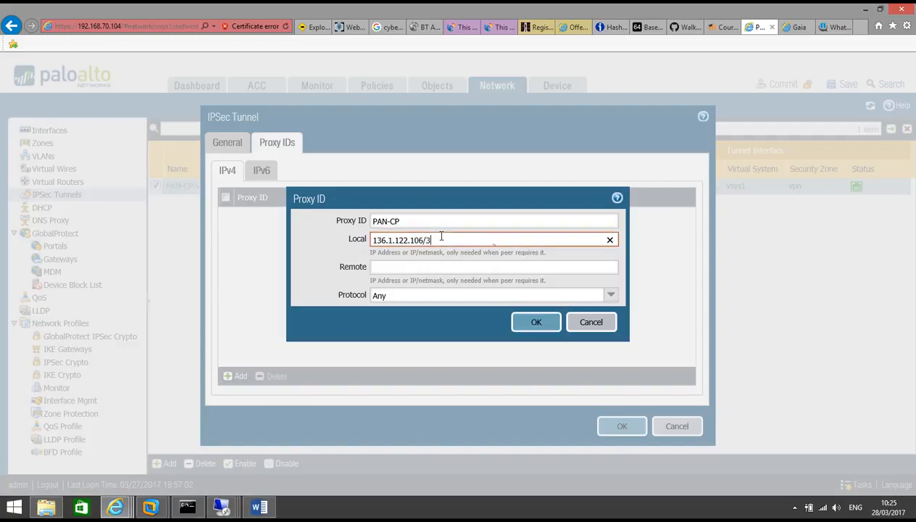
click(398, 267)
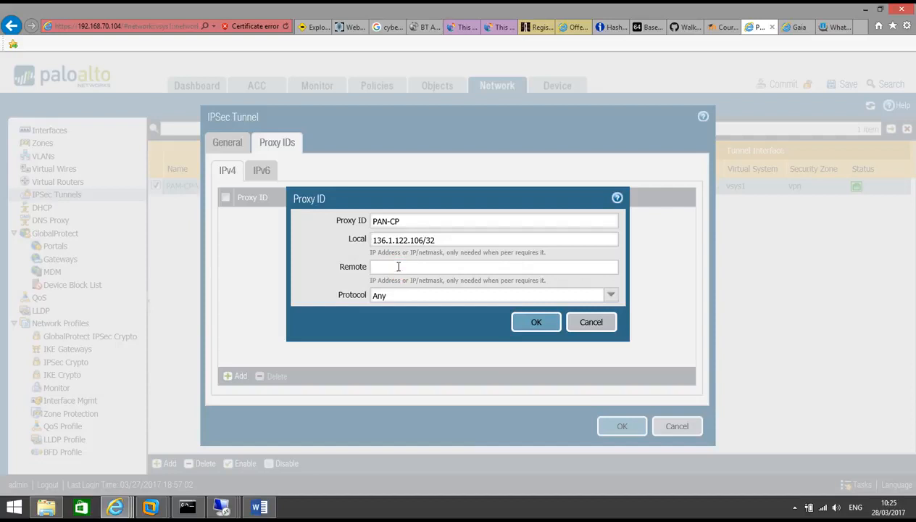
text(1.1.1.1/32)
click(535, 322)
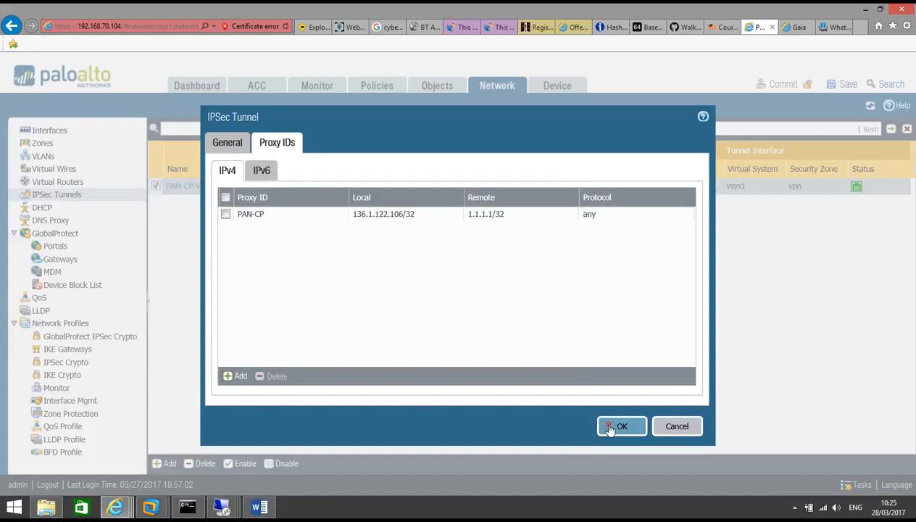
click(617, 426)
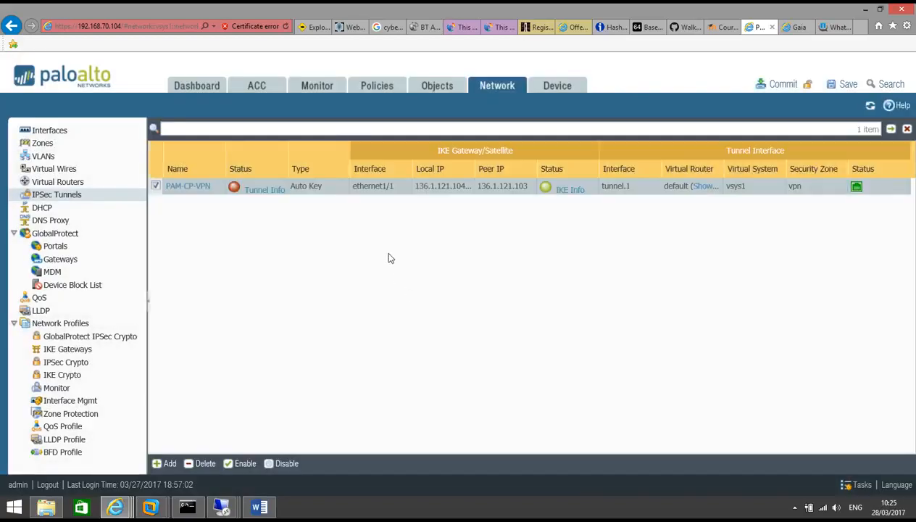
Add a static route 'overlaping' to the default virtual router with destination 1.1.1.1/32
click(70, 182)
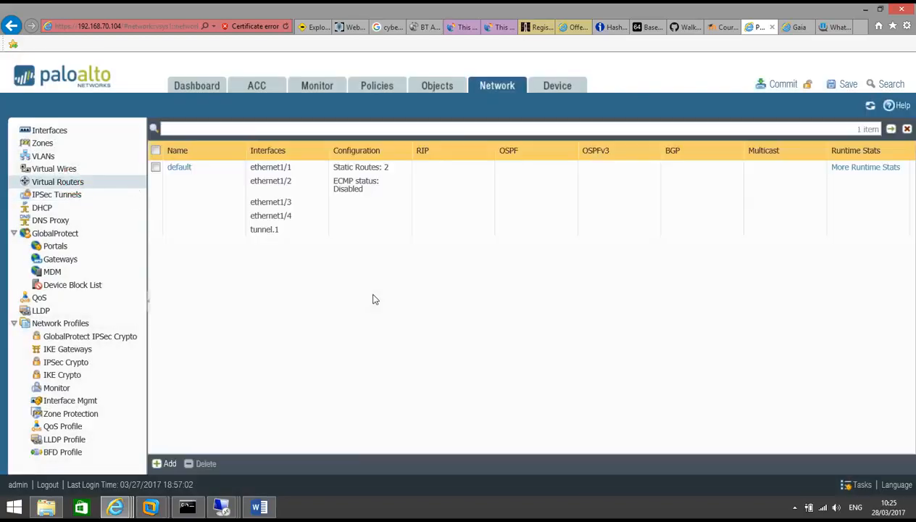
click(177, 167)
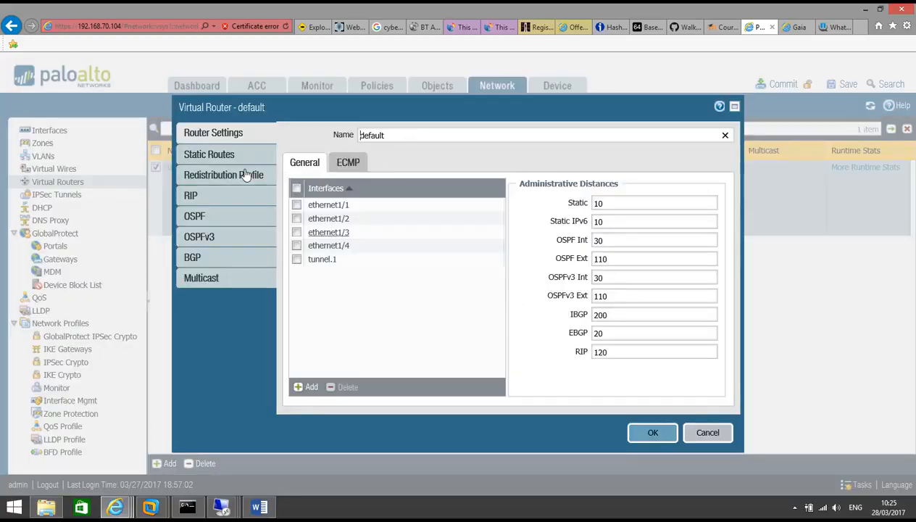
click(237, 153)
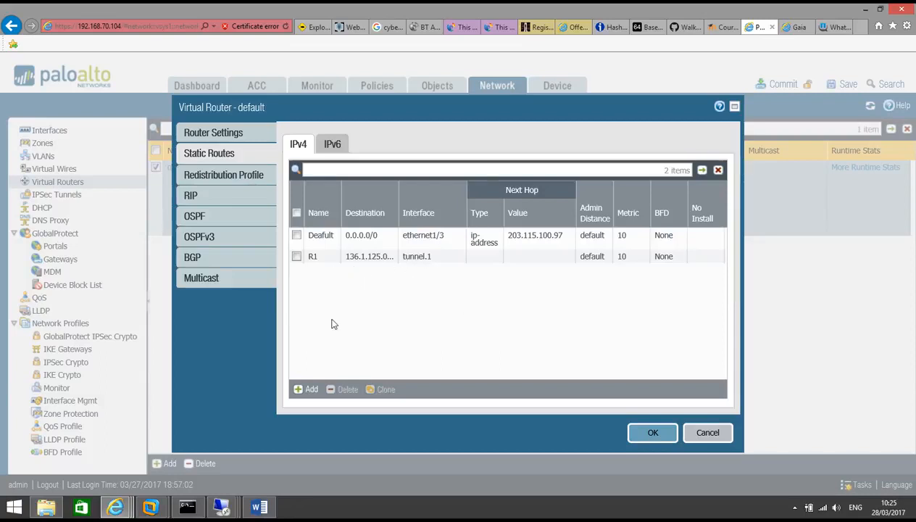
click(307, 389)
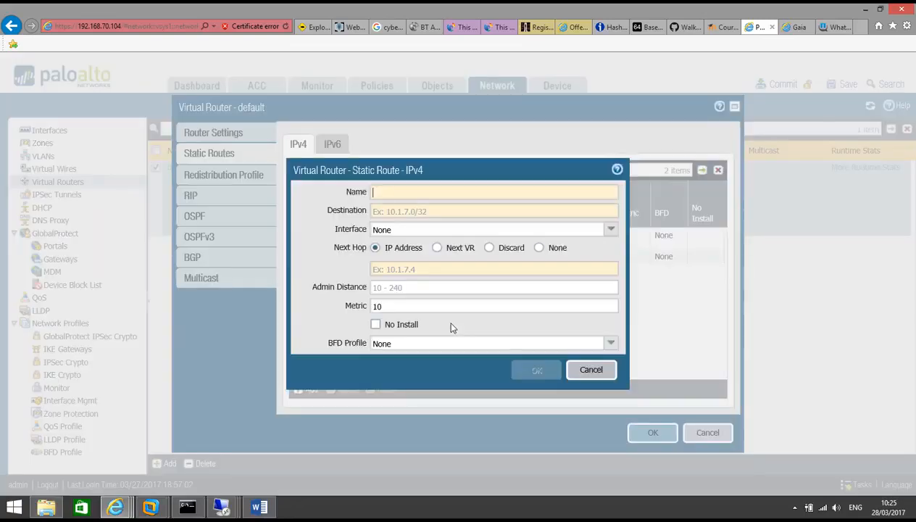
text(overlaping)
click(405, 210)
text(1.1.1.1/32)
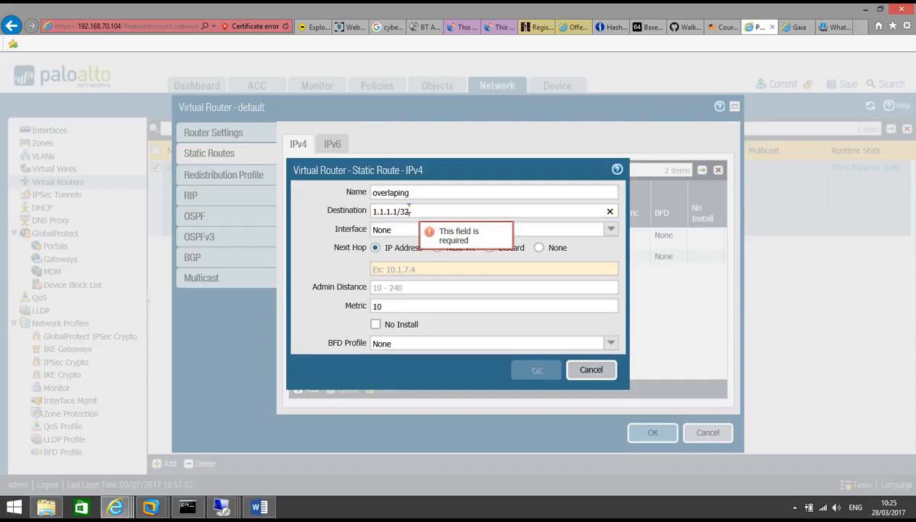
Route it out tunnel.1 with no next hop, save the router, and commit the configuration
click(538, 247)
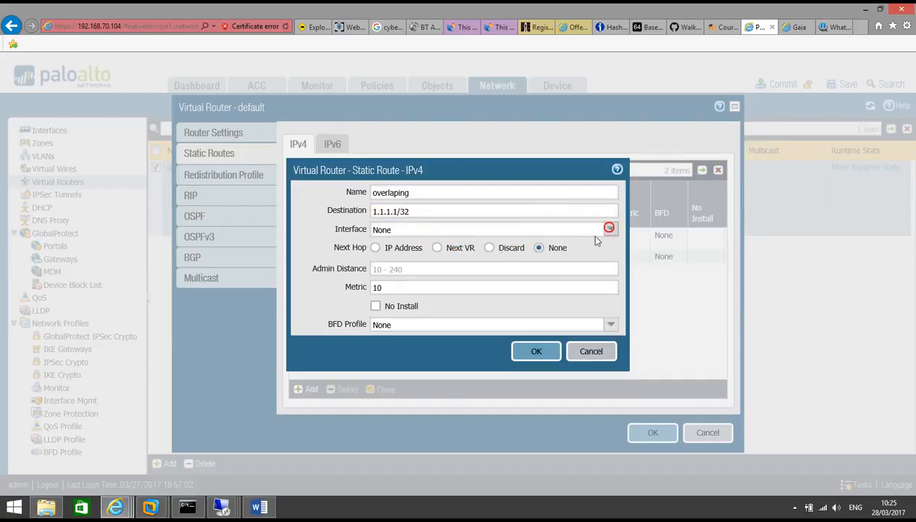
click(608, 228)
click(470, 311)
click(534, 353)
click(652, 432)
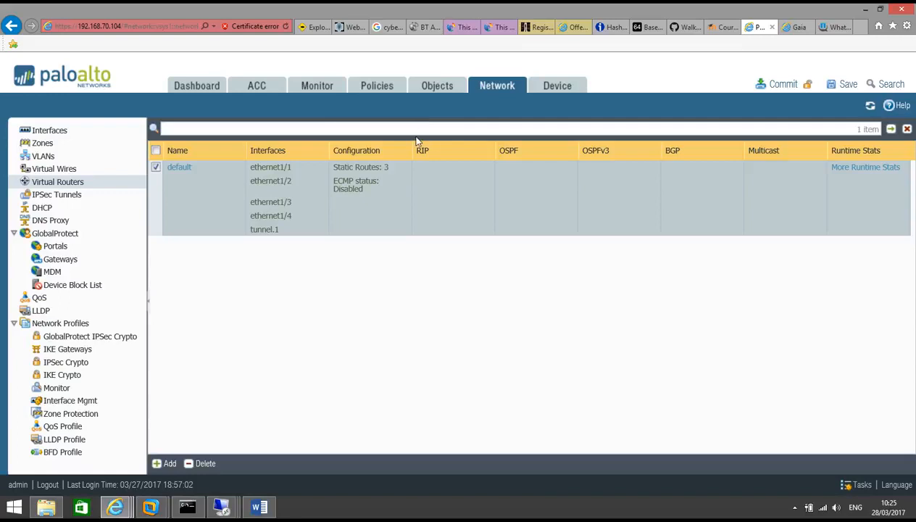
click(783, 85)
click(515, 331)
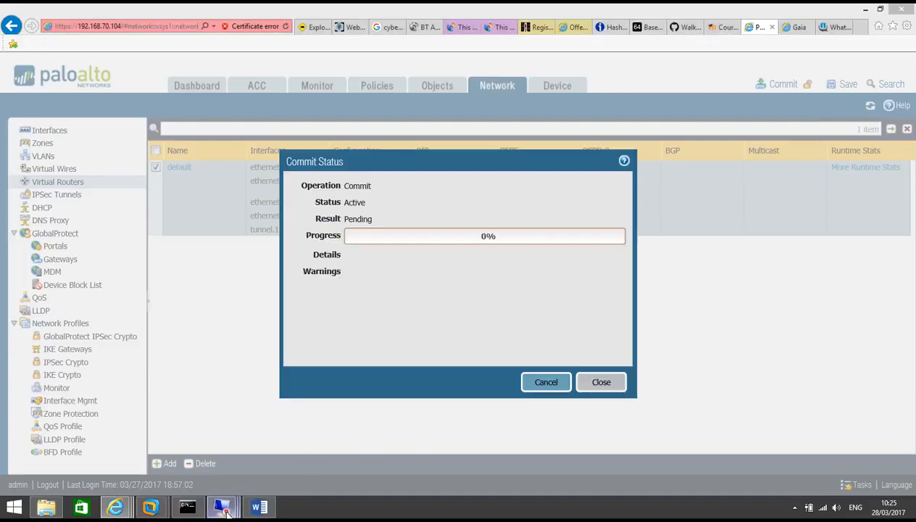
Check TFM-CP's Topology VPN domain (Net_136.1.125.0), cancel without changes, and expand Groups
mouse_move(222, 507)
click(221, 449)
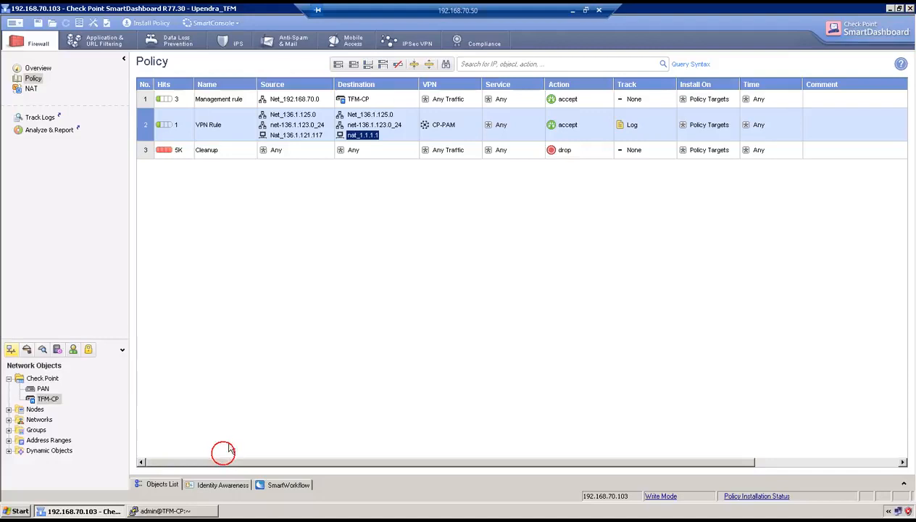
click(42, 397)
double_click(42, 397)
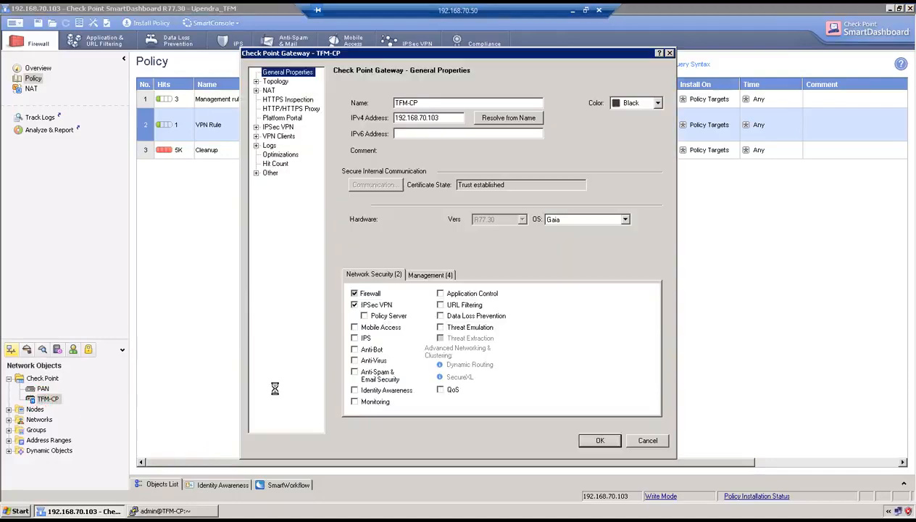
click(276, 82)
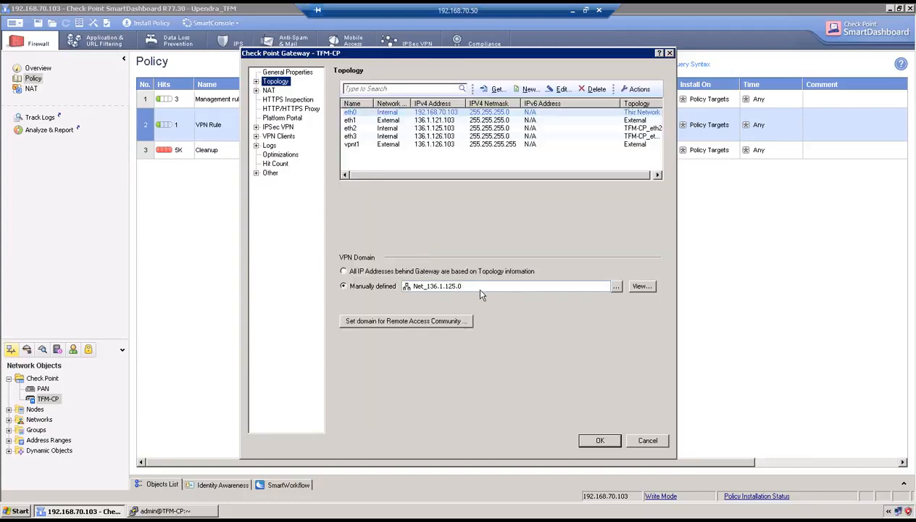
click(656, 444)
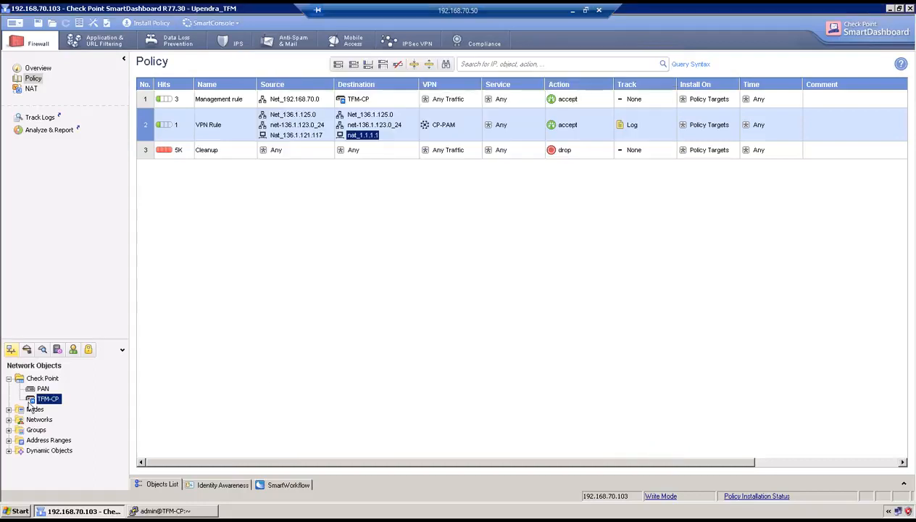
click(10, 429)
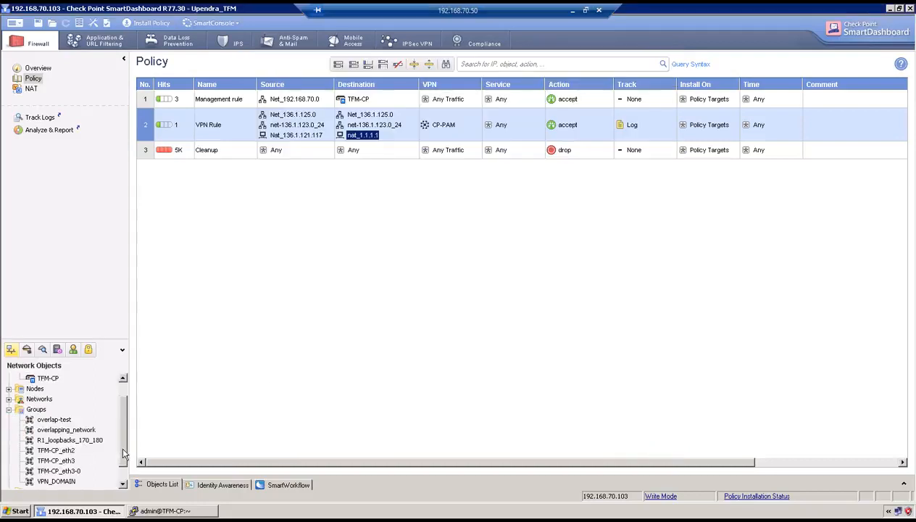
Inspect the members of the VPN_DOMAIN, overlapping_network and overlap-test groups, closing each unchanged
scroll(120, 451, down, 1)
double_click(57, 461)
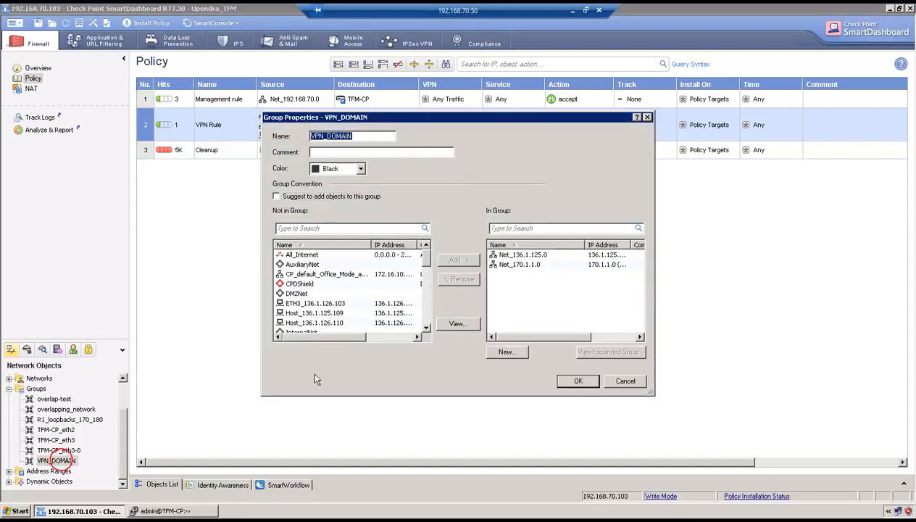
click(612, 380)
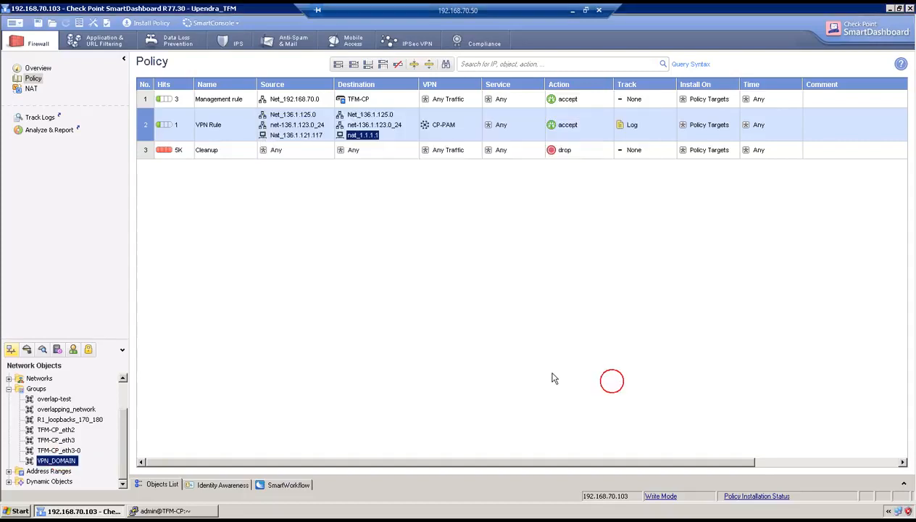
double_click(80, 409)
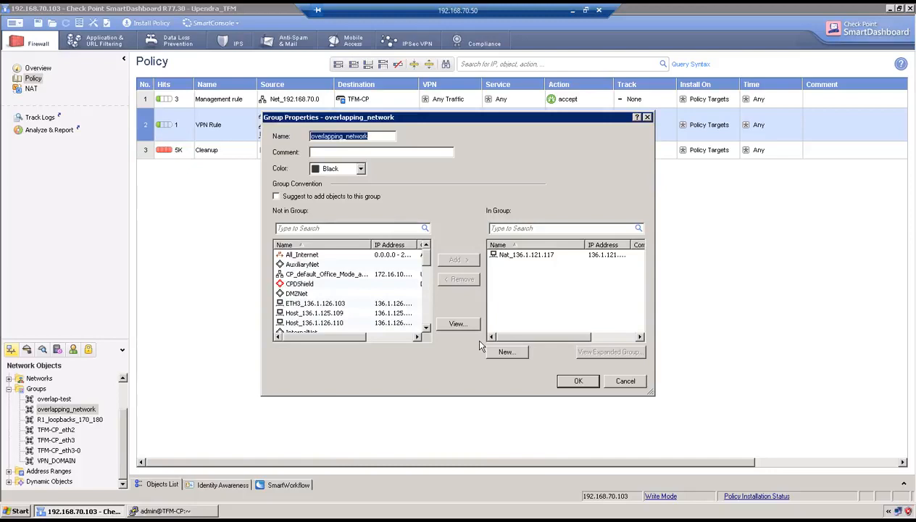
click(625, 381)
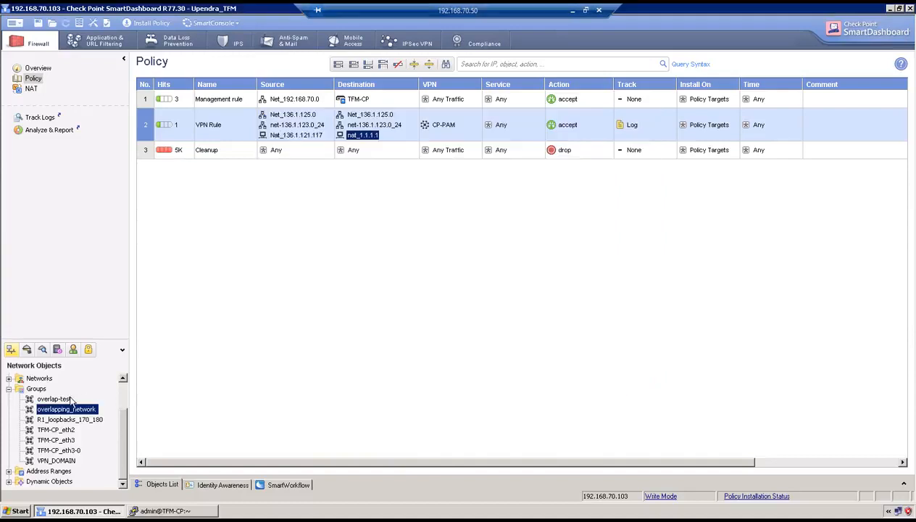
double_click(69, 399)
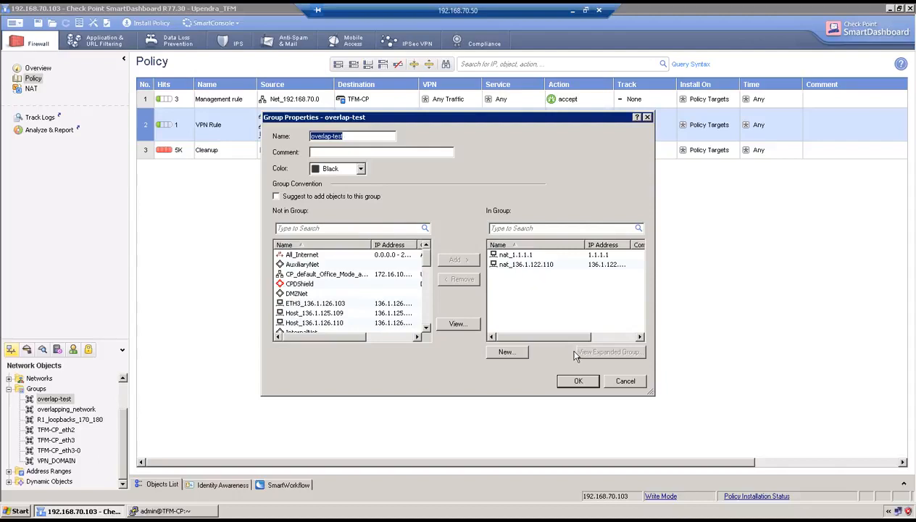
click(578, 381)
Reopen the TFM-CP gateway's Topology page showing its Net_136.1.125.0 VPN domain
click(122, 397)
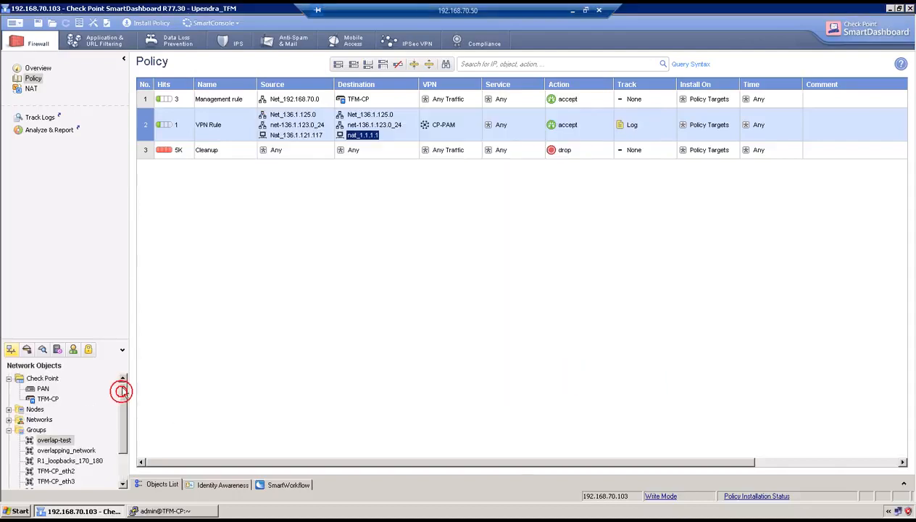
double_click(46, 399)
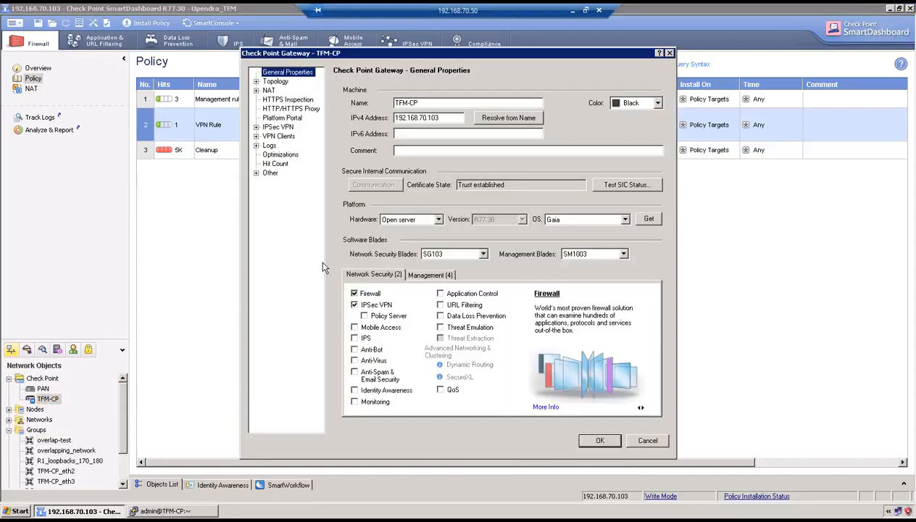
click(277, 82)
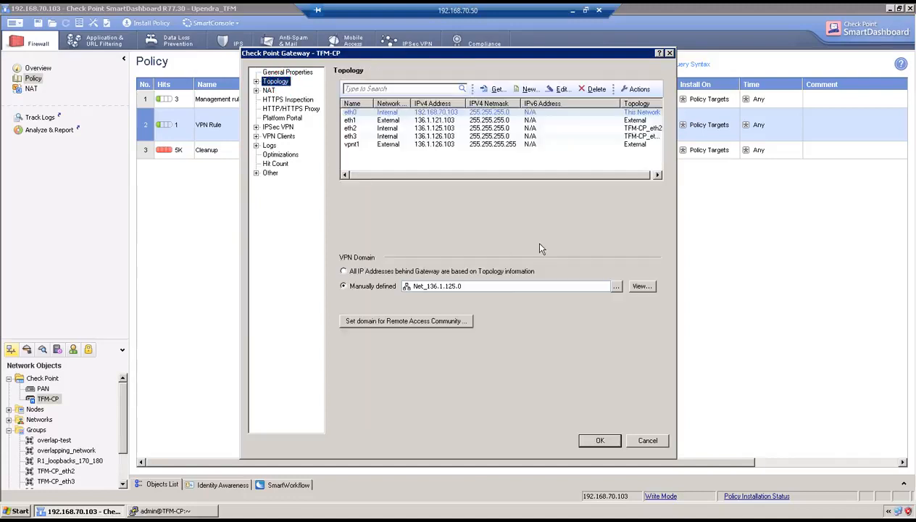
Select overlap-test as TFM-CP's manually defined VPN domain and save the gateway
click(615, 286)
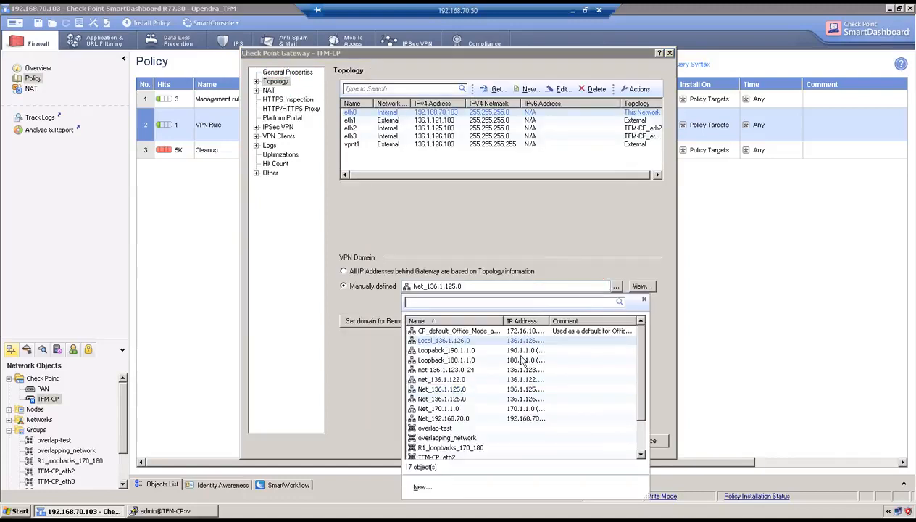
click(468, 429)
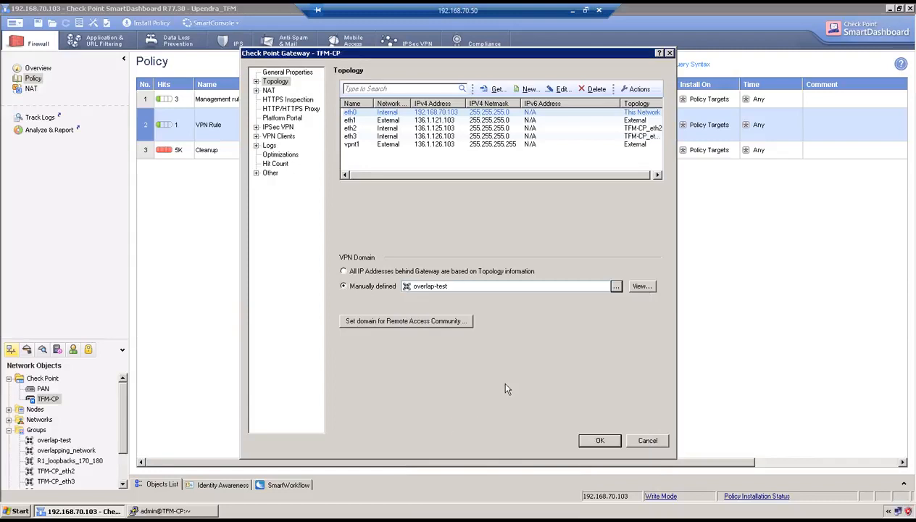
click(600, 442)
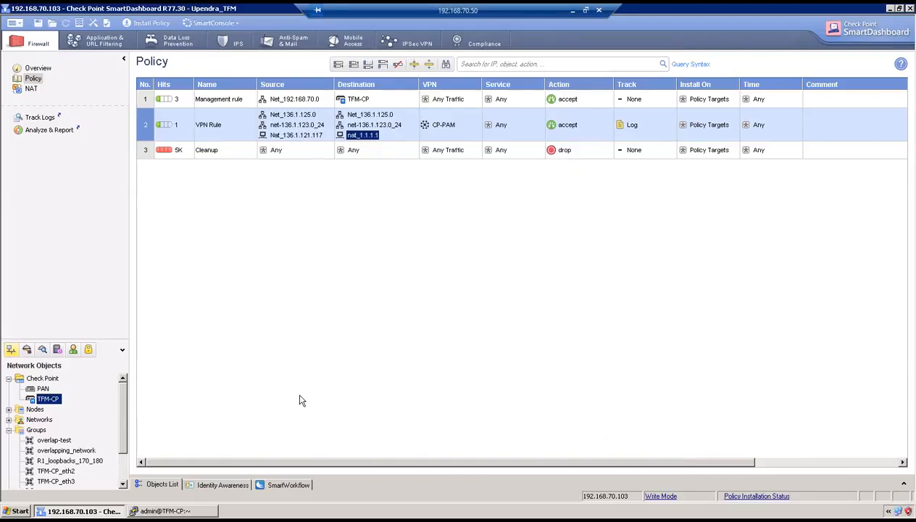
Open the overlapping_network group's properties and close them again
click(124, 467)
scroll(79, 453, down, 2)
double_click(81, 409)
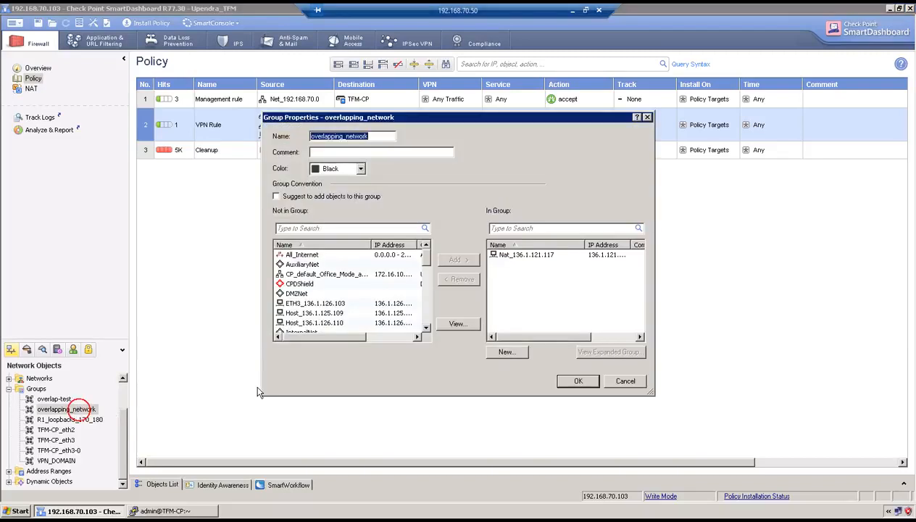
click(578, 380)
scroll(123, 379, up, 2)
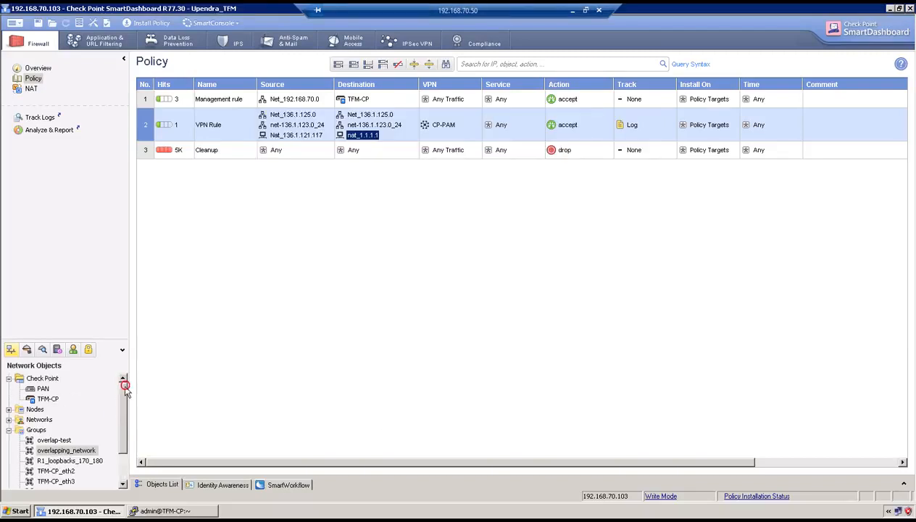
Set the PAN gateway's VPN domain to overlapping_network and accept the topology warning
double_click(42, 389)
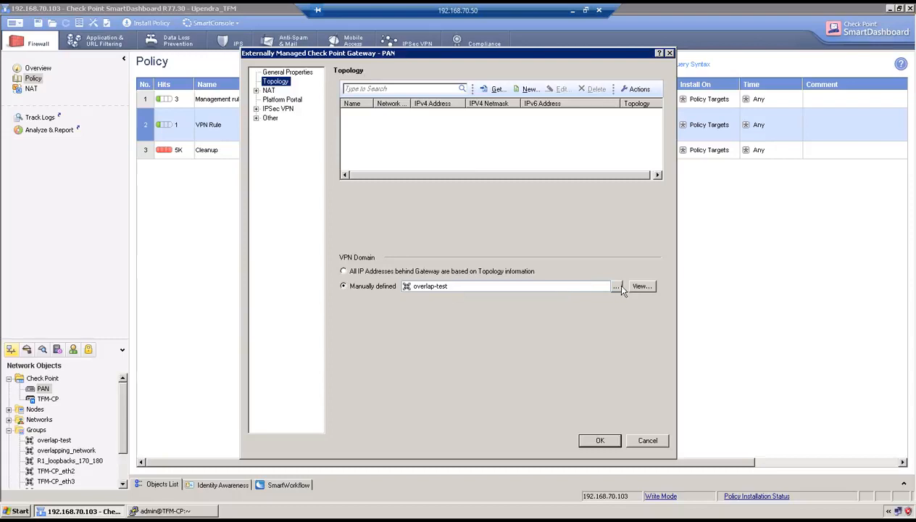
click(615, 287)
click(471, 438)
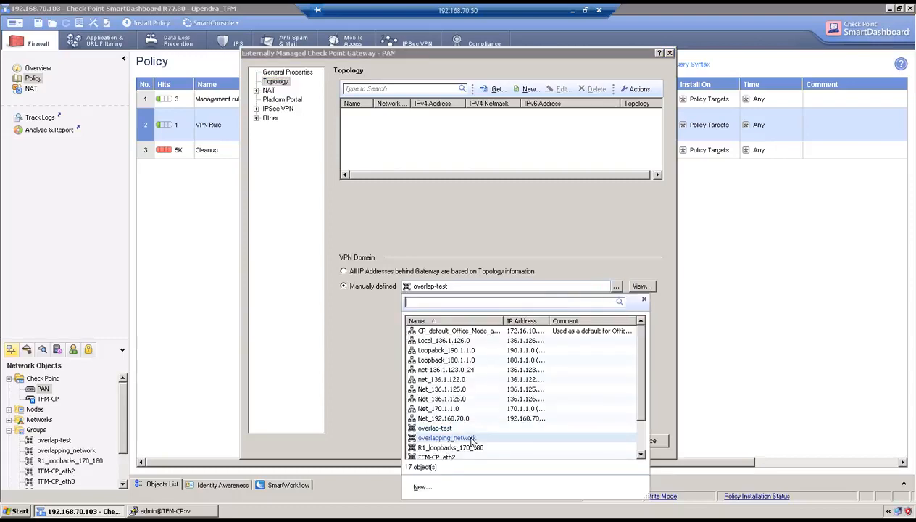
click(592, 442)
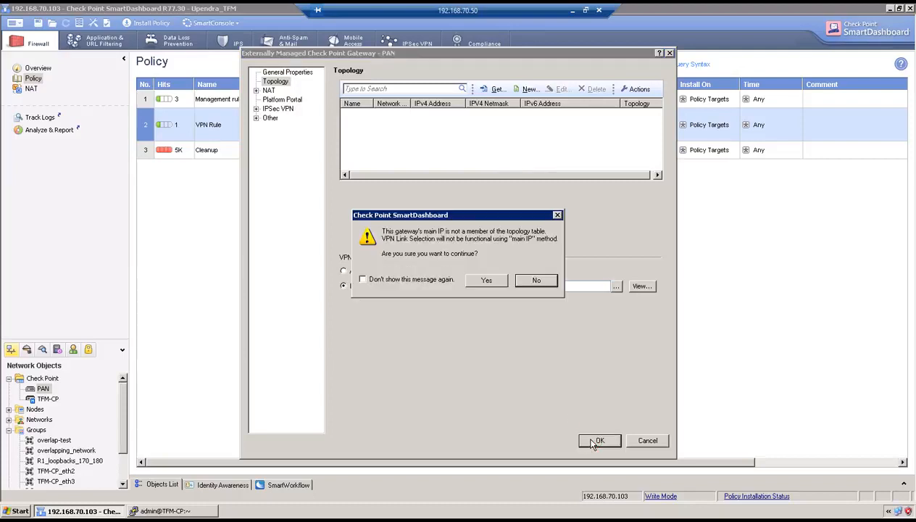
click(481, 282)
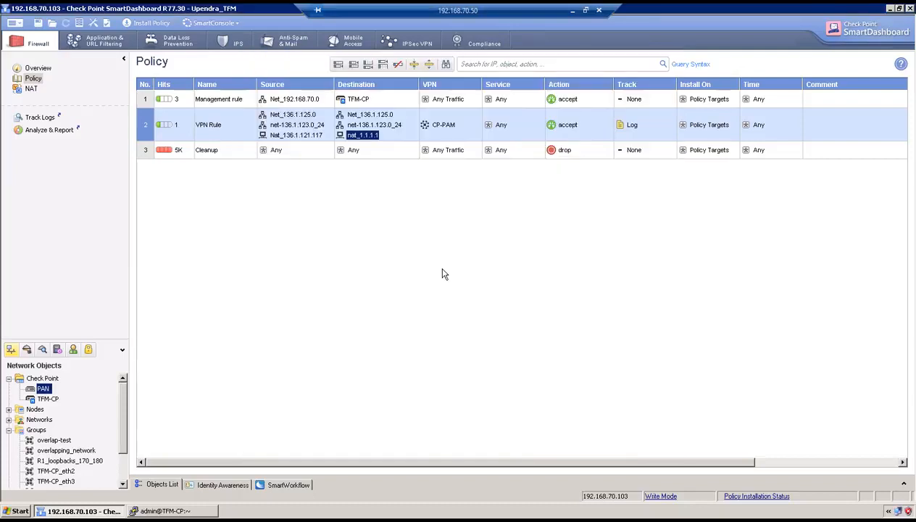
Install the policy on TFM-CP, then run vpn tu in the TFM-CP terminal
click(145, 22)
click(508, 353)
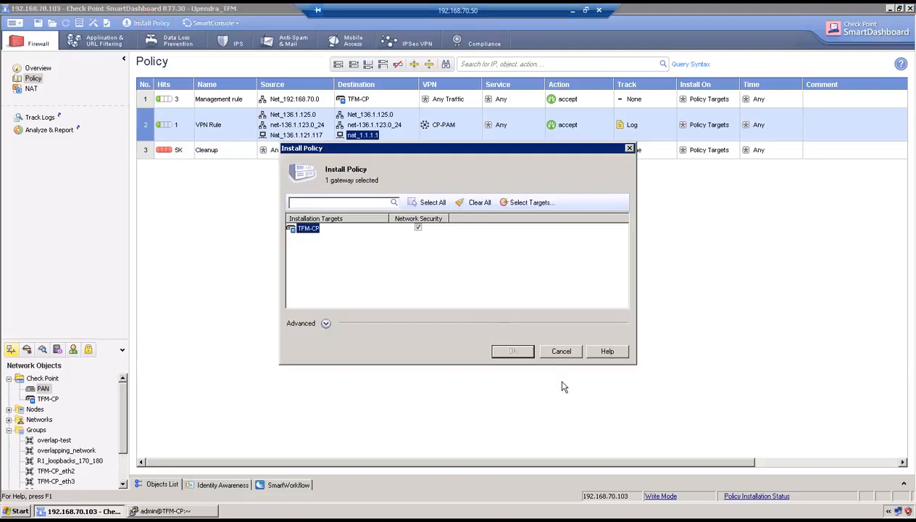
click(172, 511)
key(Return)
key(Return)
text(vpn tu)
key(Return)
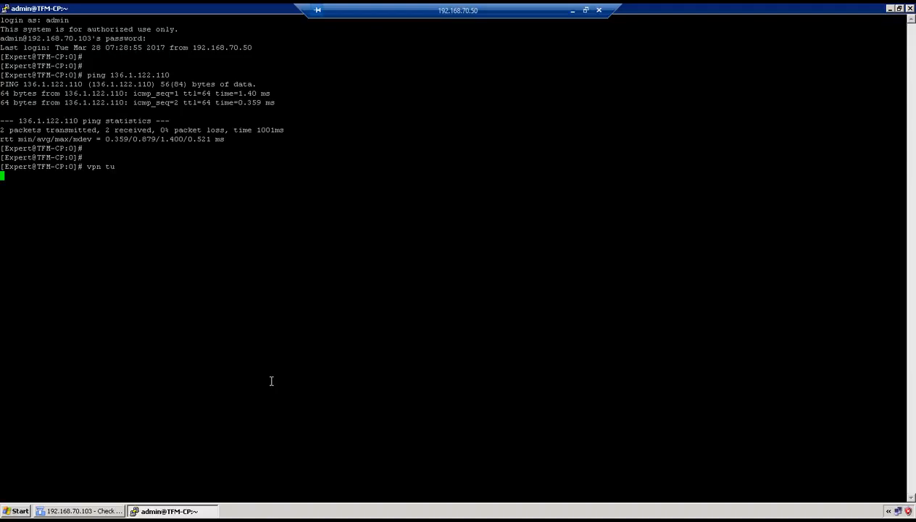
Start a new PuTTY session to 192.168.70.104 and enter the admin login name
right_click(184, 8)
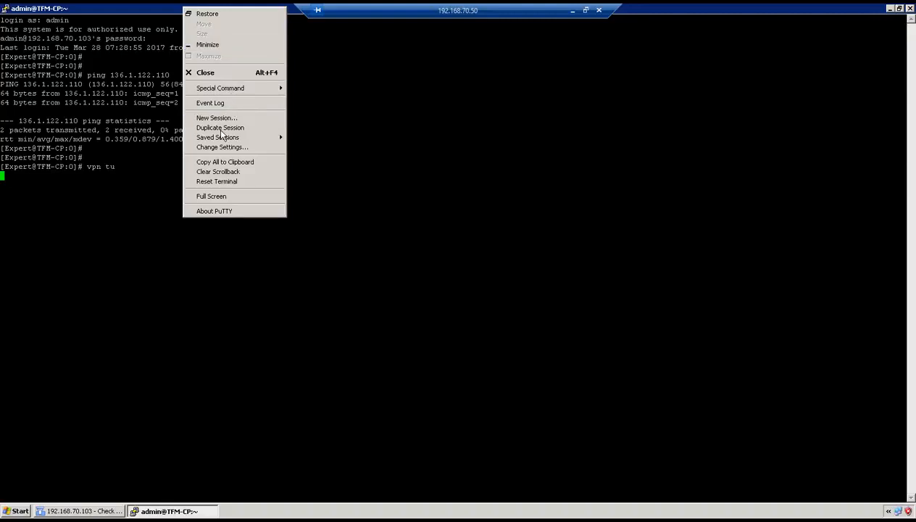
click(219, 118)
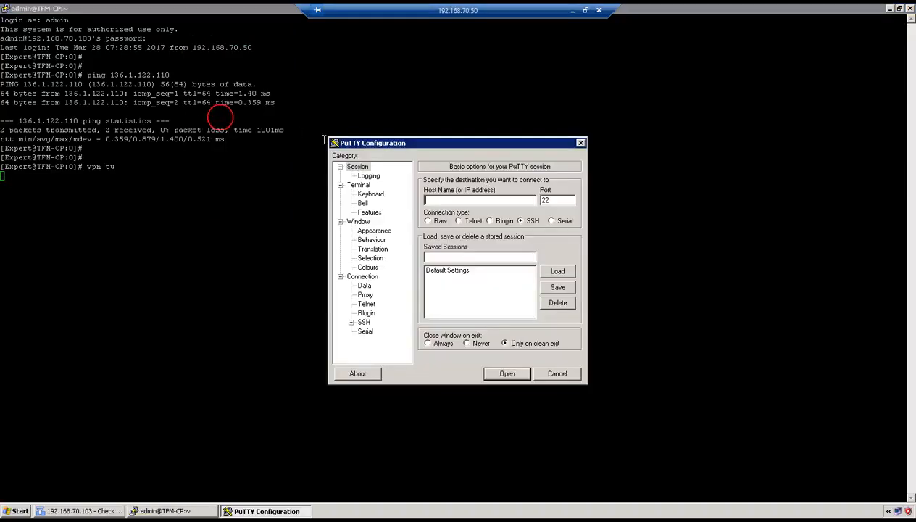
text(192.168.70.)
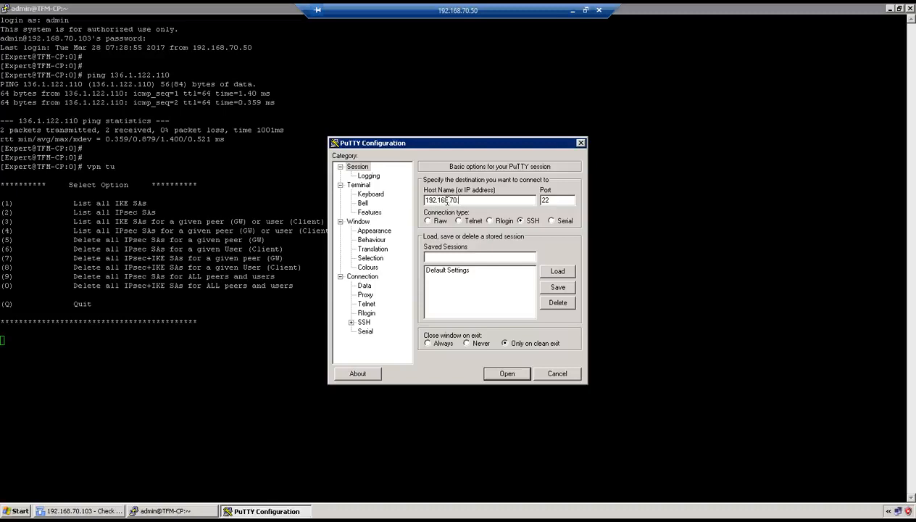
text(104)
key(Return)
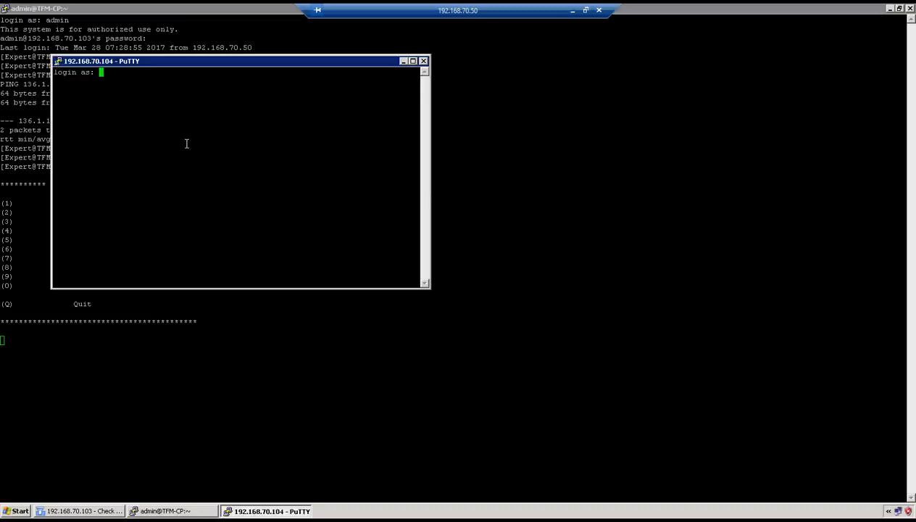
text(admin)
key(Return)
On TFM-CP, delete all IPsec and IKE SAs with vpn tu option 0, then quit the utility
click(198, 348)
text(0)
key(Return)
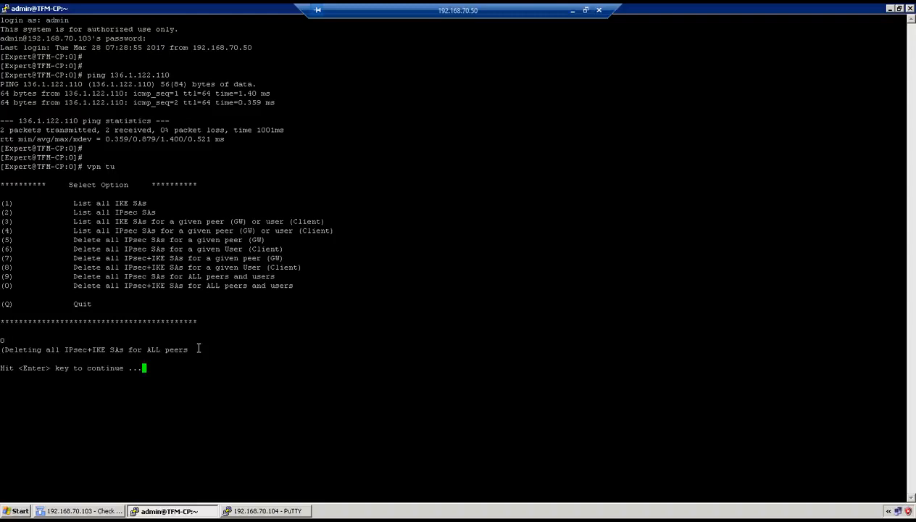
key(Return)
text(q)
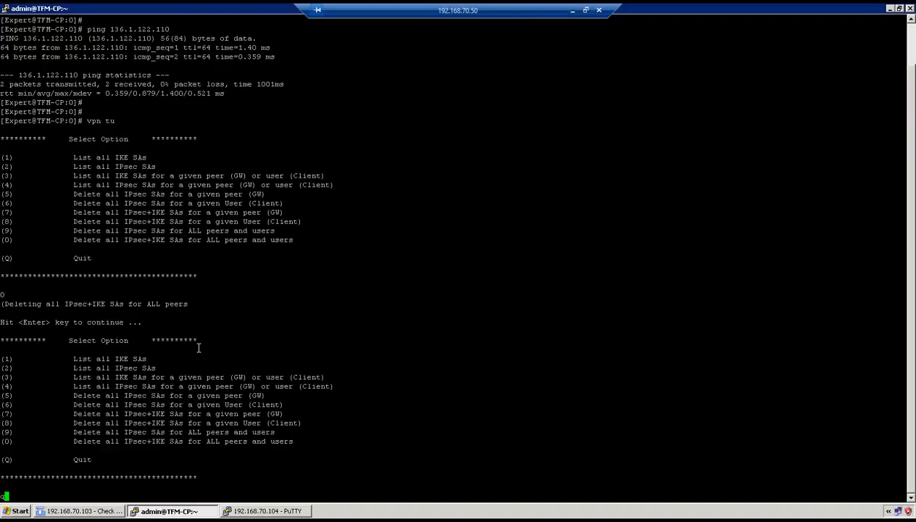
key(Return)
key(Return)
key(Return)
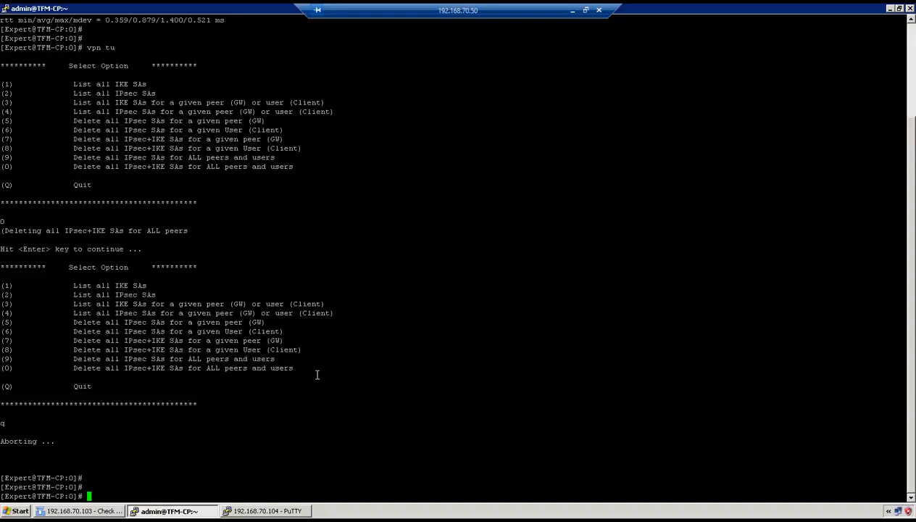
Log in to the Palo Alto SSH session with the admin password and maximize the terminal
click(282, 510)
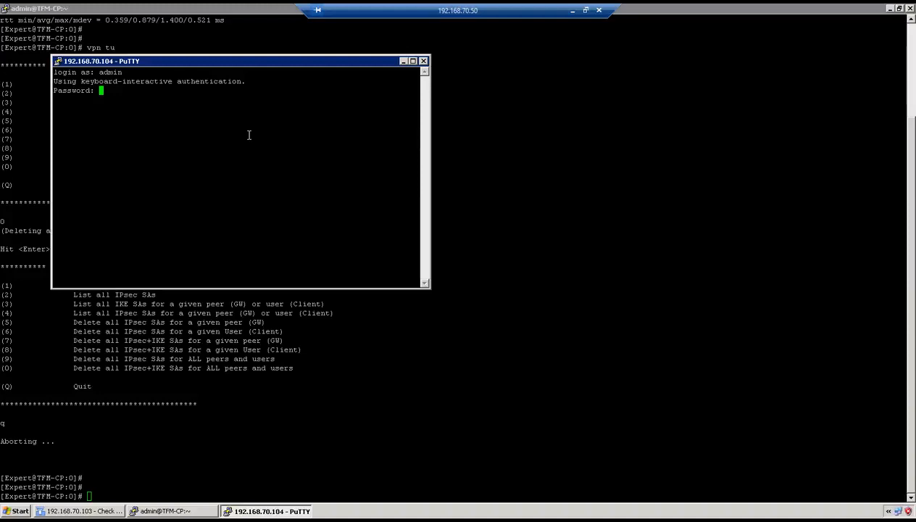
key(Return)
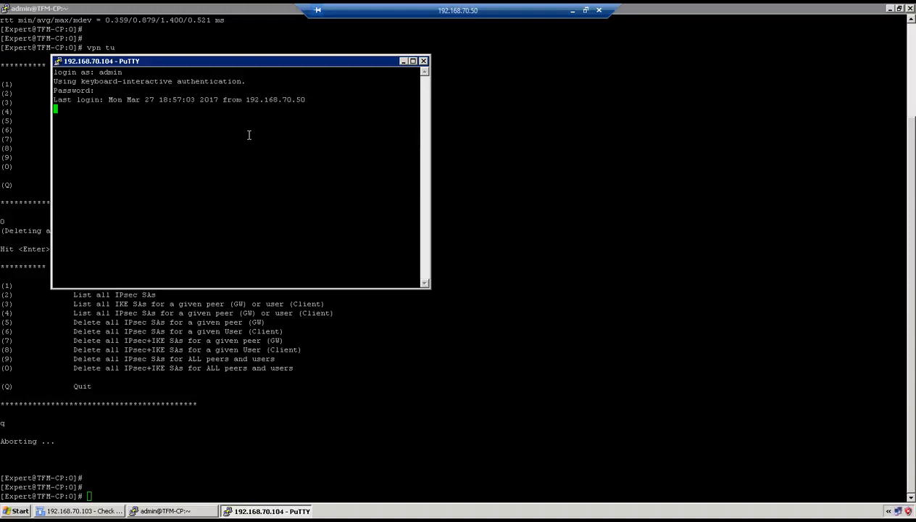
click(263, 61)
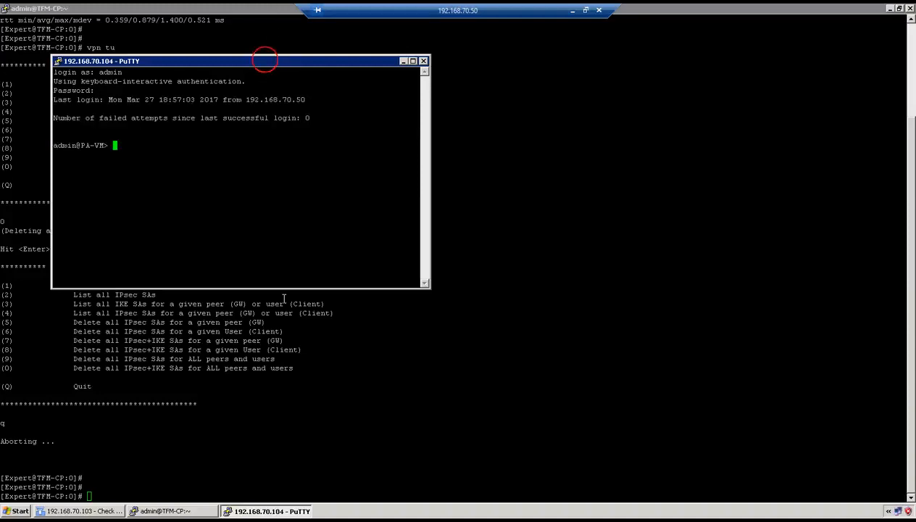
double_click(231, 64)
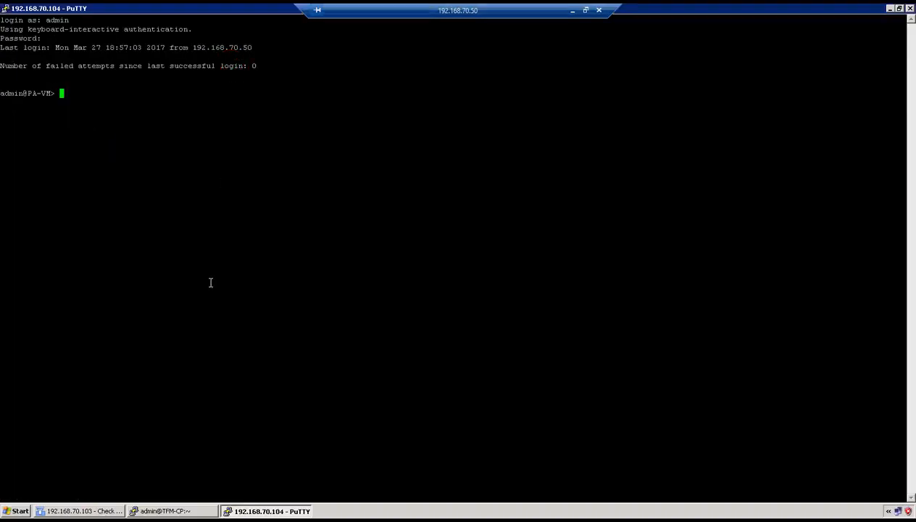
Clear the Palo Alto's SAs with 'clear vpn ike-sa' and 'clear vpn ipsec-sa'
text(clear vpn ike-sa)
key(Return)
key(Return)
key(Return)
text(clear vpn ipsec-sa)
key(Return)
key(Return)
key(Return)
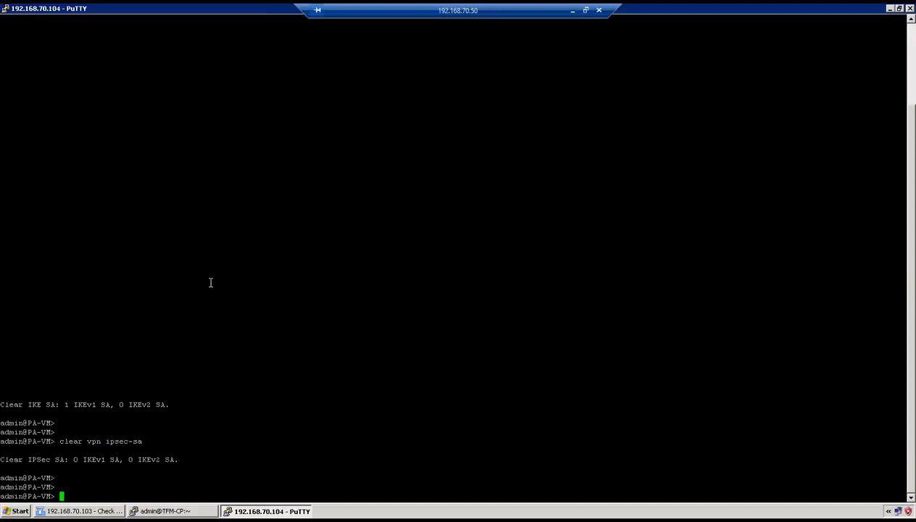
key(Return)
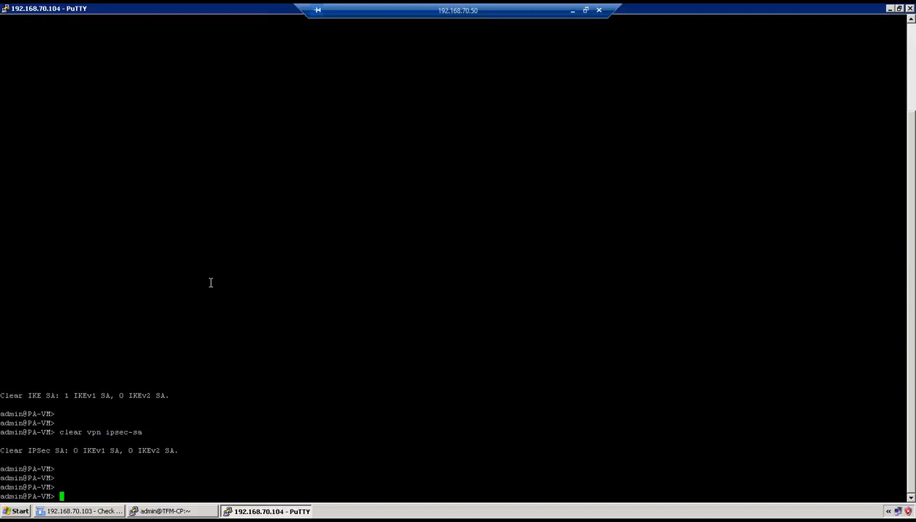
click(572, 10)
Dismiss the commit status window and connect Remote Desktop to 203.115.100.105, accepting the identity warning
click(601, 382)
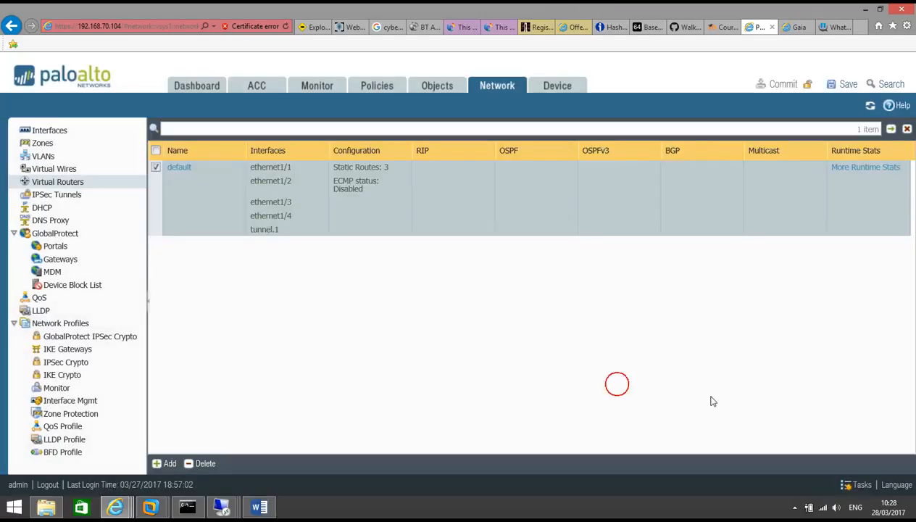
mouse_move(257, 485)
click(347, 445)
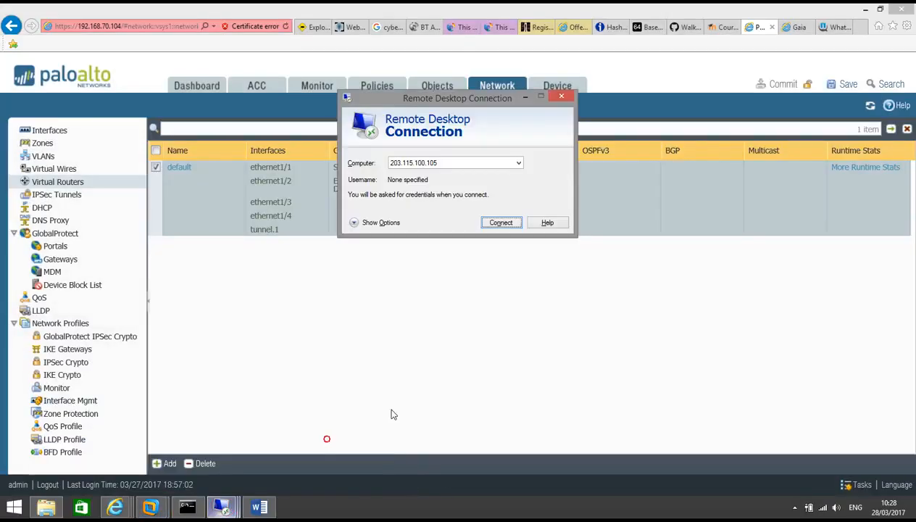
click(510, 221)
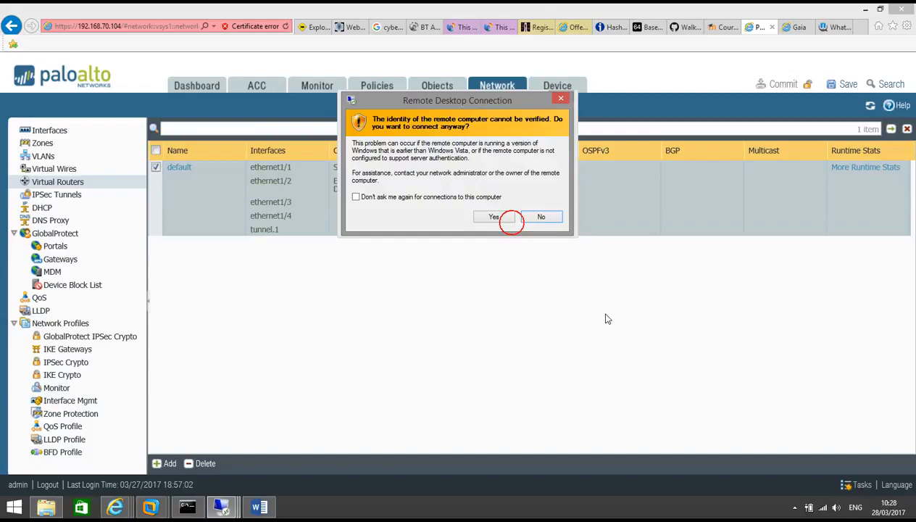
click(504, 217)
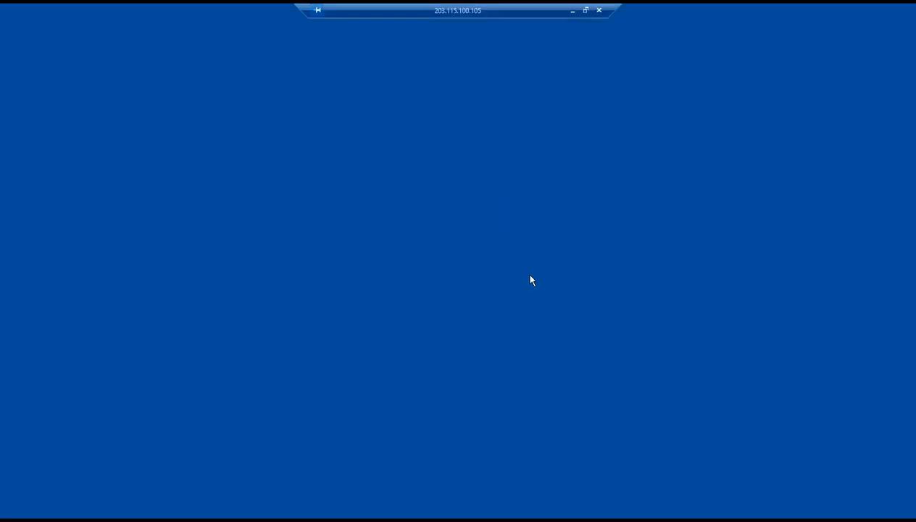
click(456, 300)
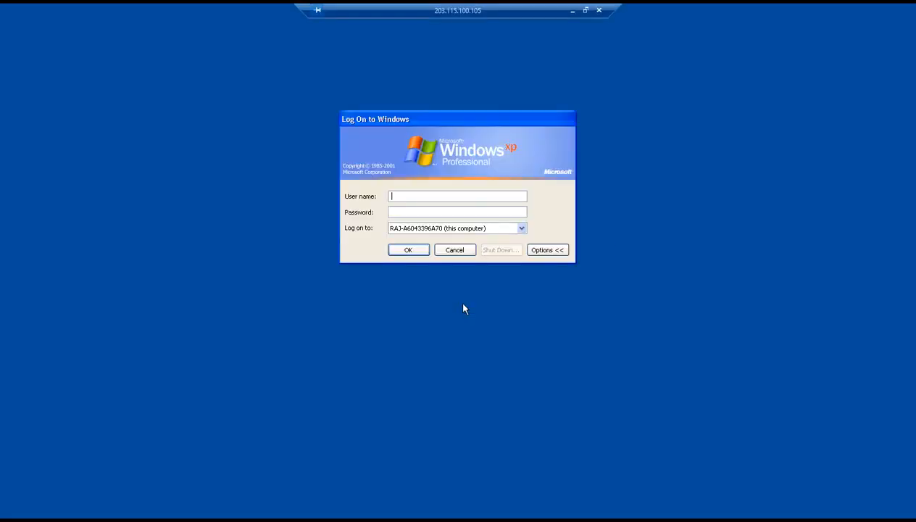
Sign in to Windows XP with the lab admin username and password, then minimize the session
text(labadmin)
key(Tab)
text(•••••••••)
key(Return)
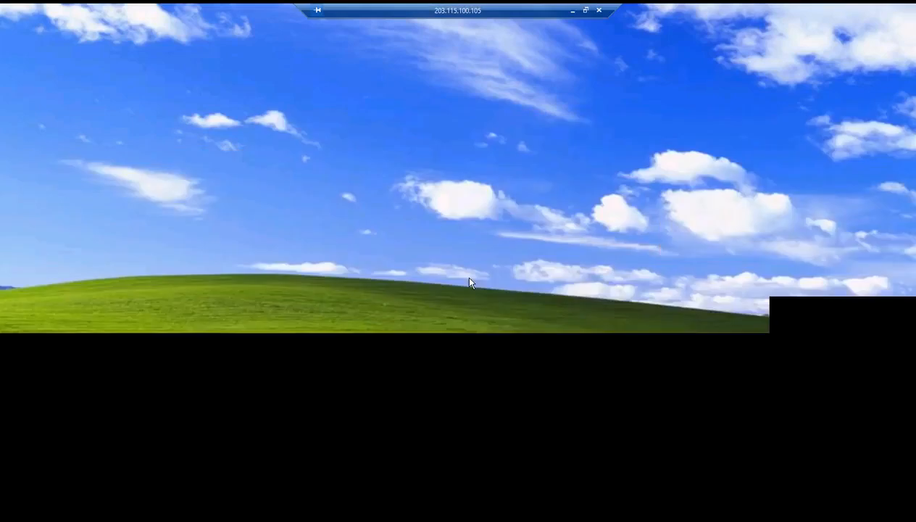
click(572, 10)
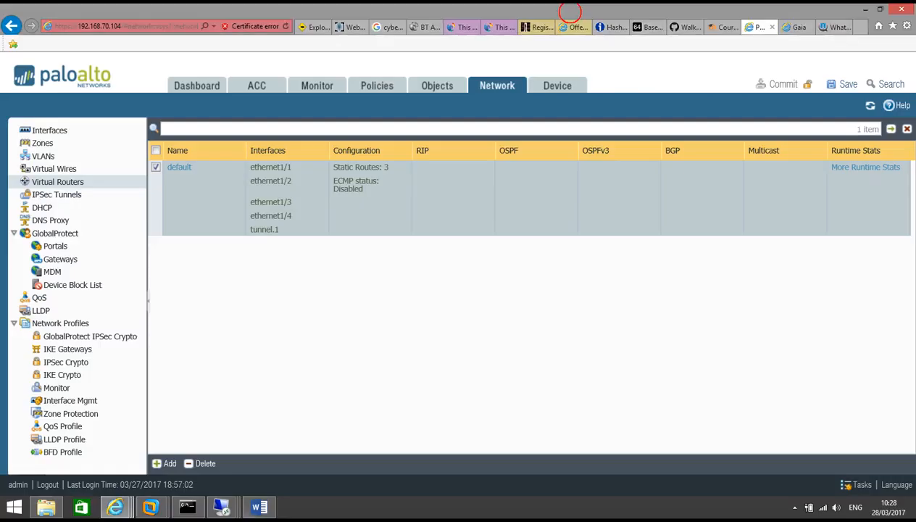
Bring up the Gaia portal window showing TFM-CP's IPv4 Static Routes, including routes via vpnt1
click(117, 508)
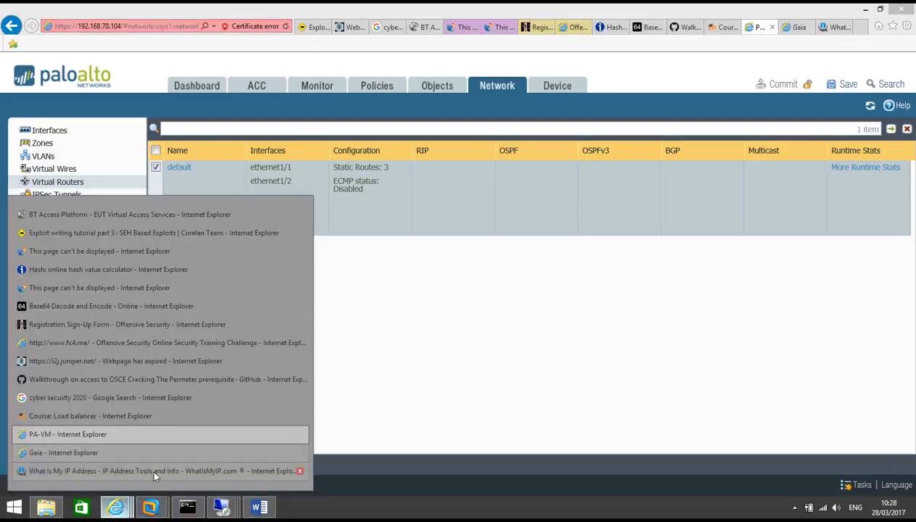
click(130, 454)
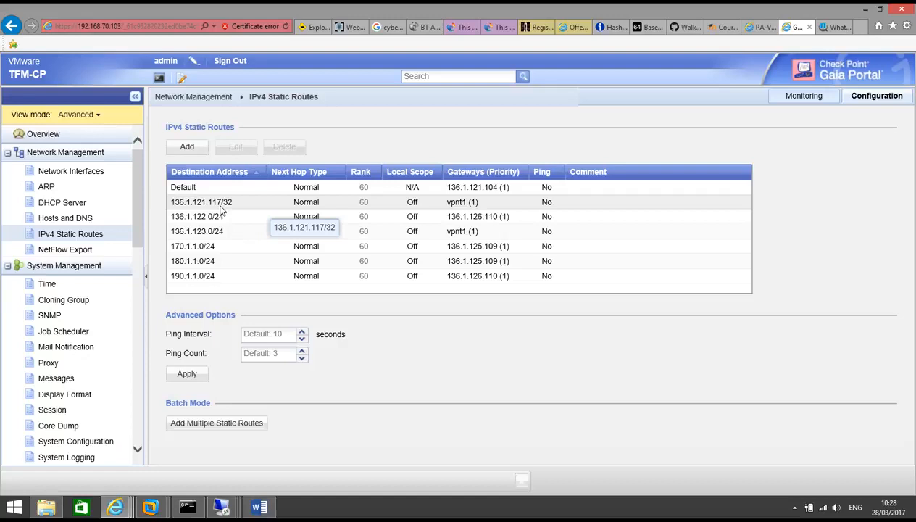
mouse_move(224, 505)
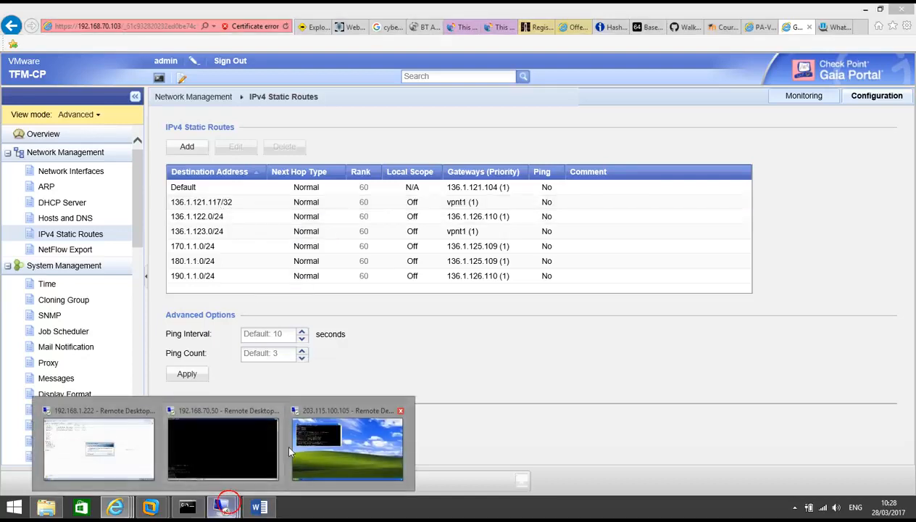
click(327, 435)
Run a fresh 'ping 1.1.1.1' in the XP Command Prompt
click(263, 161)
key(Return)
key(Return)
key(Return)
key(Return)
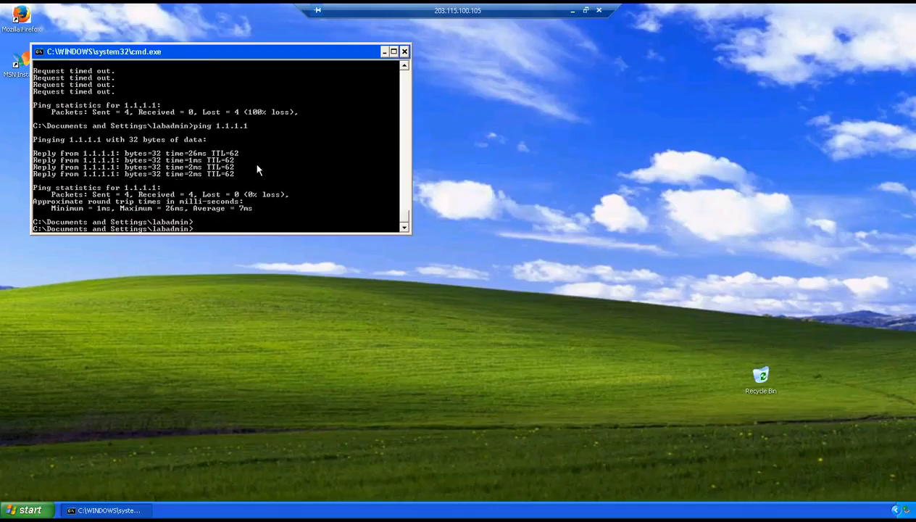
text(ping 1)
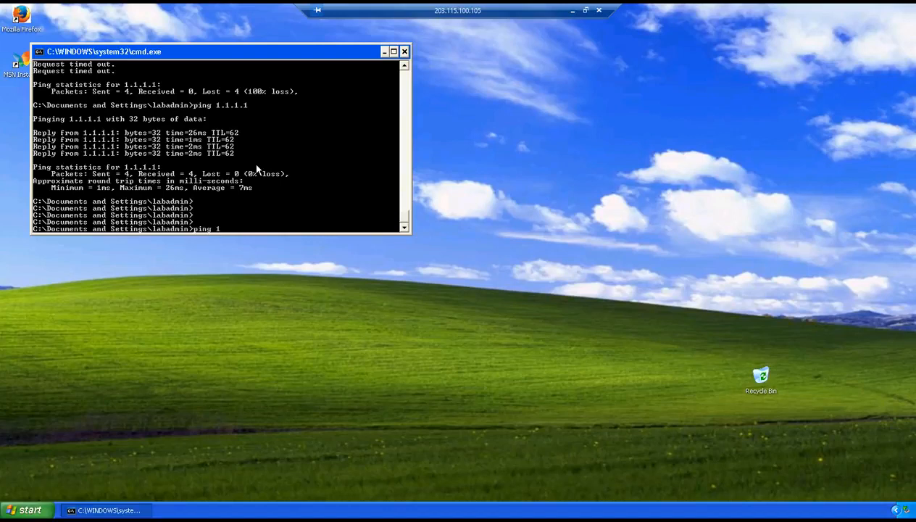
text(.1.1.1)
key(Return)
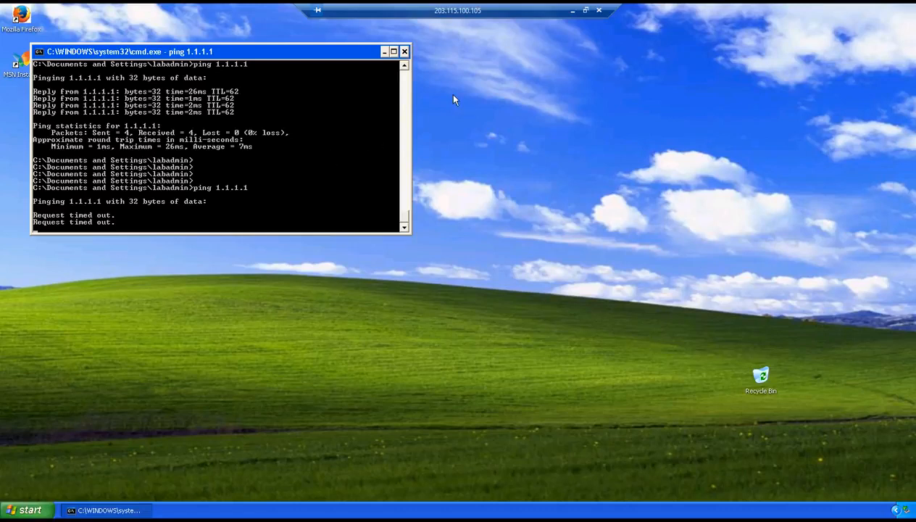
In the 192.168.70.50 session, close SmartDashboard's policy Installation Process window
click(573, 10)
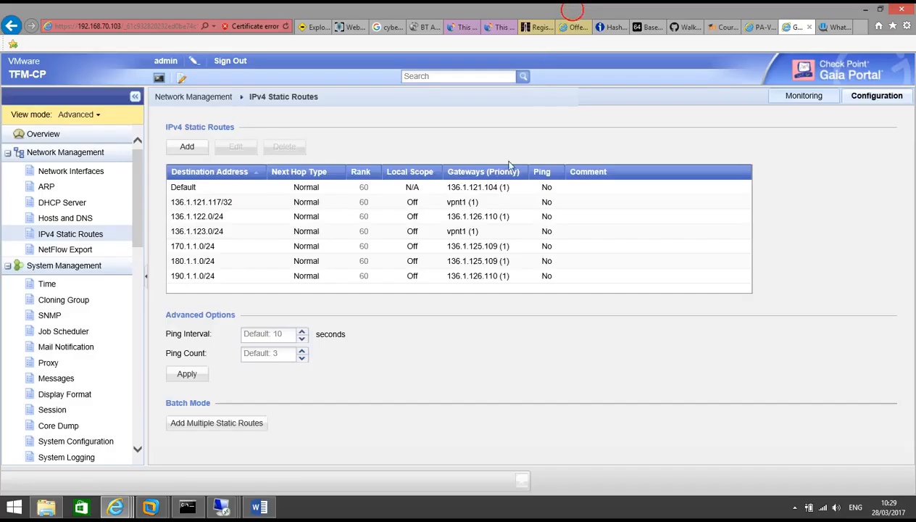
mouse_move(221, 507)
click(217, 455)
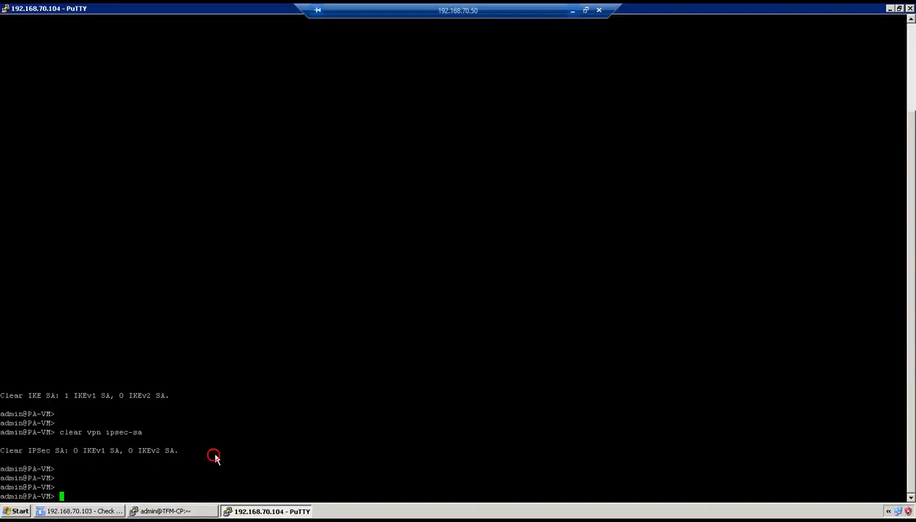
click(79, 510)
click(536, 363)
Launch SmartView Tracker from the SmartConsole menu
click(210, 24)
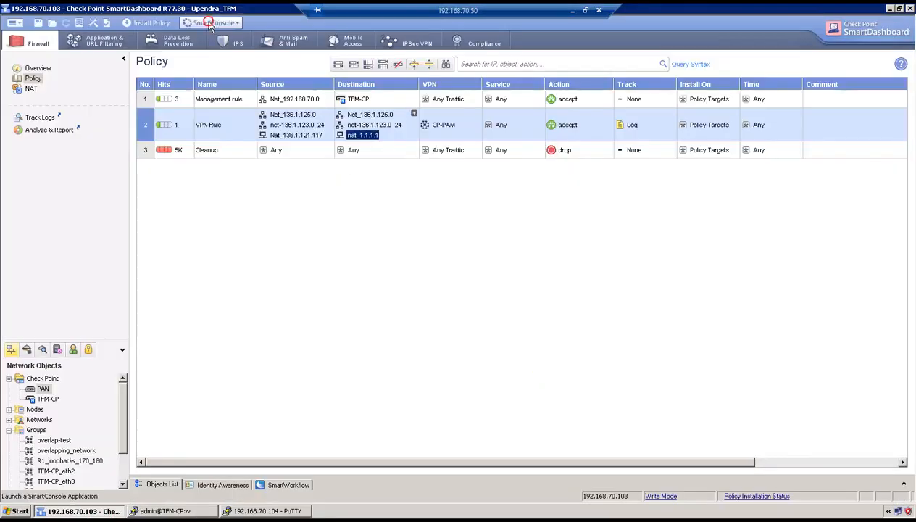
click(234, 85)
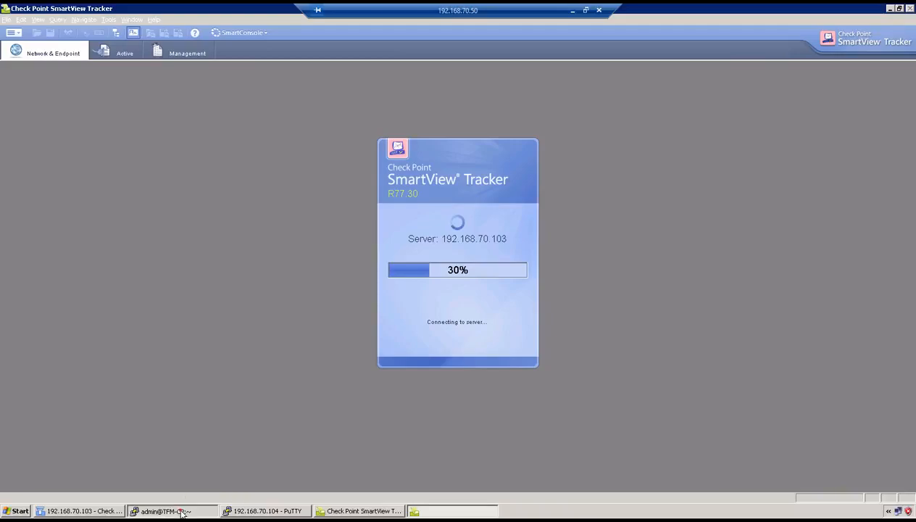
click(181, 512)
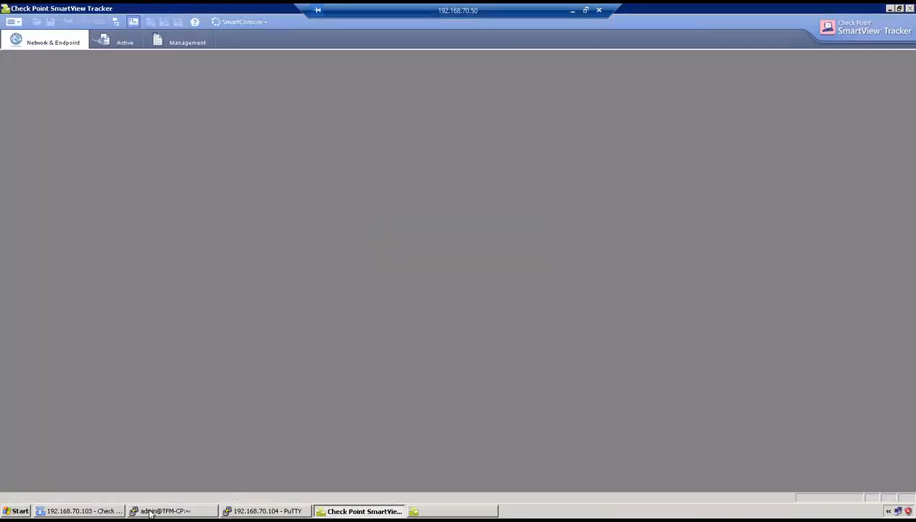
Run 'vpn tu' on TFM-CP and list its IKE SAs (option 1) and IPsec SAs (option 2)
click(171, 511)
text(vpn tu)
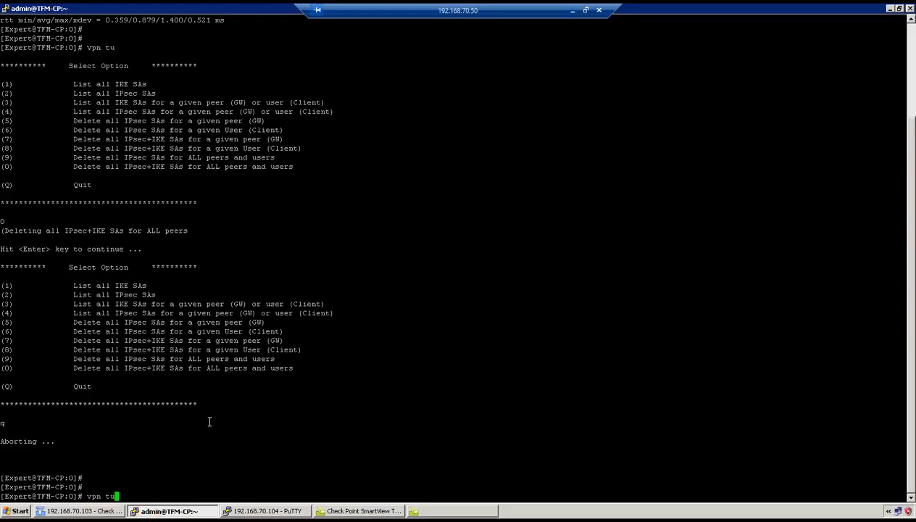
key(Return)
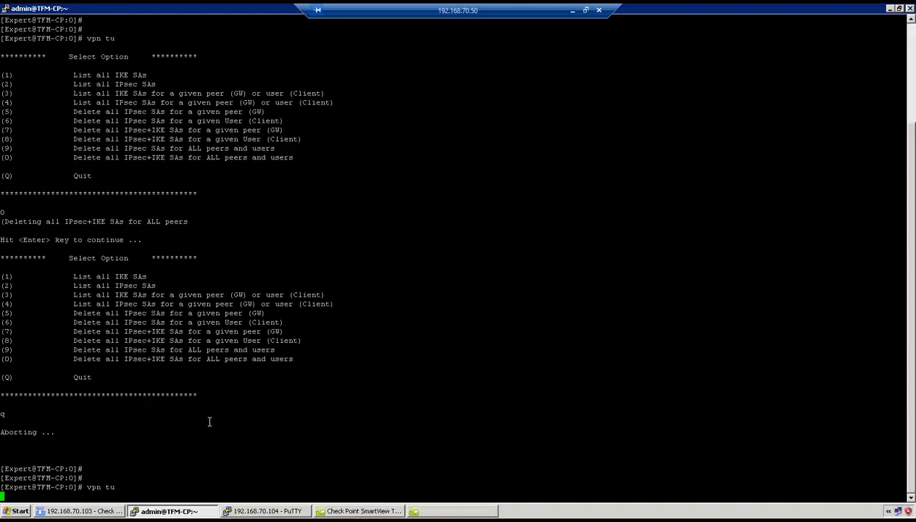
text(1)
key(Return)
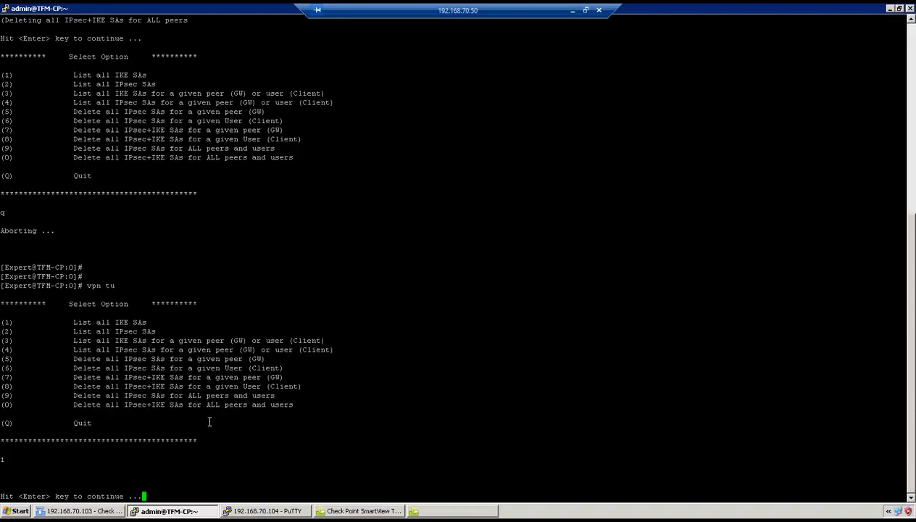
key(Return)
text(2)
key(Return)
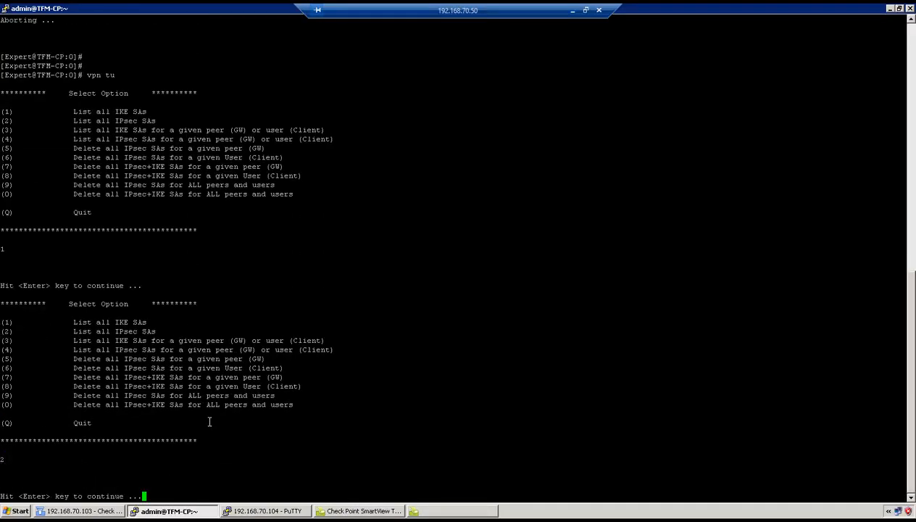
click(571, 11)
click(761, 27)
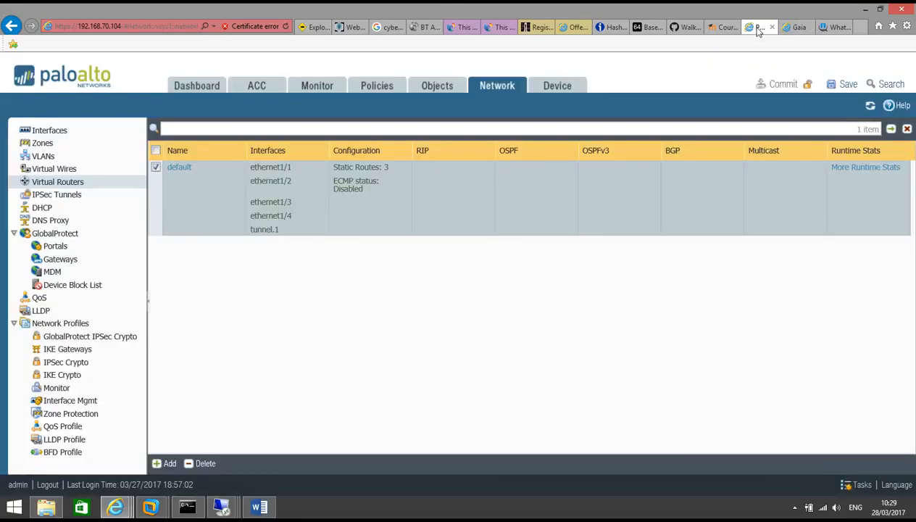
Filter the Monitor > Traffic logs to '( addr.dst in 1.1.1.1 )'
click(317, 87)
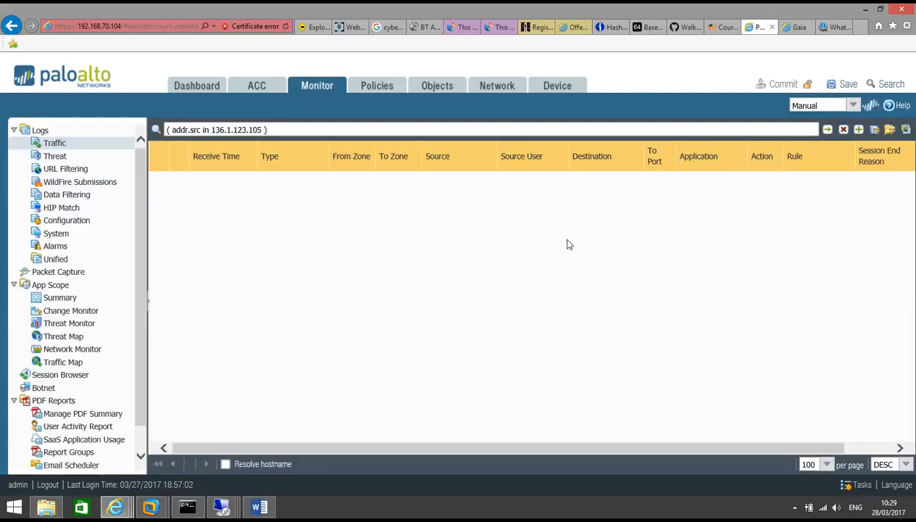
click(842, 129)
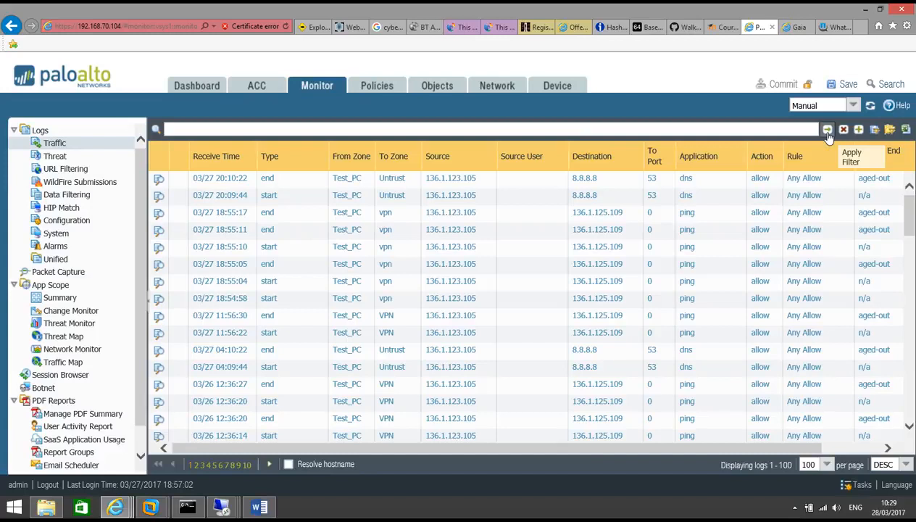
click(597, 213)
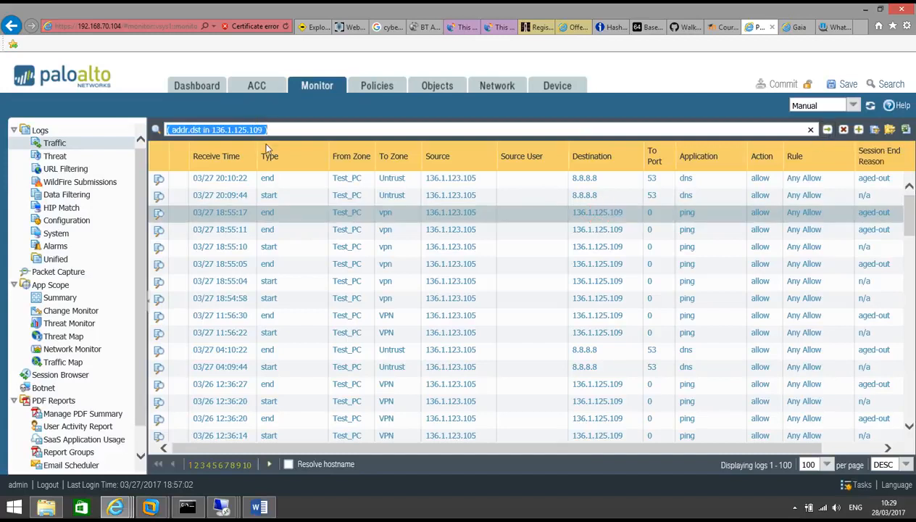
click(261, 130)
key(BackSpace)
key(BackSpace)
key(BackSpace)
key(BackSpace)
key(BackSpace)
key(BackSpace)
key(BackSpace)
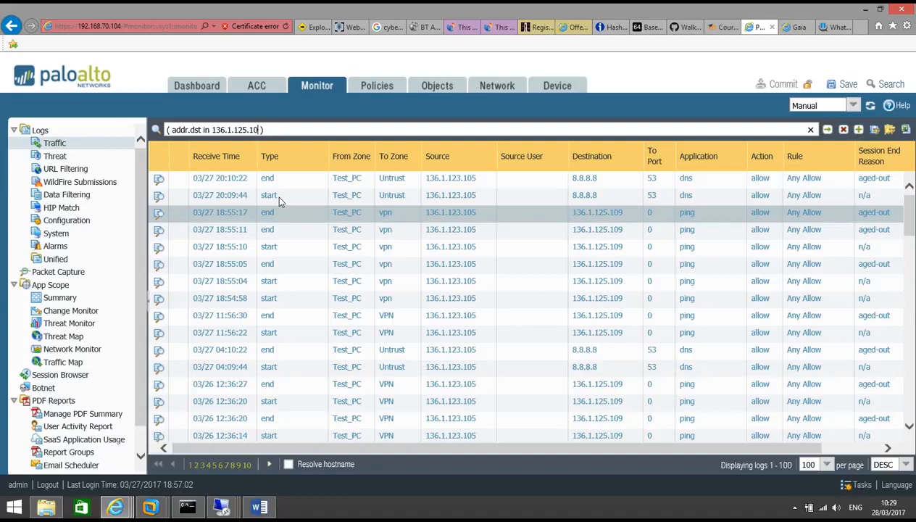
key(BackSpace)
key(BackSpace)
key(BackSpace)
key(BackSpace)
key(BackSpace)
text(.1.1.1)
click(827, 131)
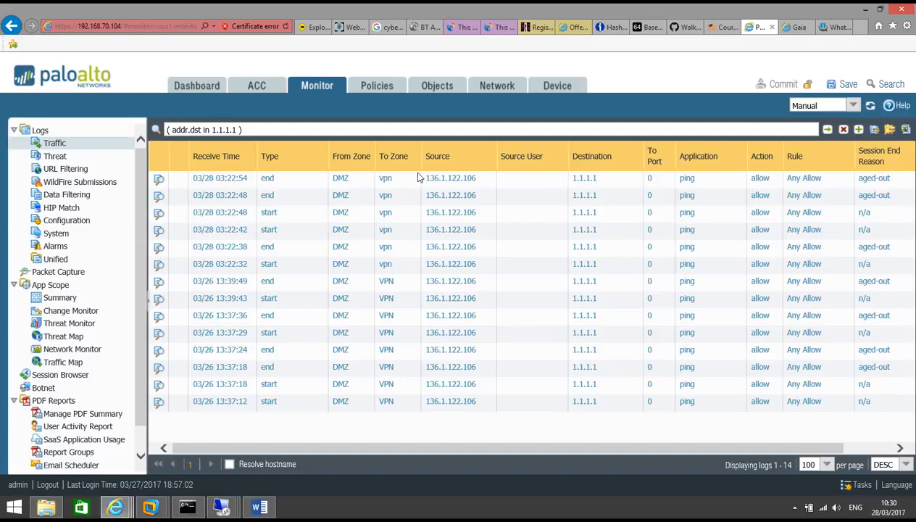
Inspect the newest 1.1.1.1 log's details: egress tunnel.1, source NAT 136.1.121.117, destination NAT 1.1.1.1
click(161, 182)
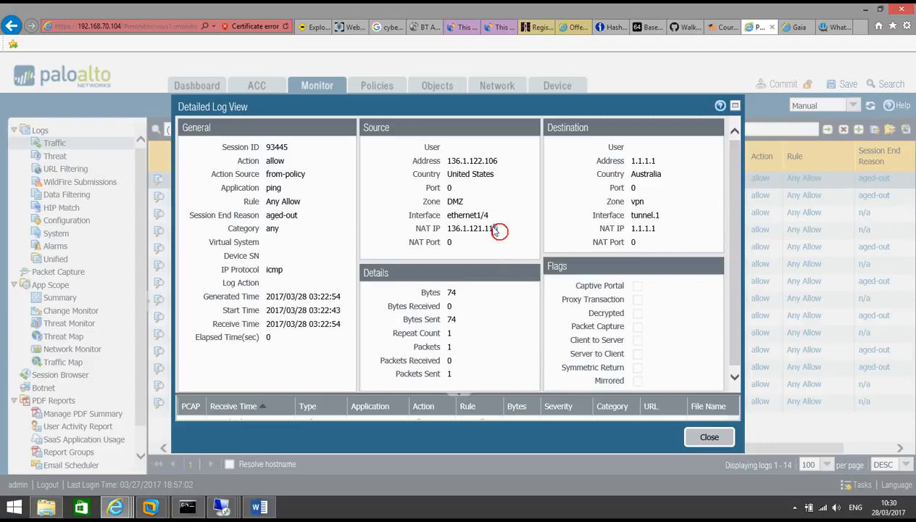
drag(495, 230, 444, 211)
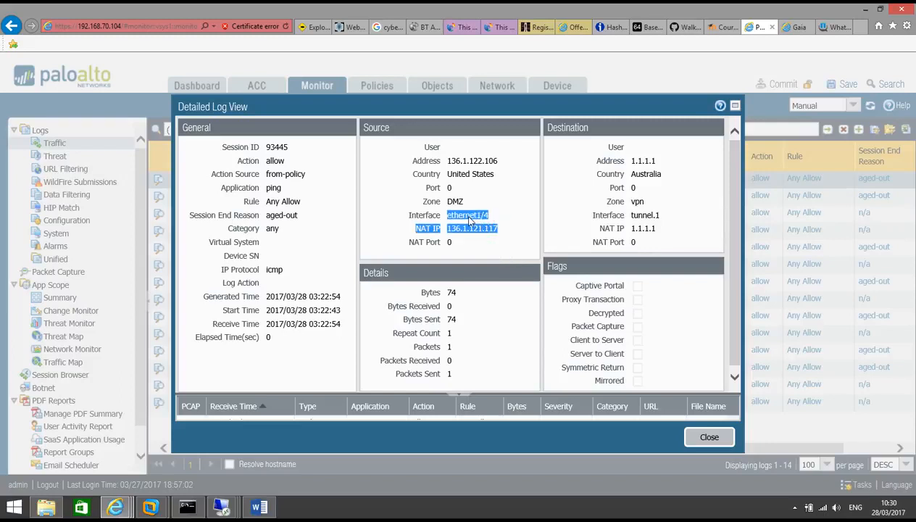
drag(655, 229, 647, 231)
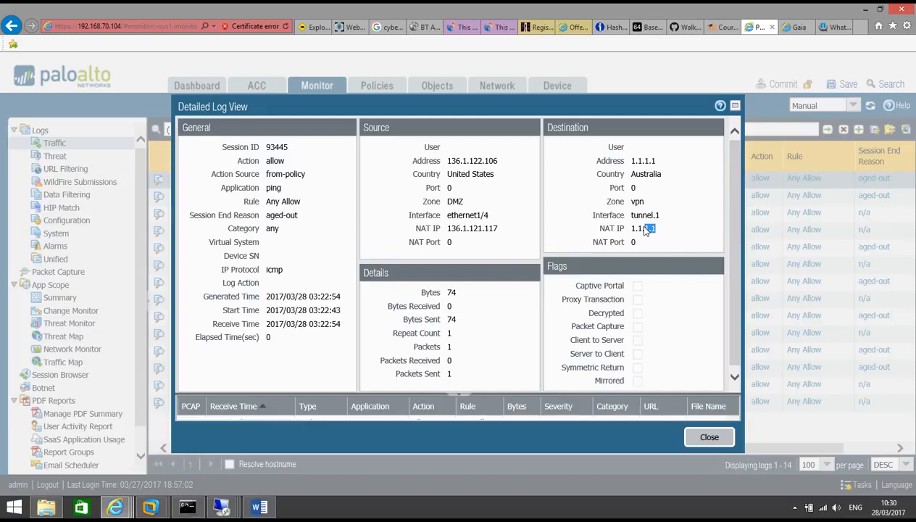
scroll(676, 217, down, 1)
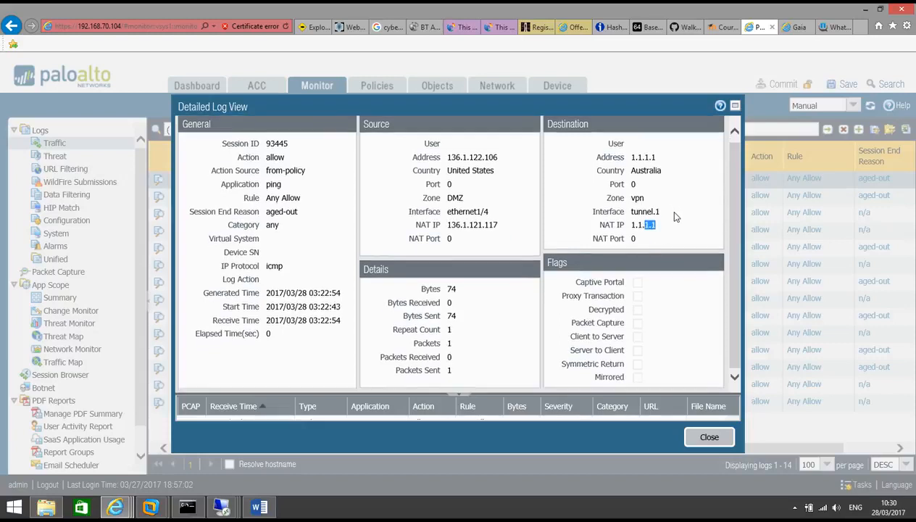
click(703, 437)
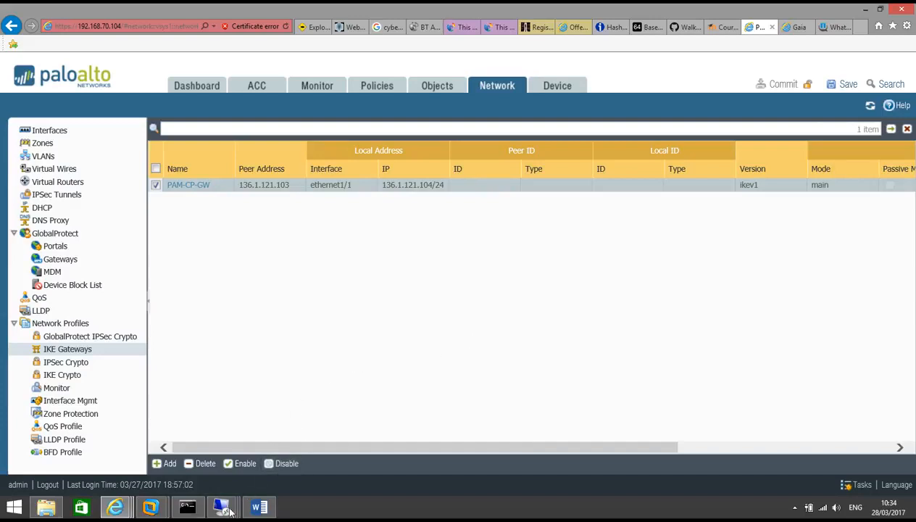
In the 192.168.70.50 session, close SmartView Tracker's VTI attach-failure Record Details
mouse_move(226, 508)
click(223, 448)
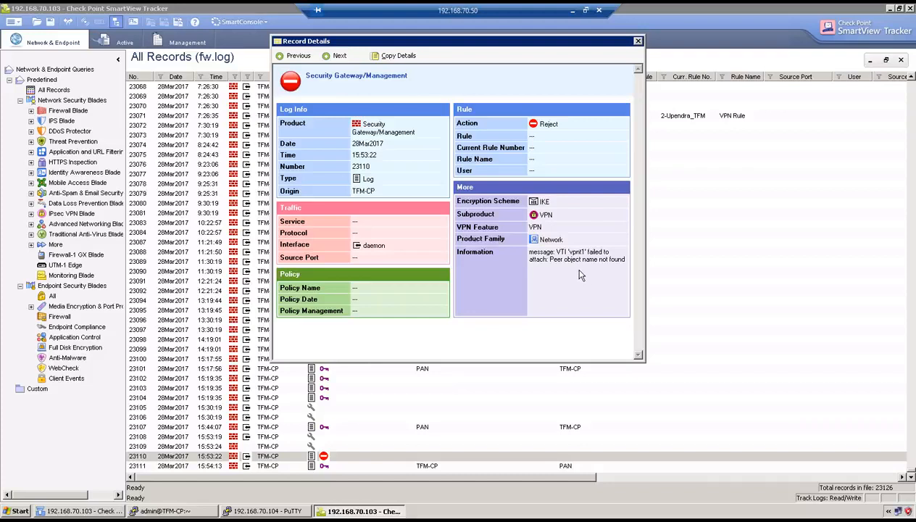
click(638, 41)
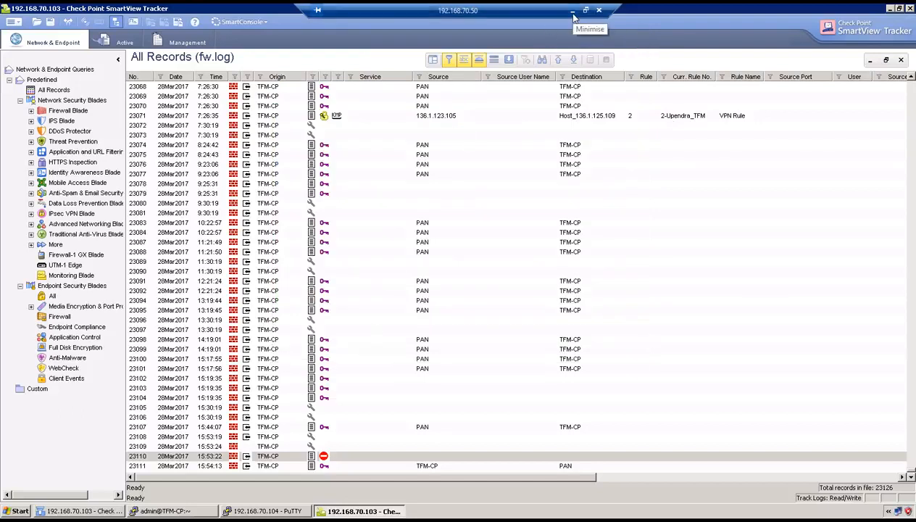
Minimise that session and bring up the XP test machine's Command Prompt
click(572, 11)
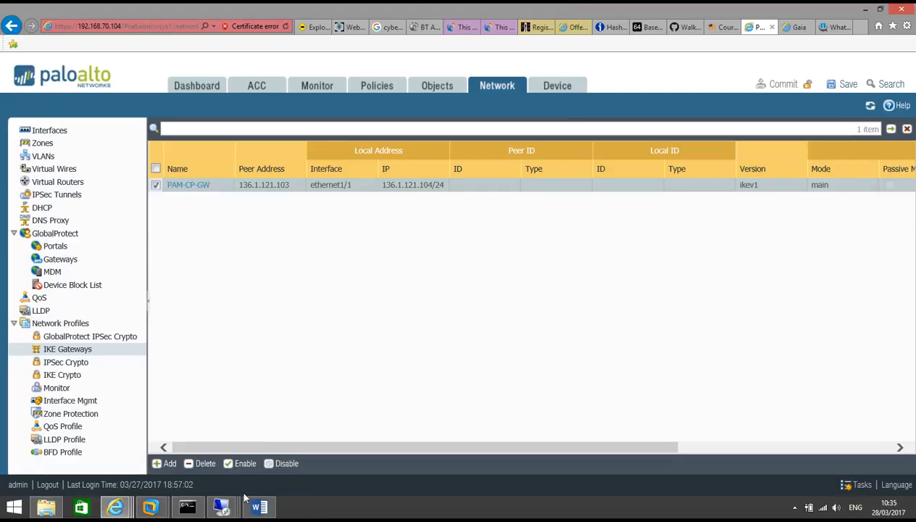
mouse_move(220, 509)
click(354, 443)
Ping 1.1.1.1 from the XP Command Prompt (3 of 4 replies), then minimise the remote session
click(282, 178)
text(ping 1)
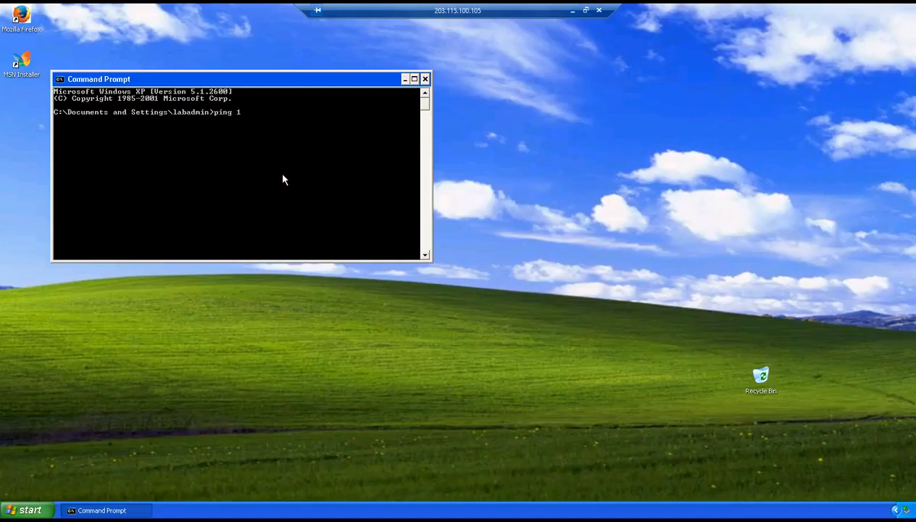
text(.1.1.1)
key(Return)
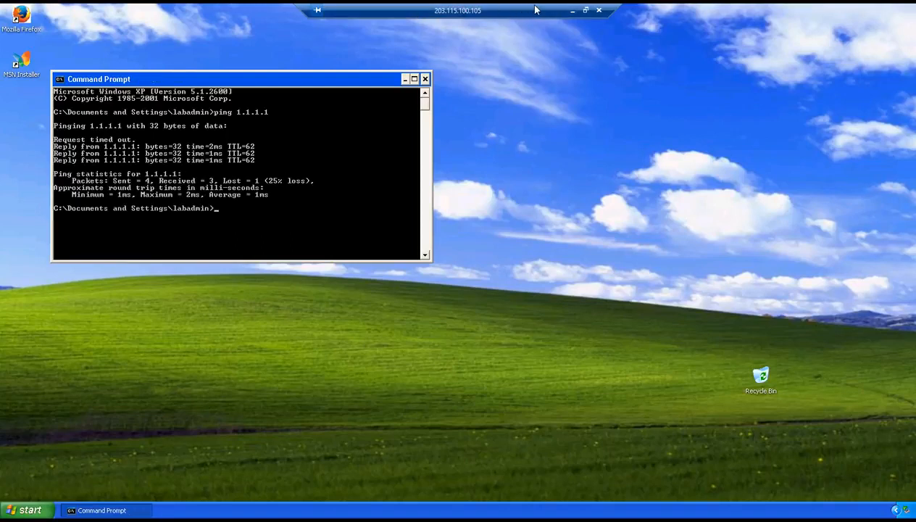
click(573, 12)
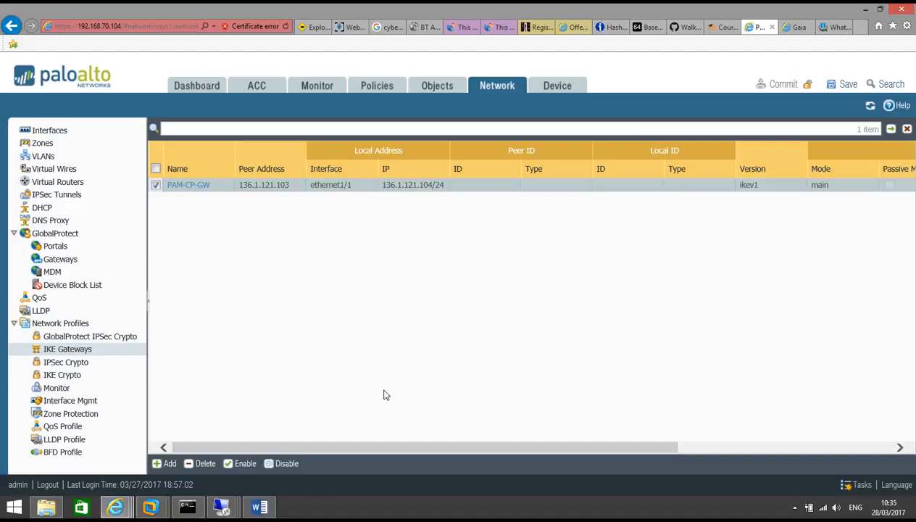
Run vpn tu on the Check Point to list IKE and IPsec SAs for peer 136.1.121.104
mouse_move(221, 507)
click(212, 450)
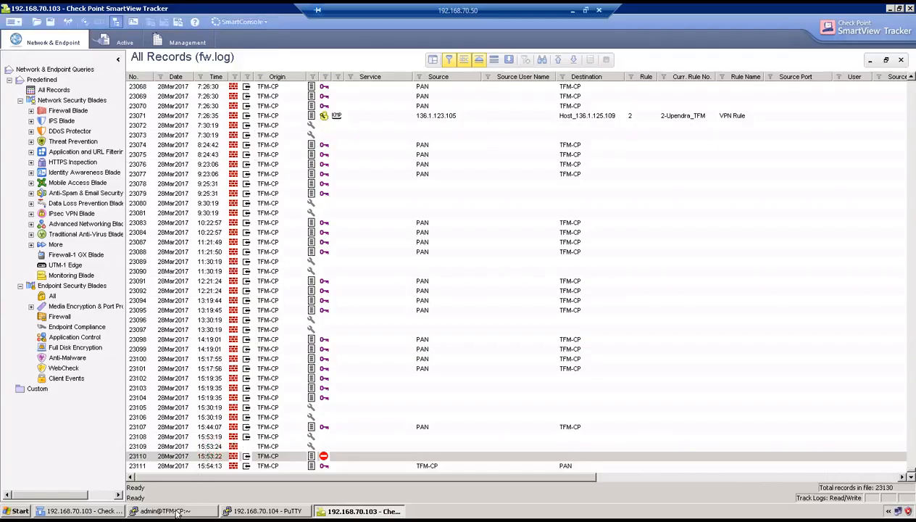
click(166, 510)
text(vpn tu)
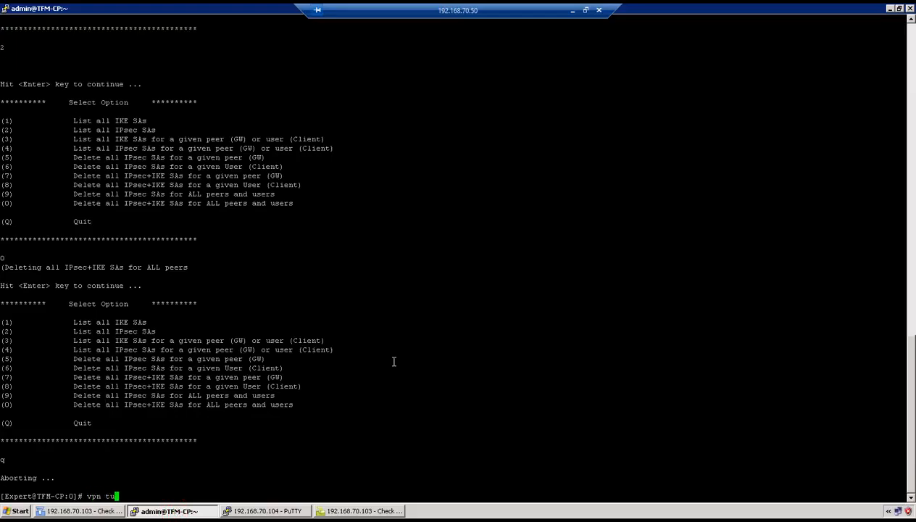
key(Return)
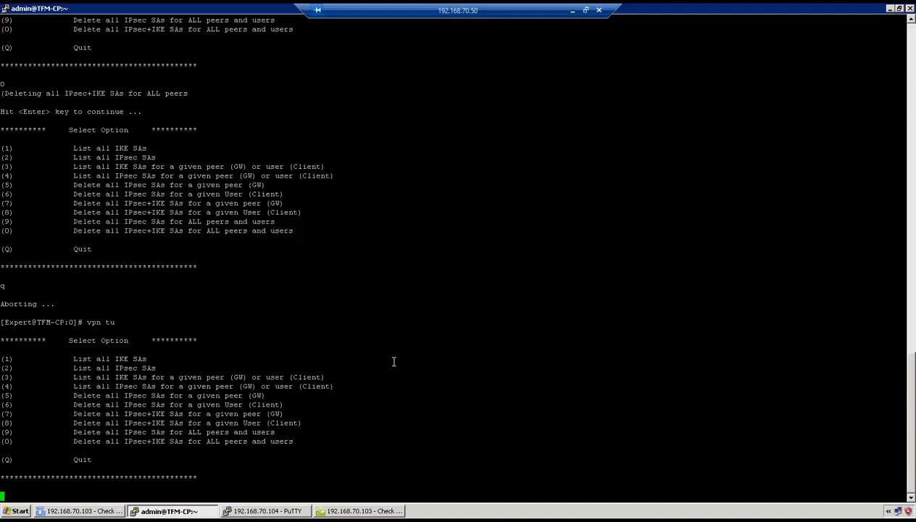
text(1)
key(Return)
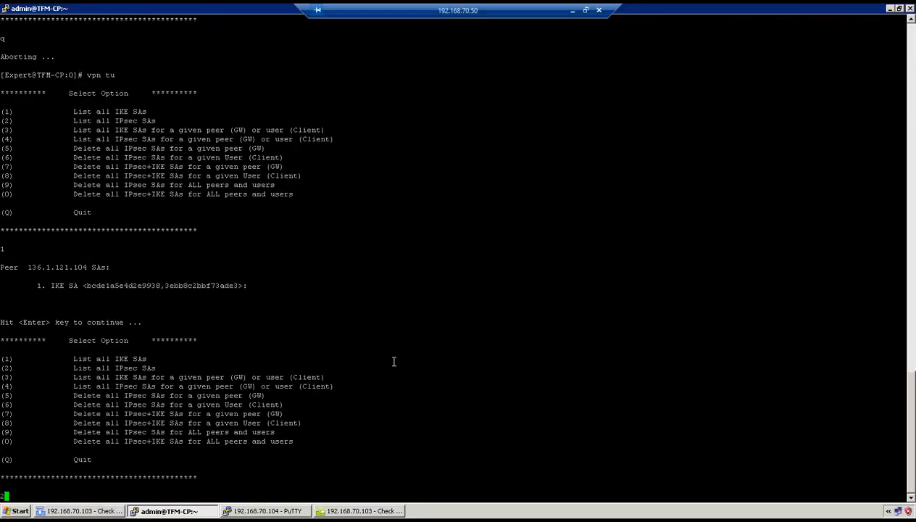
text(2)
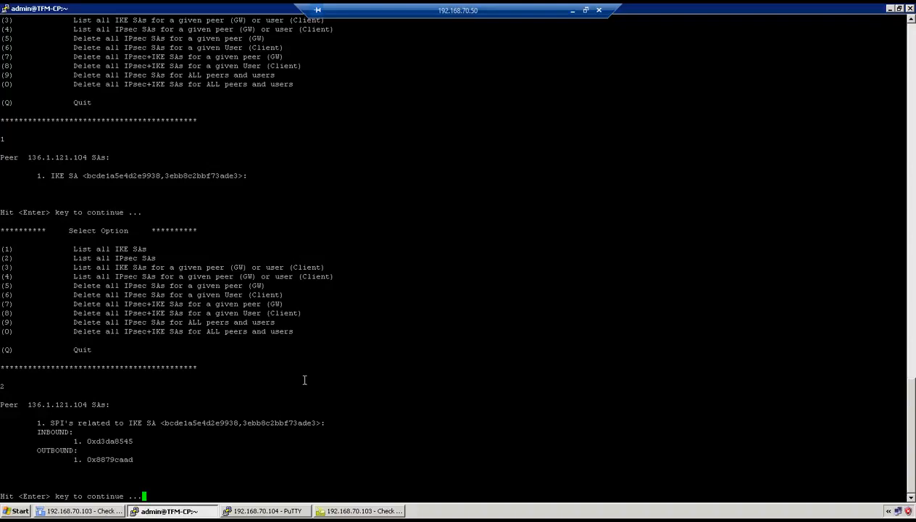
click(268, 510)
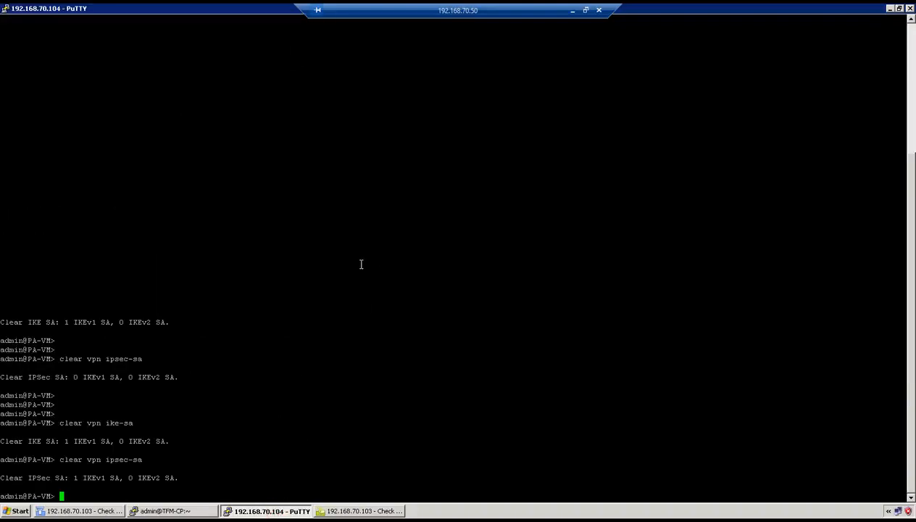
Run show vpn ike-sa on PA-VM to confirm phase-1 and phase-2 SAs with PAM-CP-GW
text(show vpn ike-sa)
key(Return)
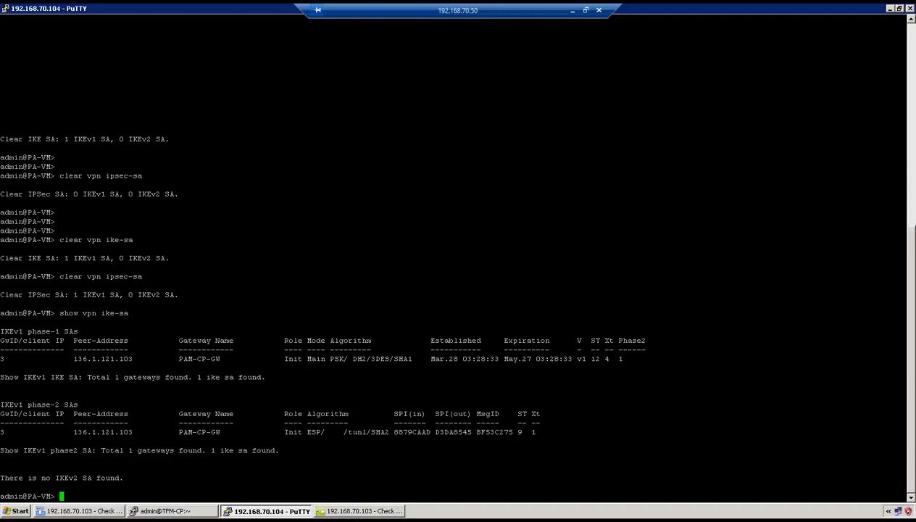
click(358, 510)
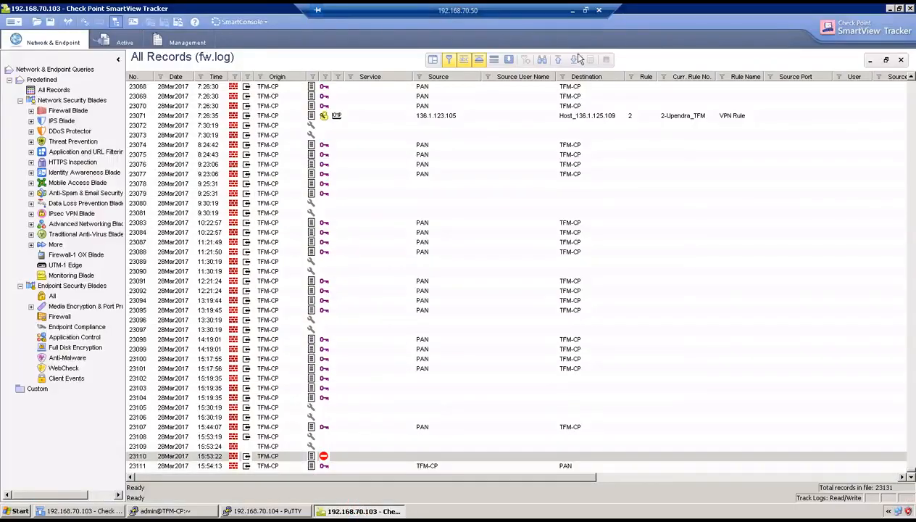
Open newest log record 23129 to confirm IKE Quick Mode with IDs 1.1.1.1 and 136.1.122.106
click(573, 60)
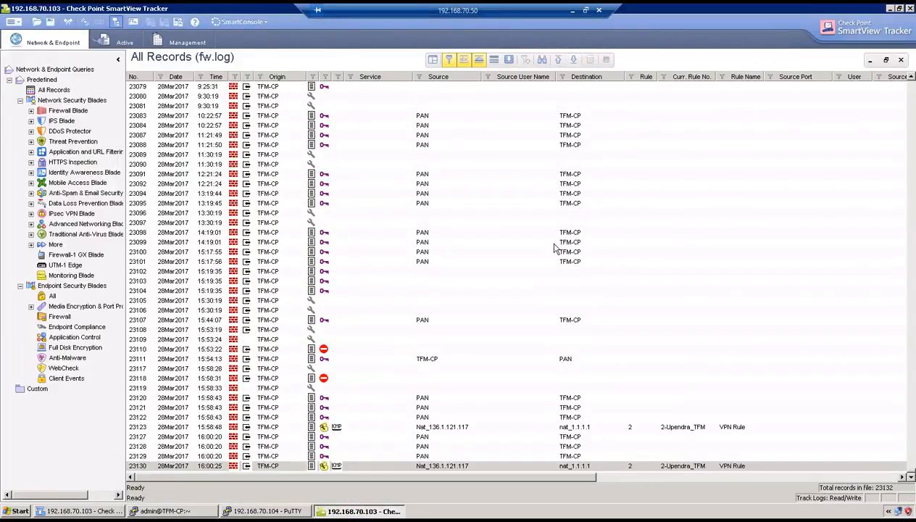
double_click(339, 455)
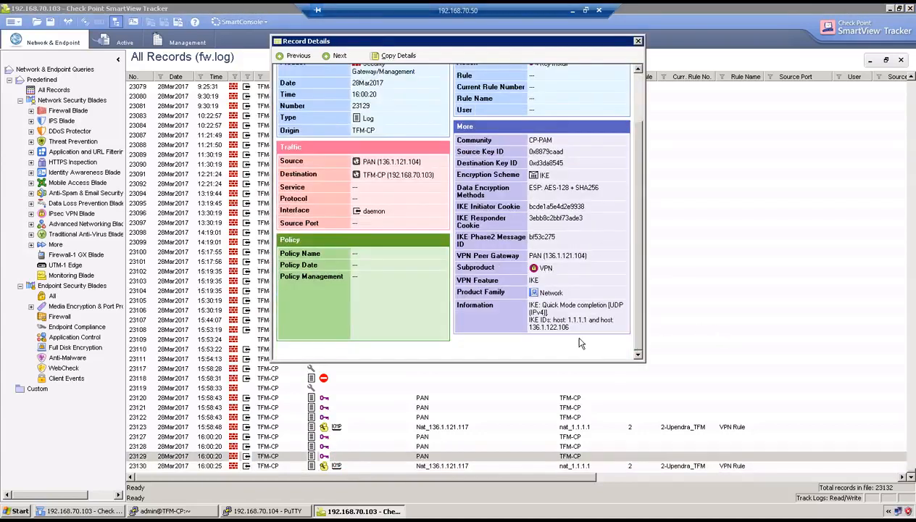
drag(577, 331, 548, 311)
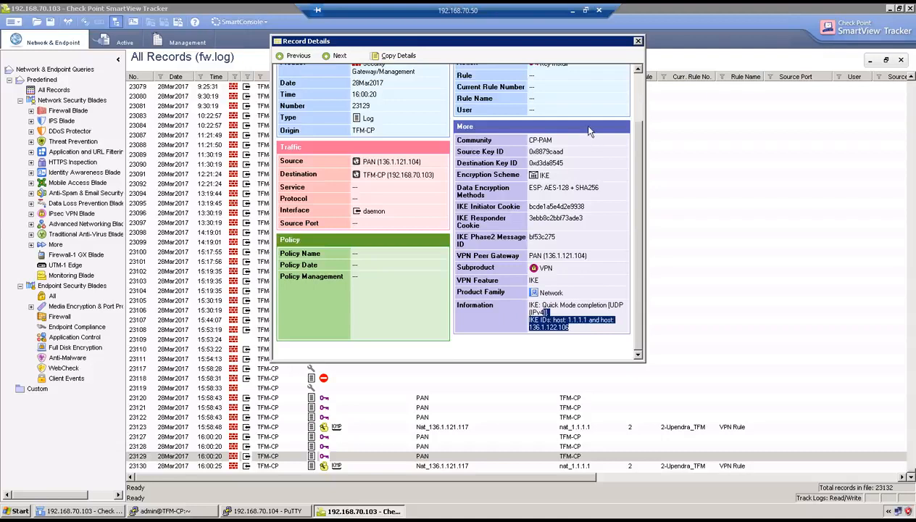
click(573, 12)
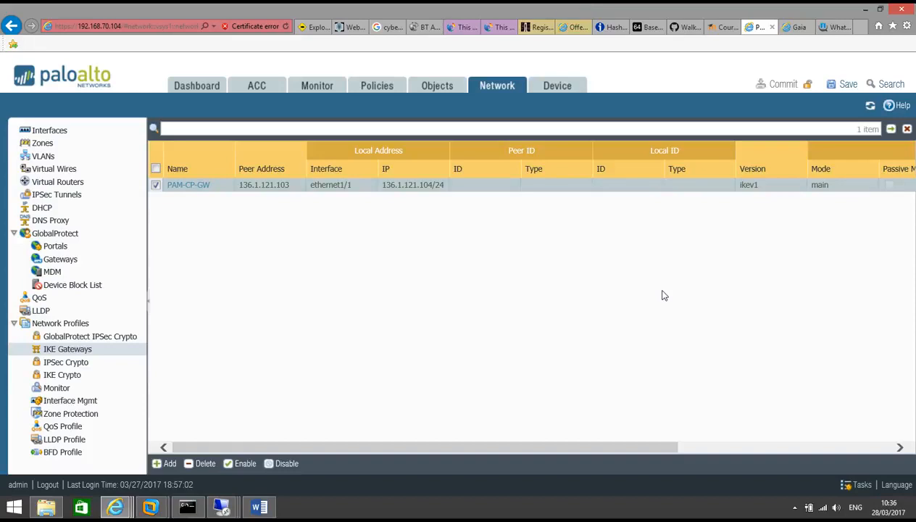